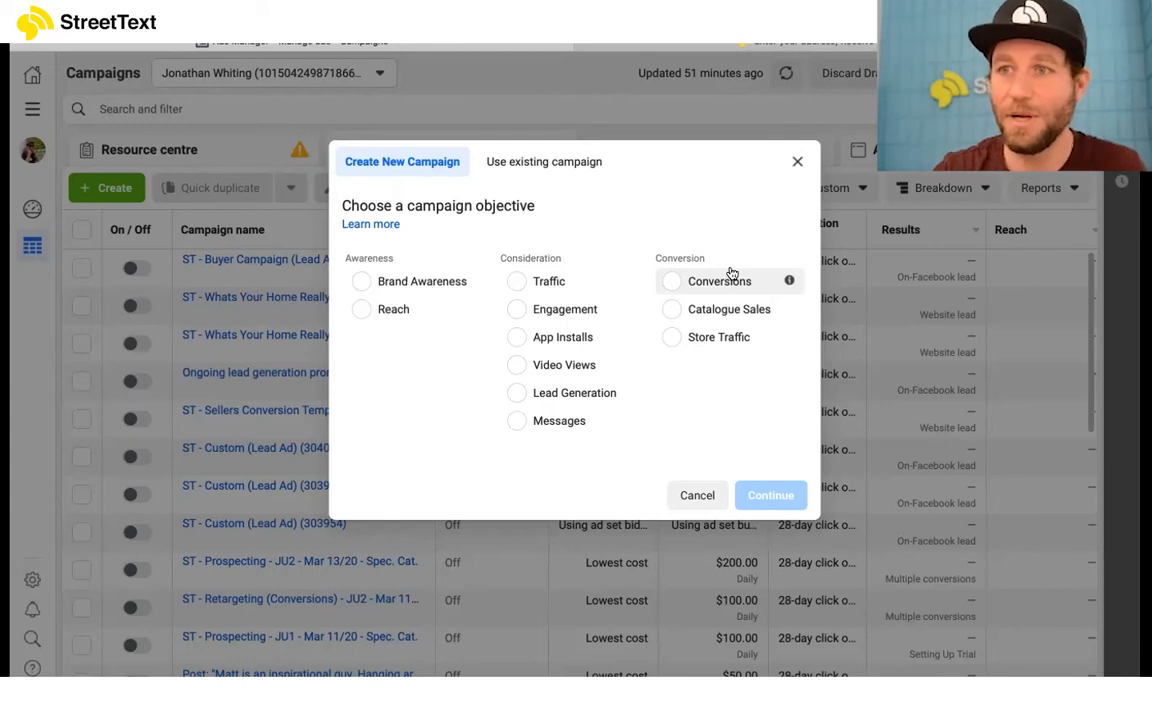
Step: Create a new campaign with the Lead Generation objective
{"action": "left_click", "coordinate": [561, 393]}
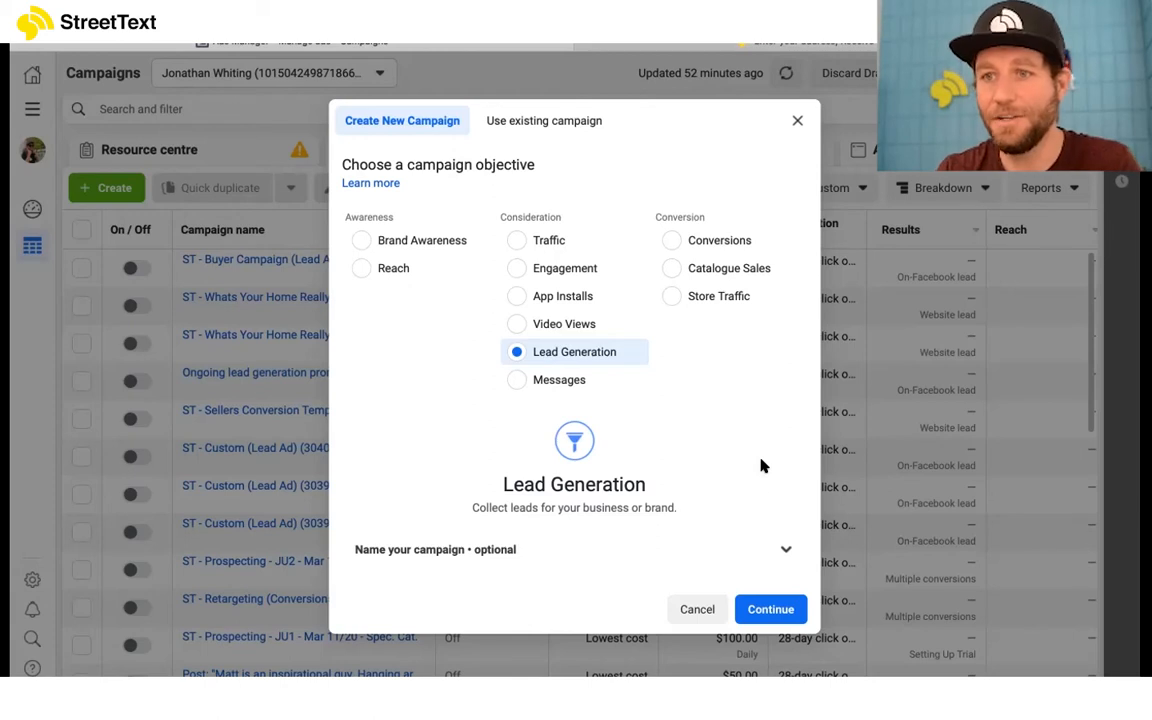
{"action": "left_click", "coordinate": [770, 612]}
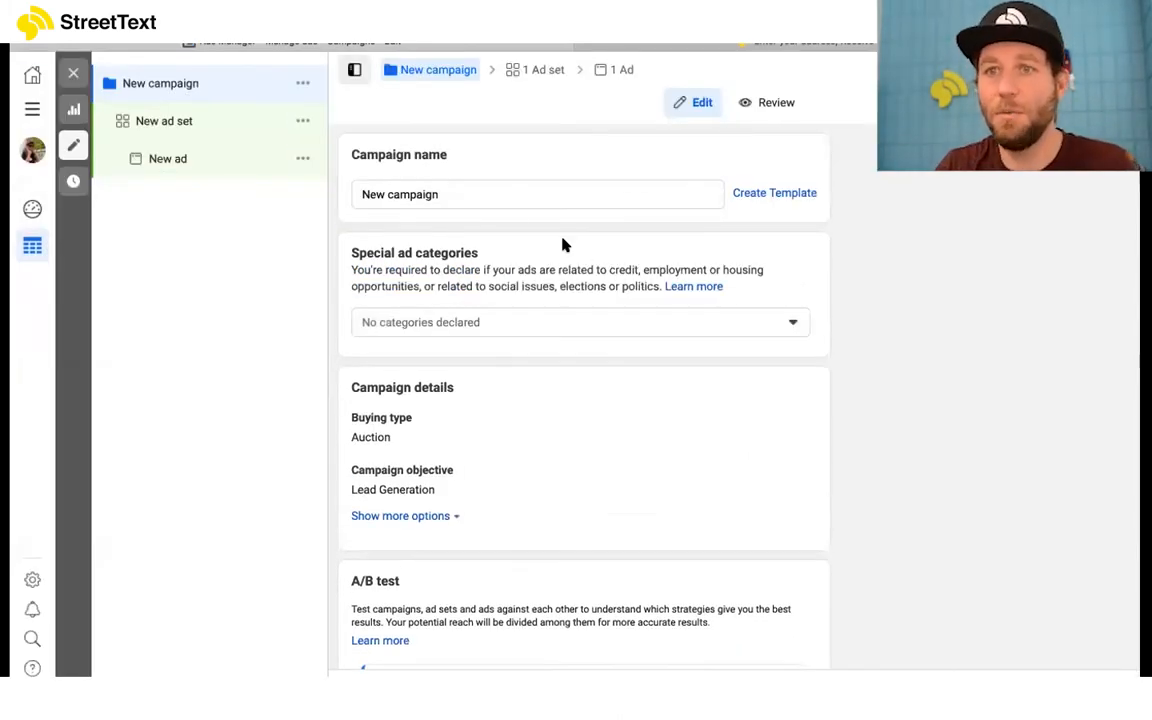
{"action": "left_click", "coordinate": [486, 188]}
{"action": "key", "text": "ctrl+a"}
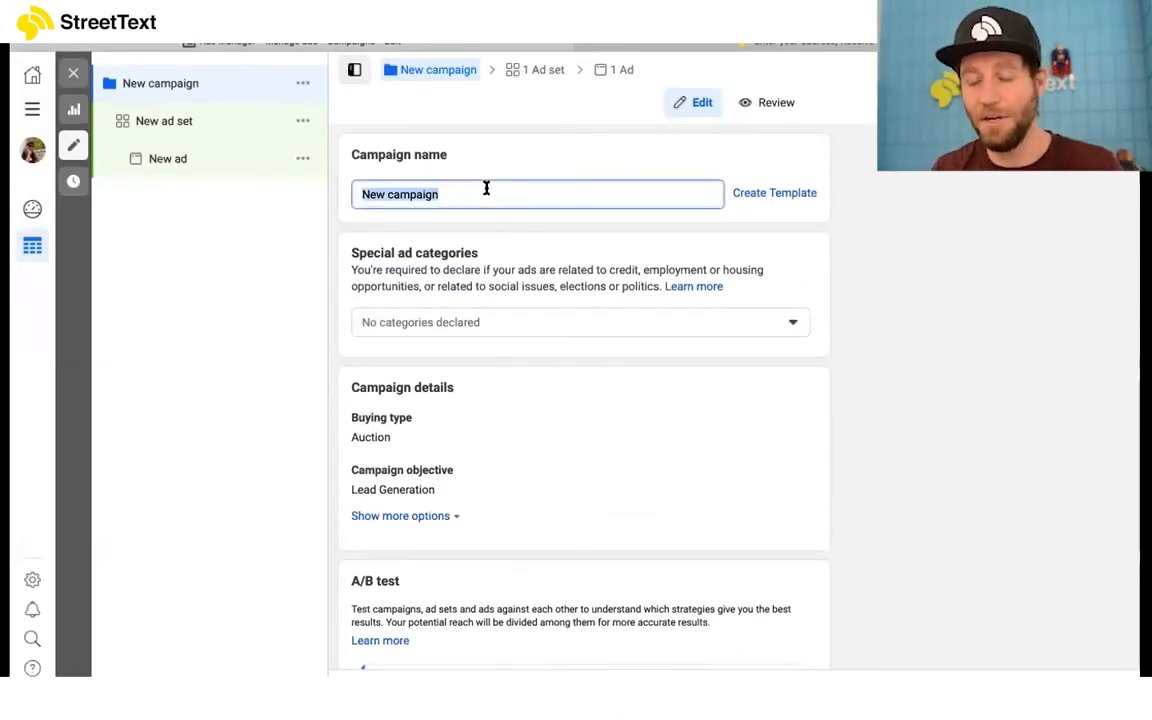
{"action": "left_click", "coordinate": [499, 198]}
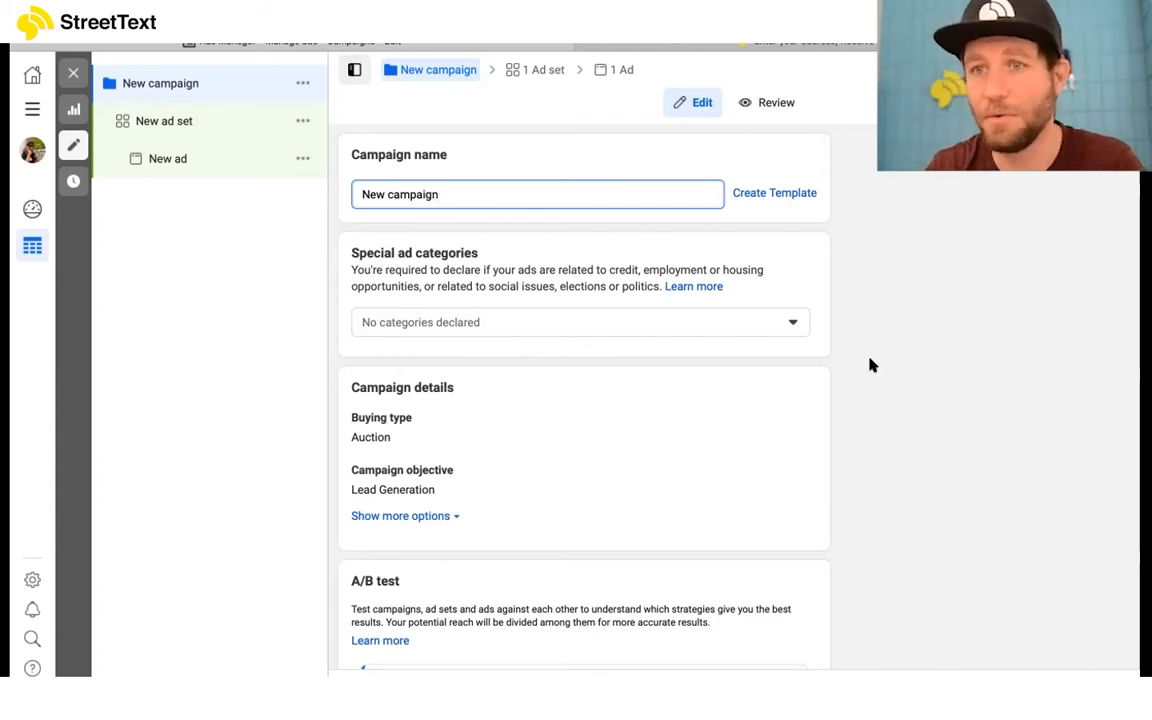
Step: Declare Housing as the campaign's special ad category
{"action": "scroll", "coordinate": [790, 320], "scroll_direction": "down", "scroll_amount": 1}
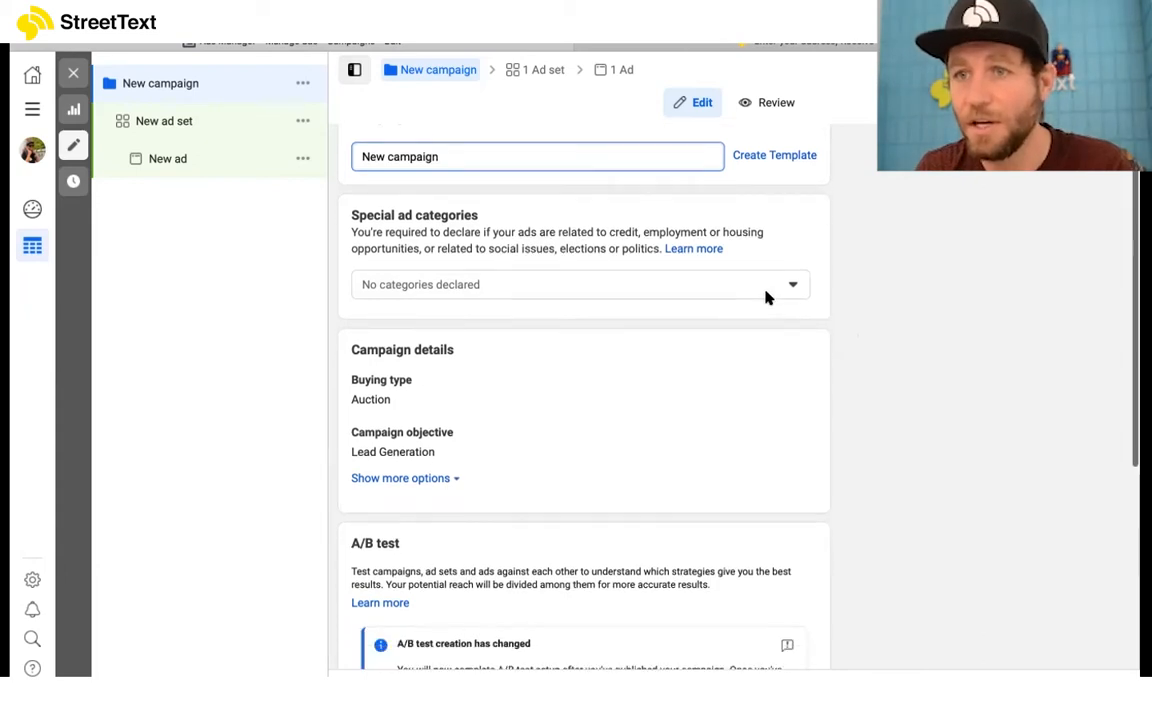
{"action": "left_click", "coordinate": [766, 290]}
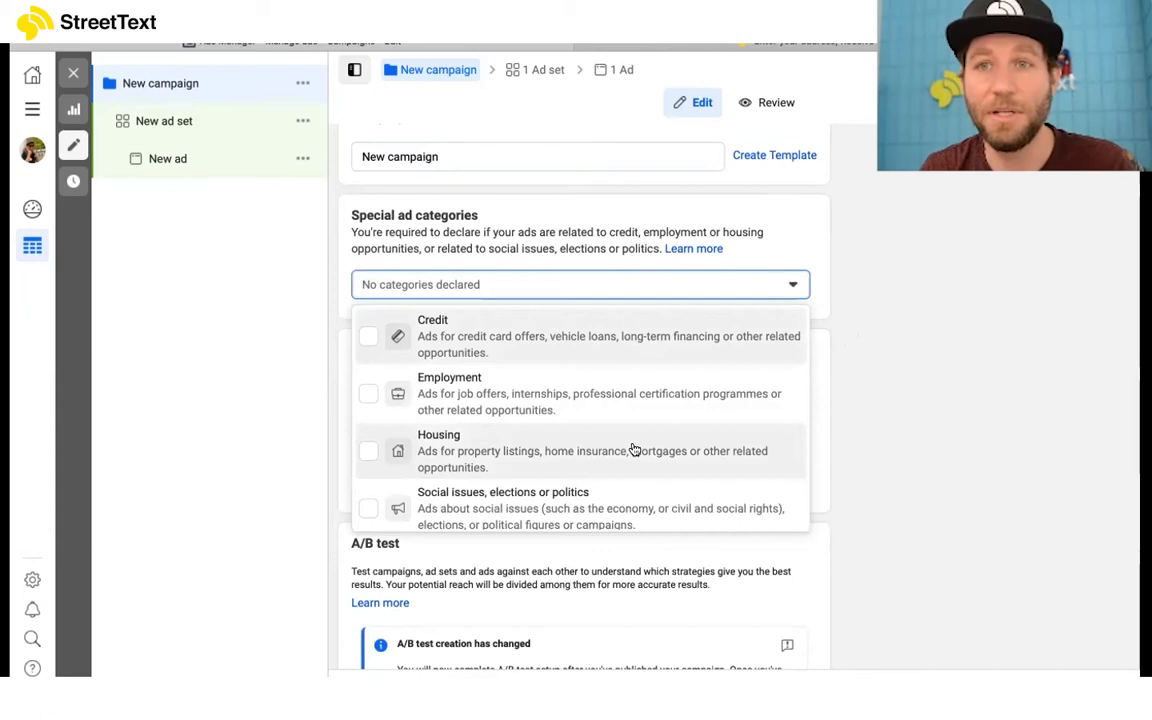
{"action": "left_click", "coordinate": [368, 451]}
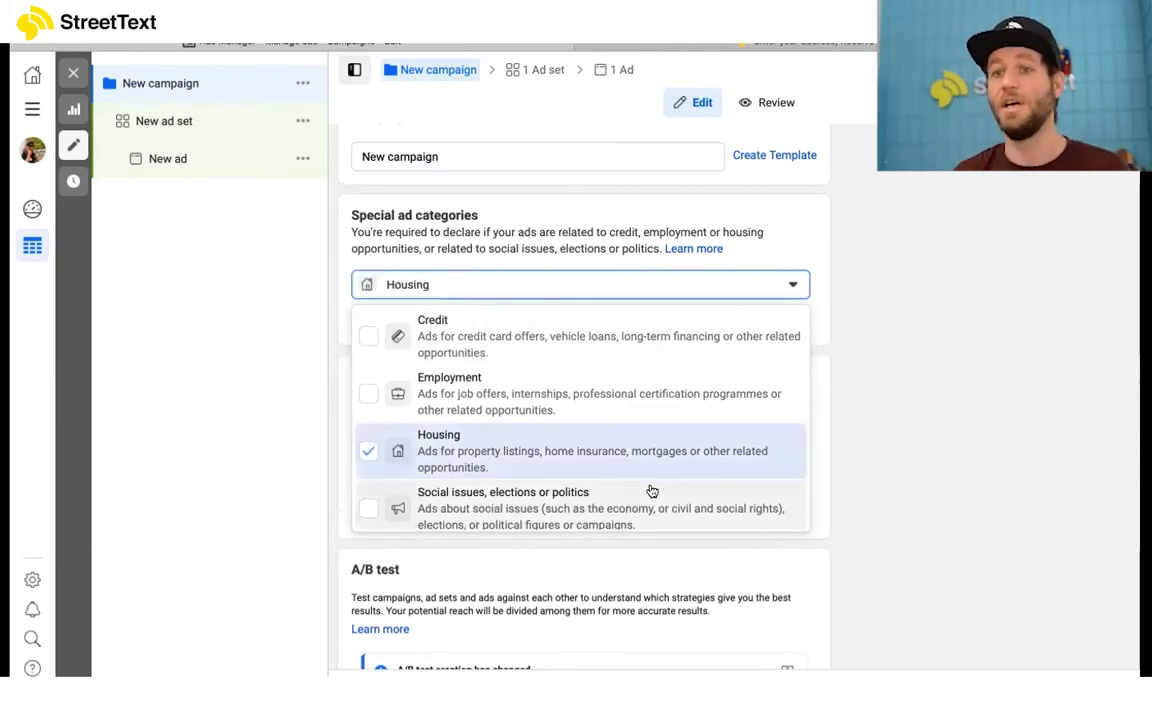
{"action": "left_click", "coordinate": [921, 515]}
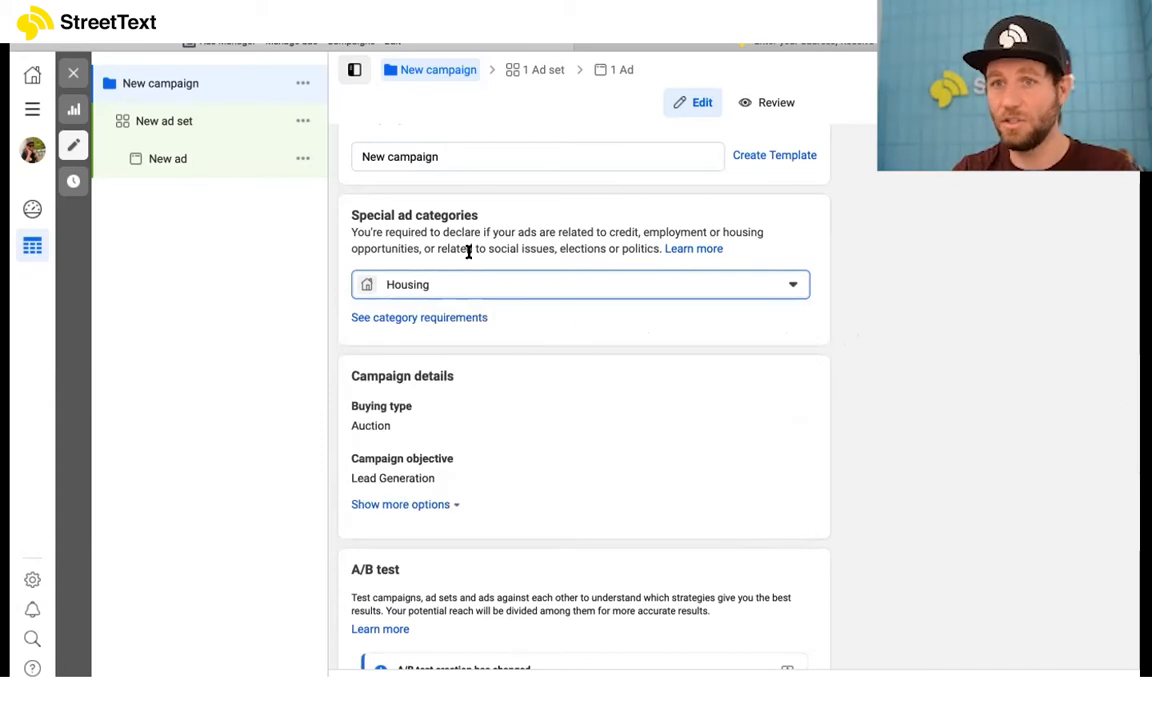
Step: Add a campaign spending limit of $300.00 in the campaign details
{"action": "scroll", "coordinate": [735, 405], "scroll_direction": "down", "scroll_amount": 1}
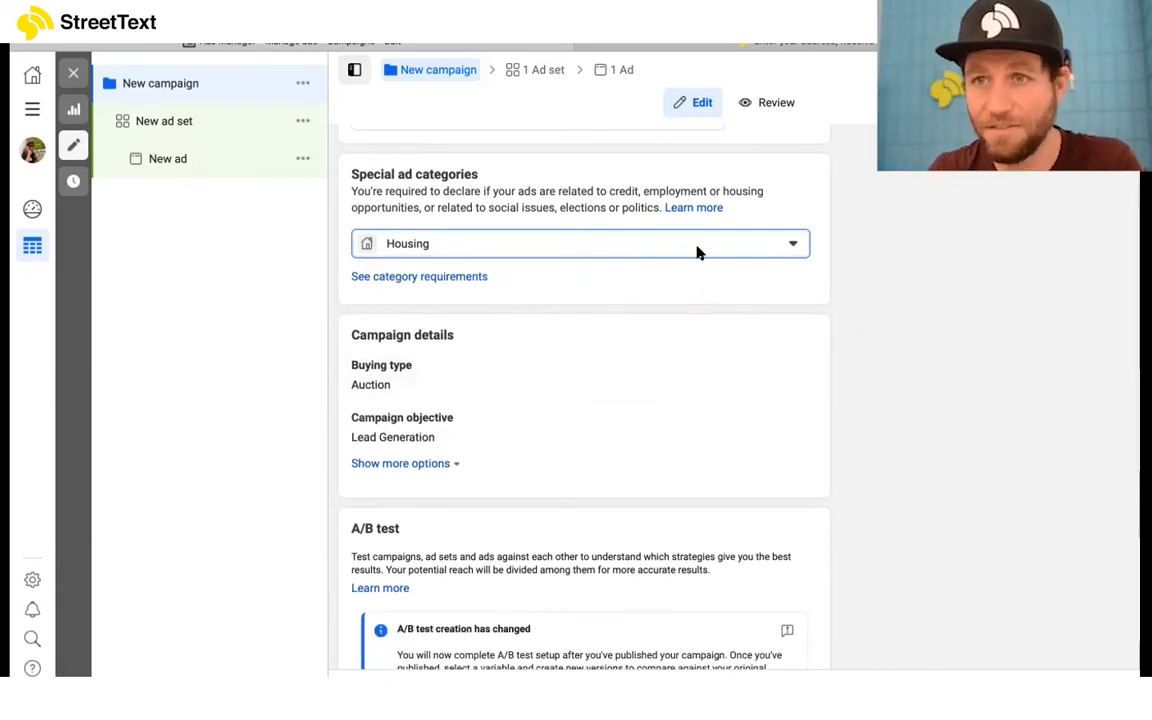
{"action": "scroll", "coordinate": [879, 393], "scroll_direction": "down", "scroll_amount": 1}
{"action": "scroll", "coordinate": [694, 427], "scroll_direction": "down", "scroll_amount": 2}
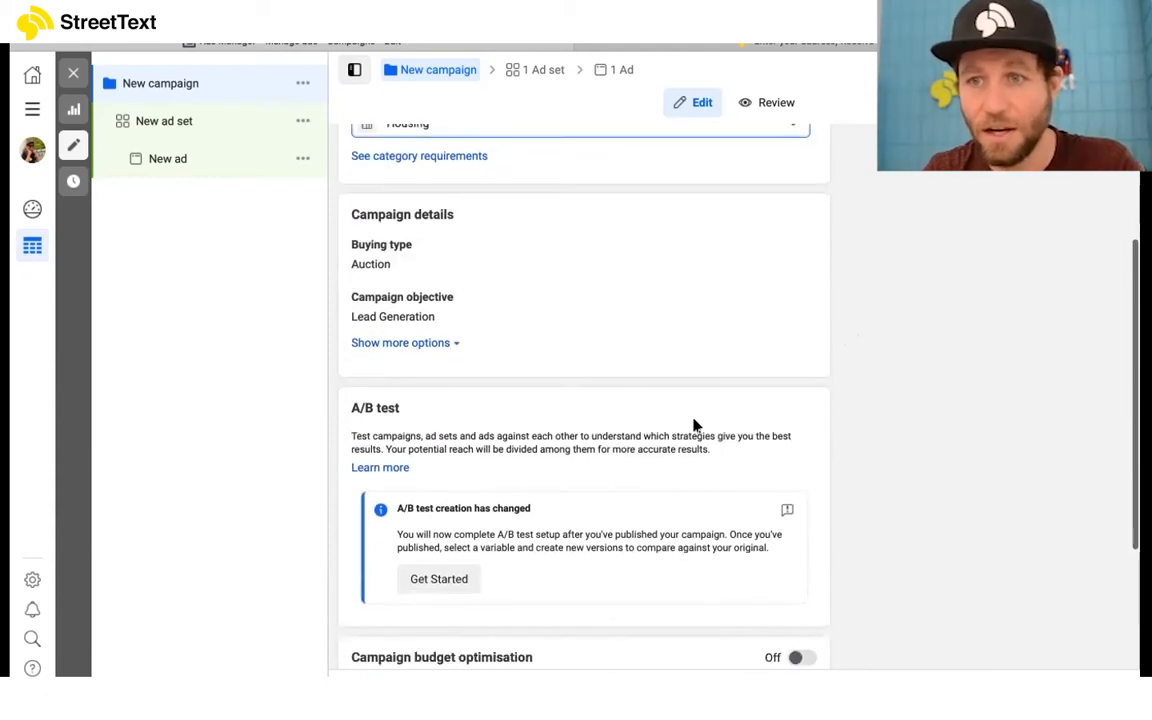
{"action": "scroll", "coordinate": [695, 422], "scroll_direction": "up", "scroll_amount": 1}
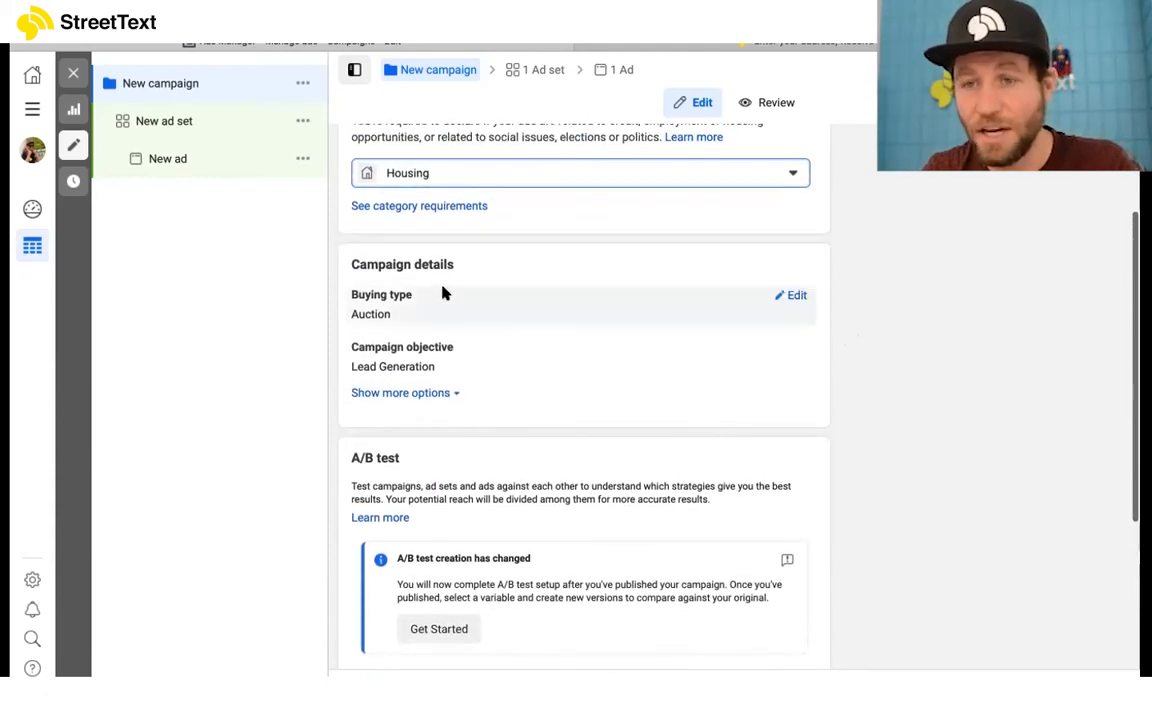
{"action": "left_click", "coordinate": [450, 394]}
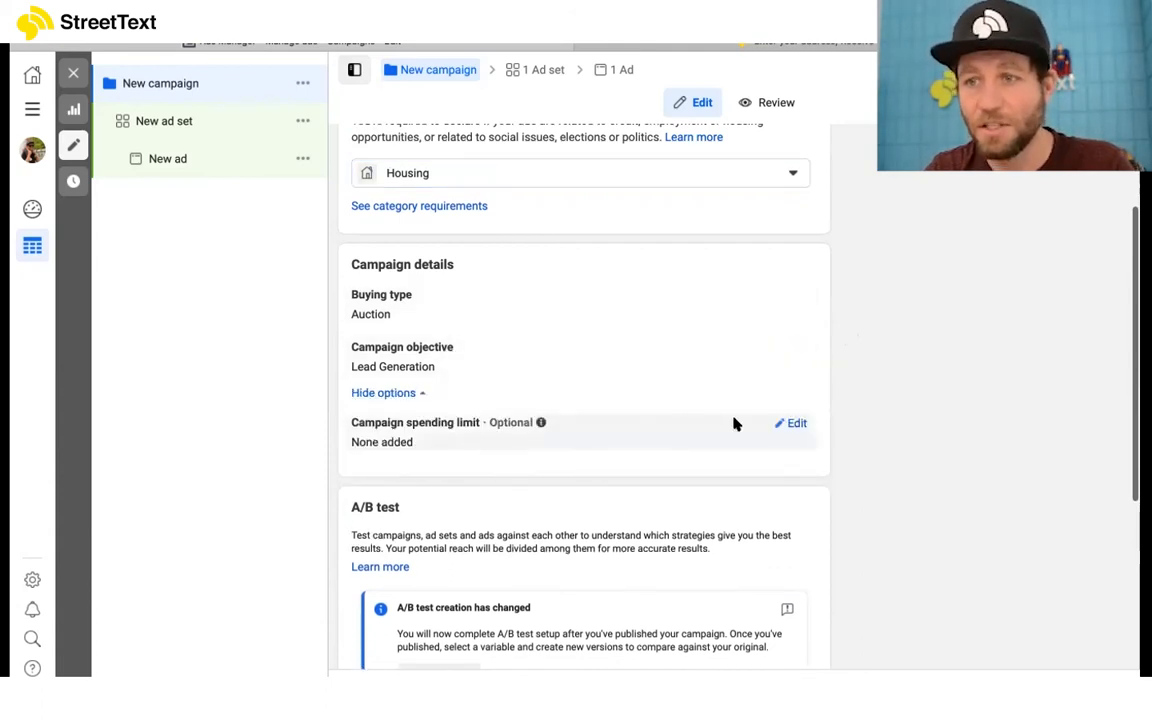
{"action": "left_click", "coordinate": [798, 425]}
{"action": "left_click", "coordinate": [501, 446]}
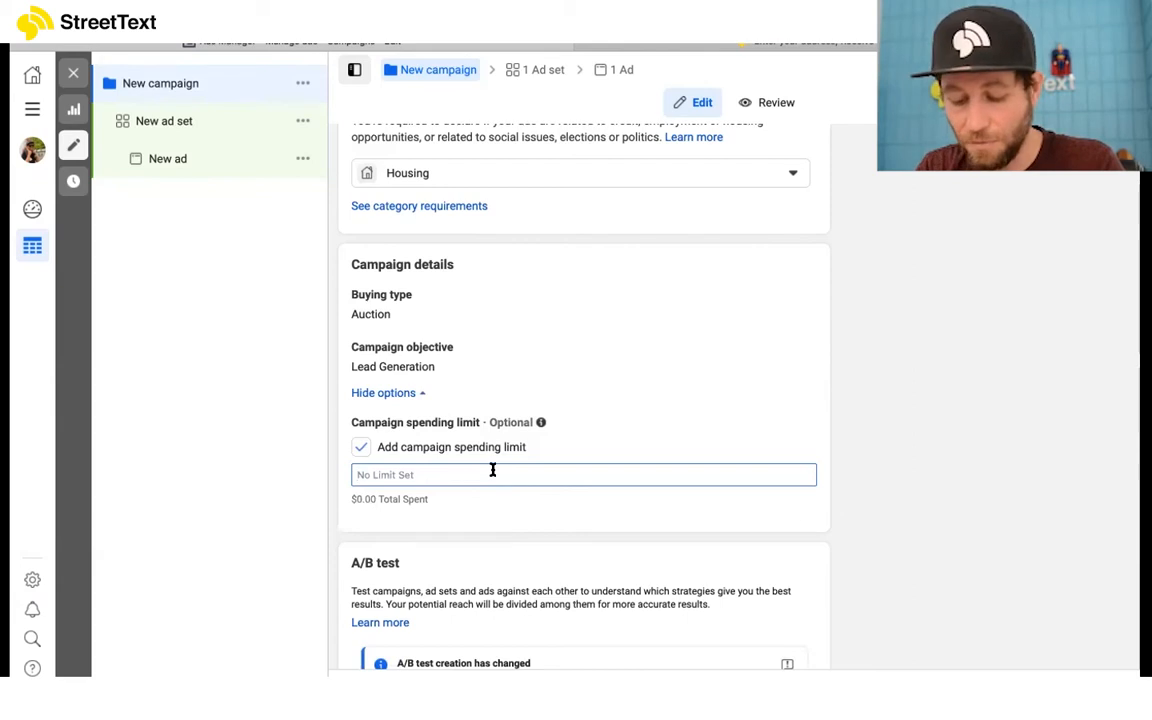
{"action": "type", "text": "300"}
{"action": "left_click", "coordinate": [877, 540]}
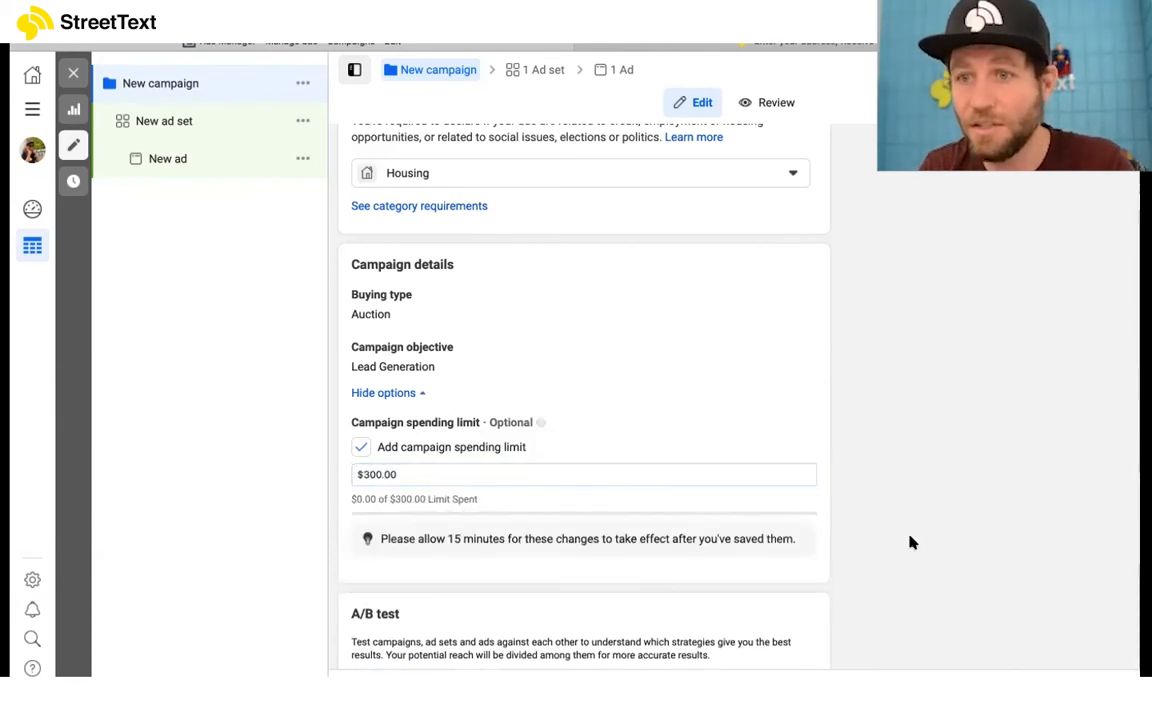
Step: Review the campaign's A/B test and campaign budget optimisation settings
{"action": "scroll", "coordinate": [838, 458], "scroll_direction": "down", "scroll_amount": 2}
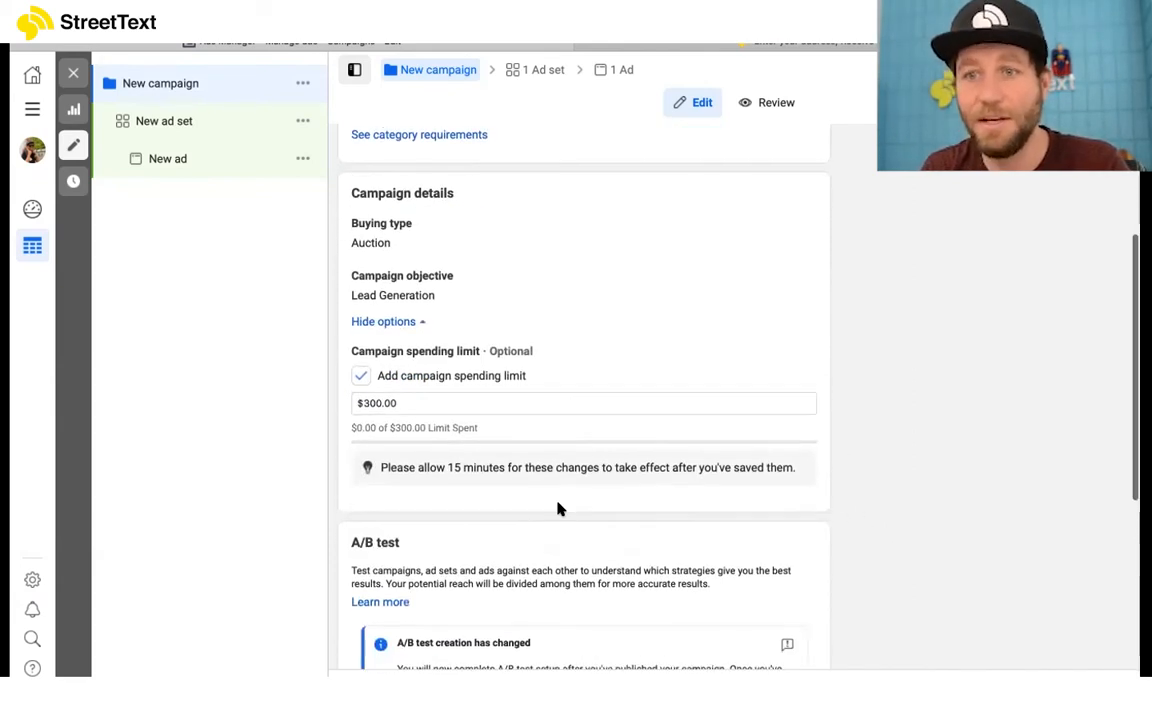
{"action": "scroll", "coordinate": [536, 433], "scroll_direction": "down", "scroll_amount": 4}
{"action": "scroll", "coordinate": [690, 320], "scroll_direction": "down", "scroll_amount": 1}
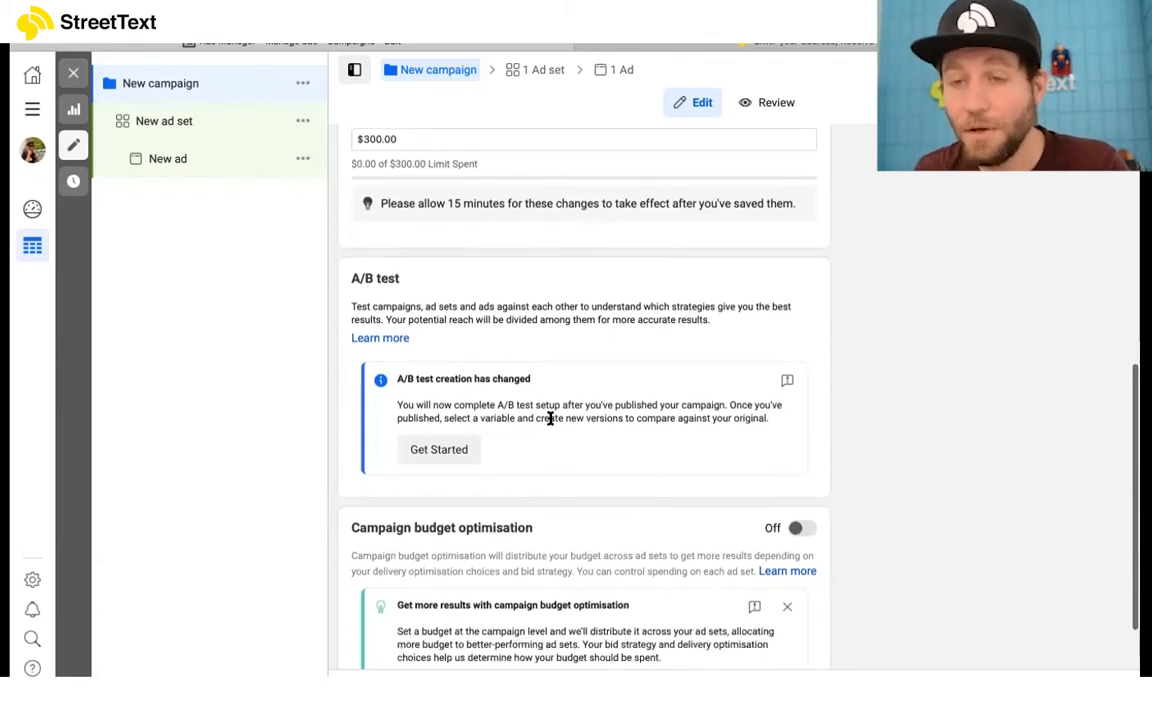
{"action": "scroll", "coordinate": [555, 340], "scroll_direction": "down", "scroll_amount": 1}
{"action": "scroll", "coordinate": [730, 255], "scroll_direction": "down", "scroll_amount": 2}
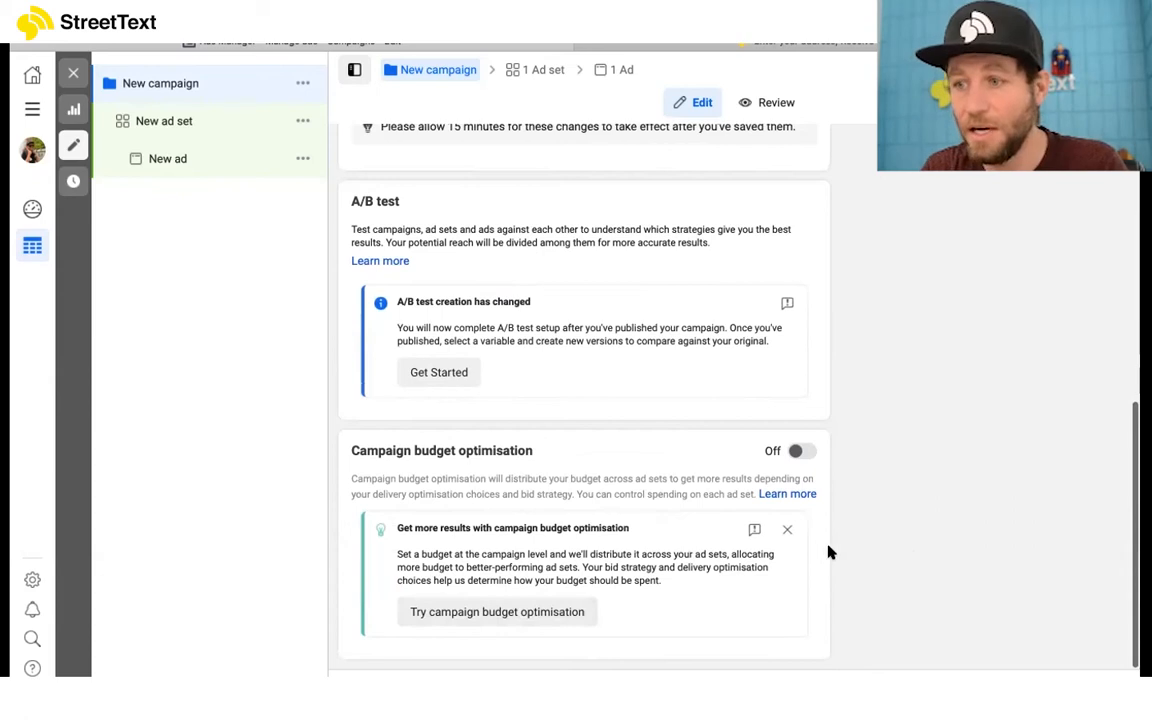
{"action": "scroll", "coordinate": [1036, 607], "scroll_direction": "up", "scroll_amount": 8}
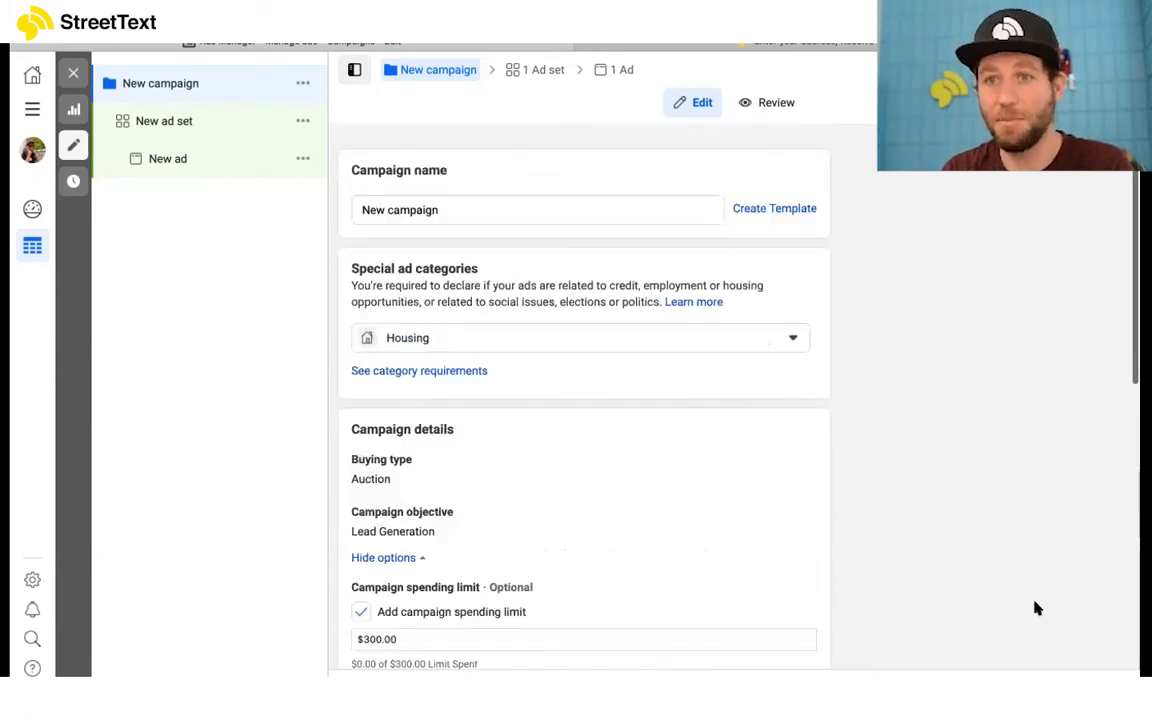
Step: Open the new ad set and set its daily budget to $10.00
{"action": "left_click", "coordinate": [164, 121]}
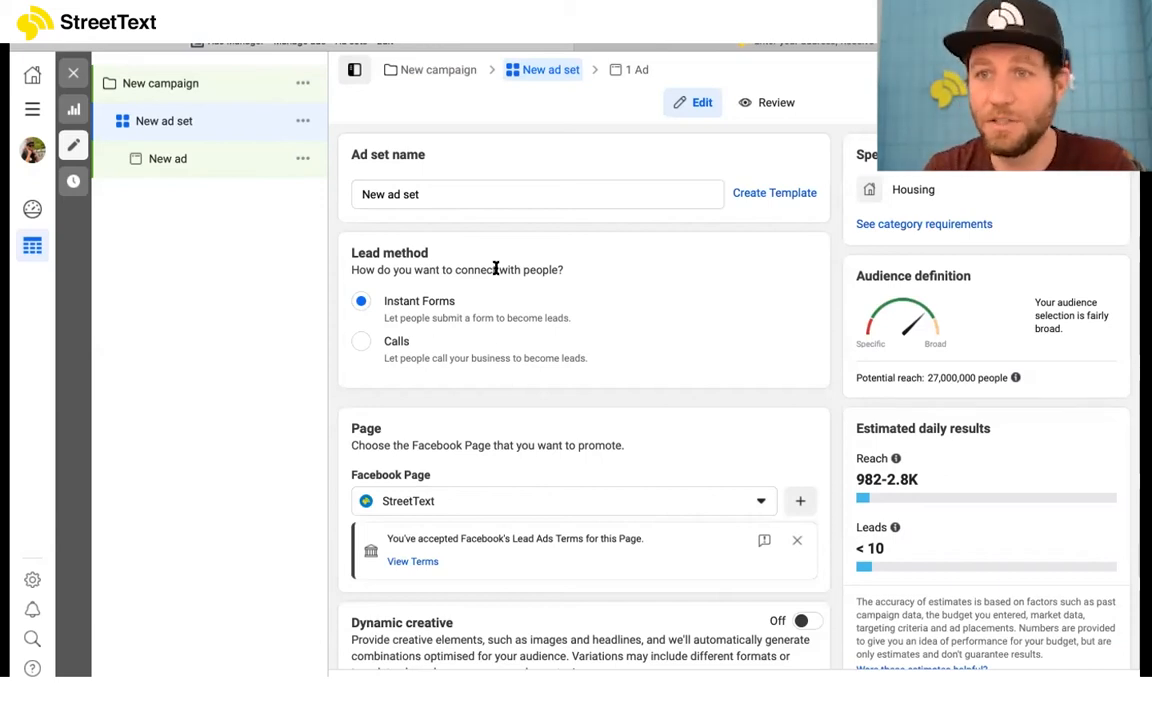
{"action": "scroll", "coordinate": [535, 330], "scroll_direction": "down", "scroll_amount": 1}
{"action": "scroll", "coordinate": [550, 331], "scroll_direction": "down", "scroll_amount": 1}
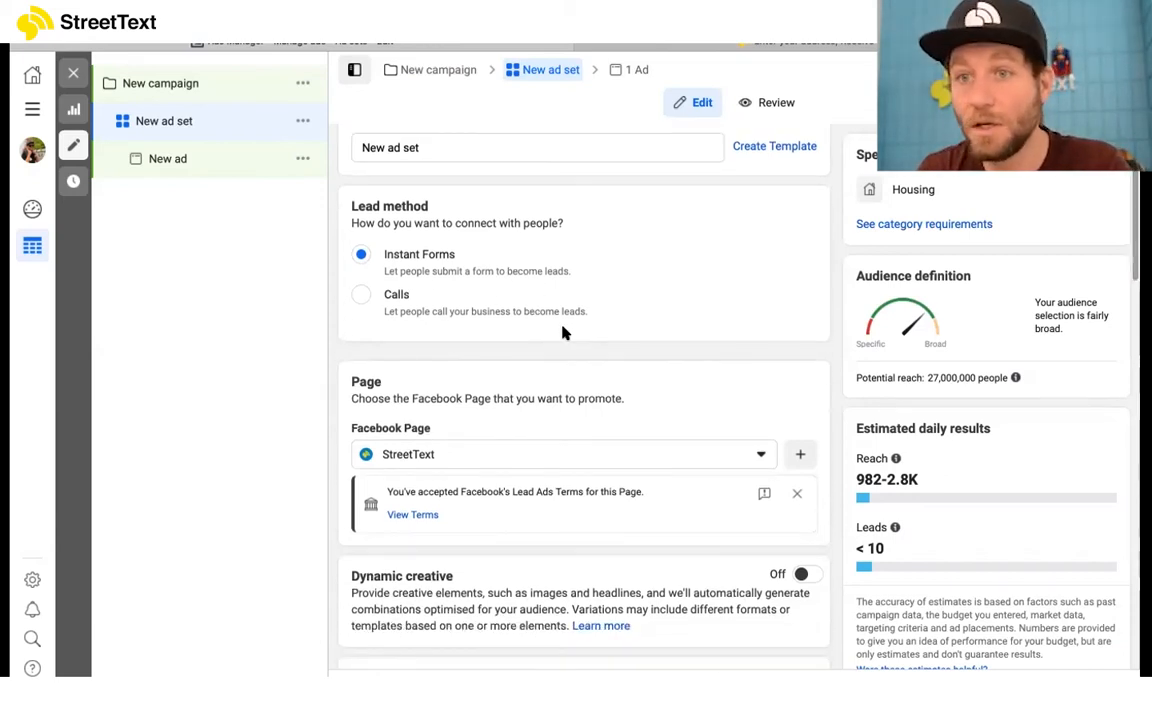
{"action": "scroll", "coordinate": [563, 332], "scroll_direction": "down", "scroll_amount": 2}
{"action": "scroll", "coordinate": [563, 332], "scroll_direction": "down", "scroll_amount": 5}
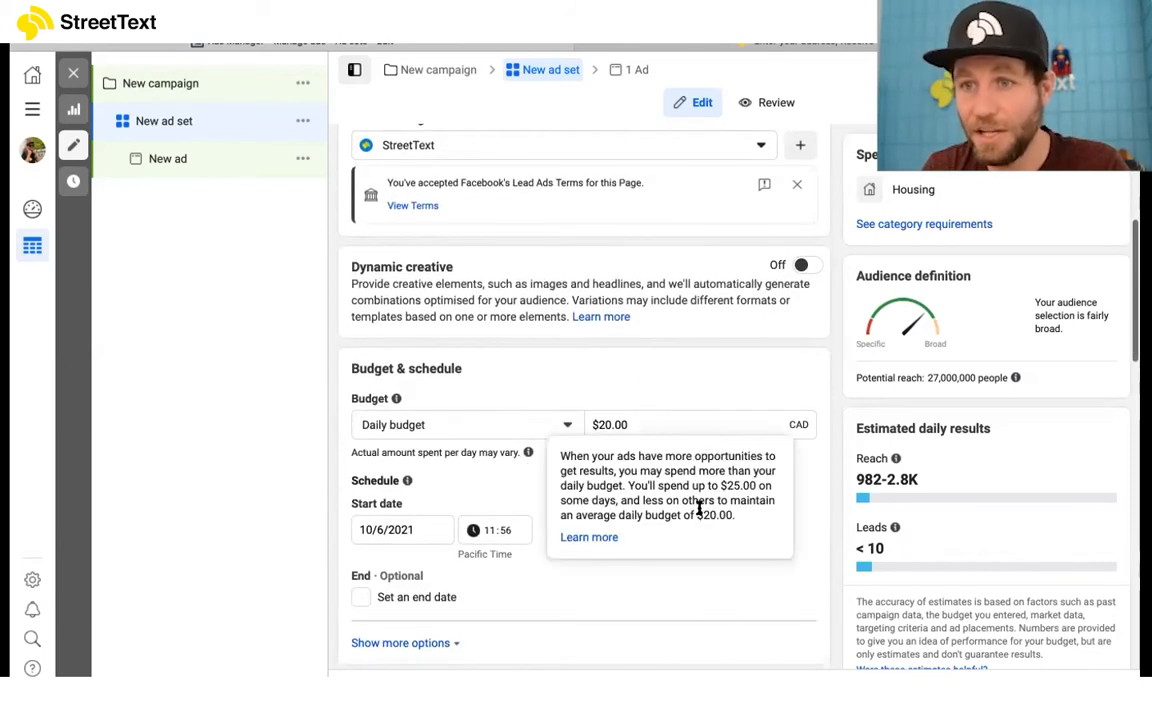
{"action": "left_click", "coordinate": [604, 425]}
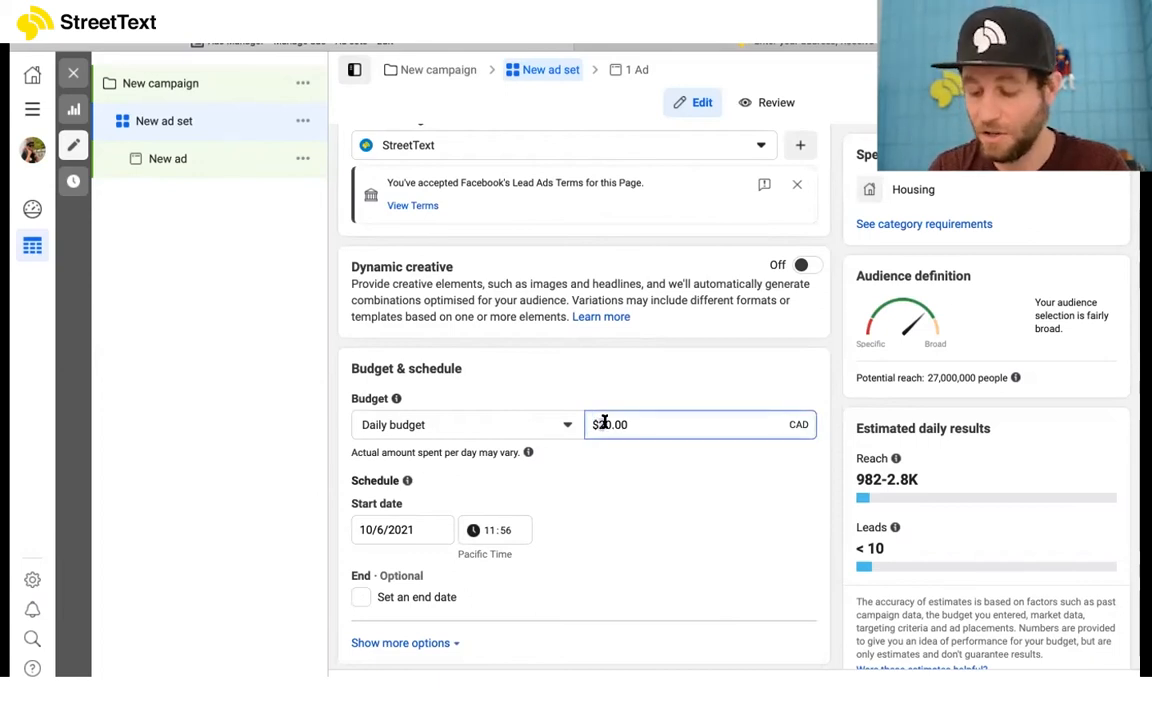
{"action": "key", "text": "BackSpace"}
{"action": "type", "text": "1"}
{"action": "left_click", "coordinate": [661, 487]}
Step: Examine the ad set's schedule and its custom audience options
{"action": "scroll", "coordinate": [661, 487], "scroll_direction": "down", "scroll_amount": 1}
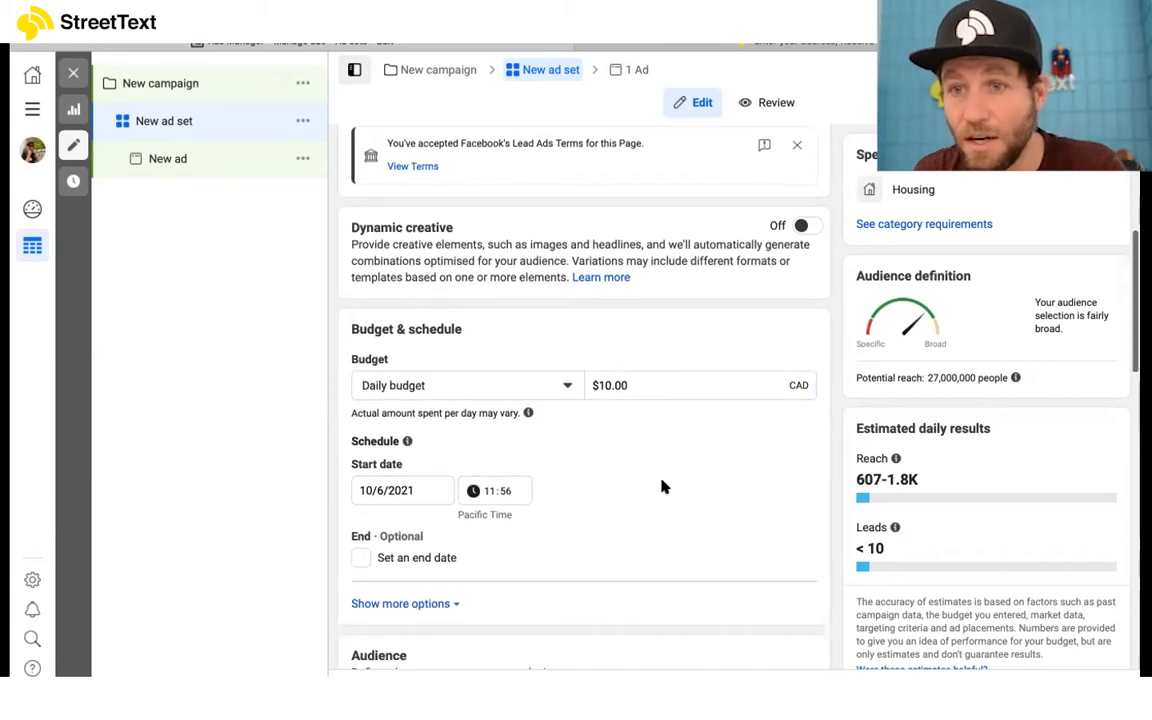
{"action": "scroll", "coordinate": [620, 440], "scroll_direction": "down", "scroll_amount": 2}
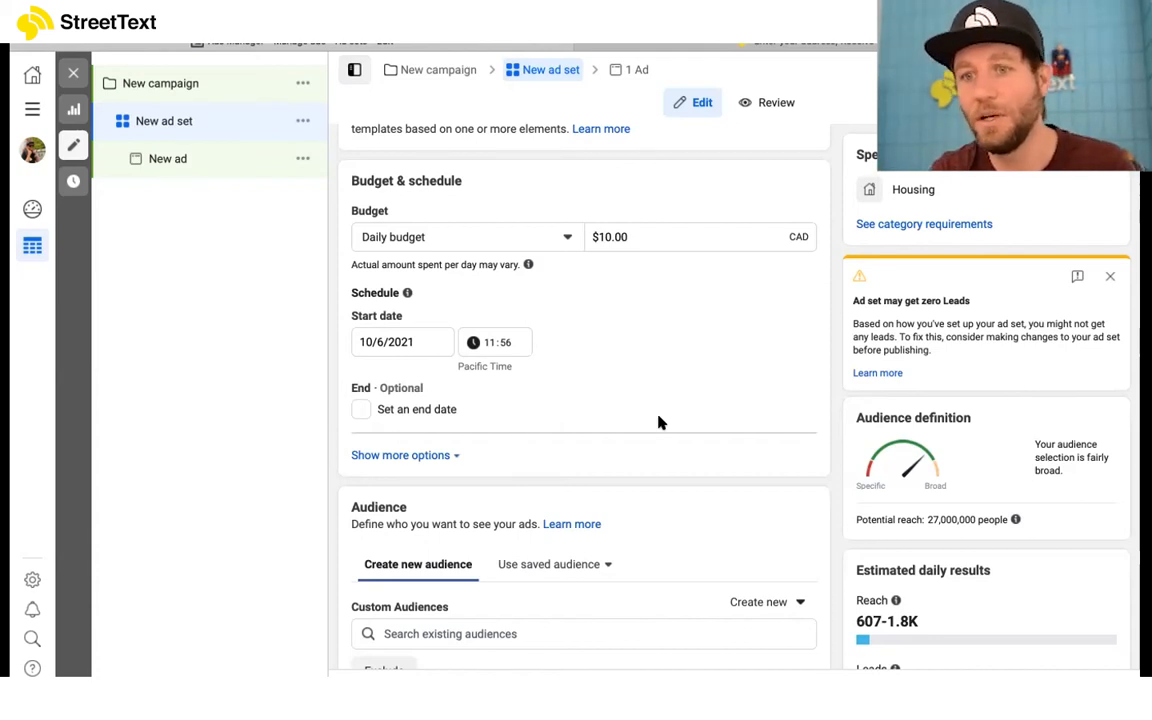
{"action": "scroll", "coordinate": [658, 422], "scroll_direction": "down", "scroll_amount": 3}
{"action": "scroll", "coordinate": [512, 360], "scroll_direction": "down", "scroll_amount": 2}
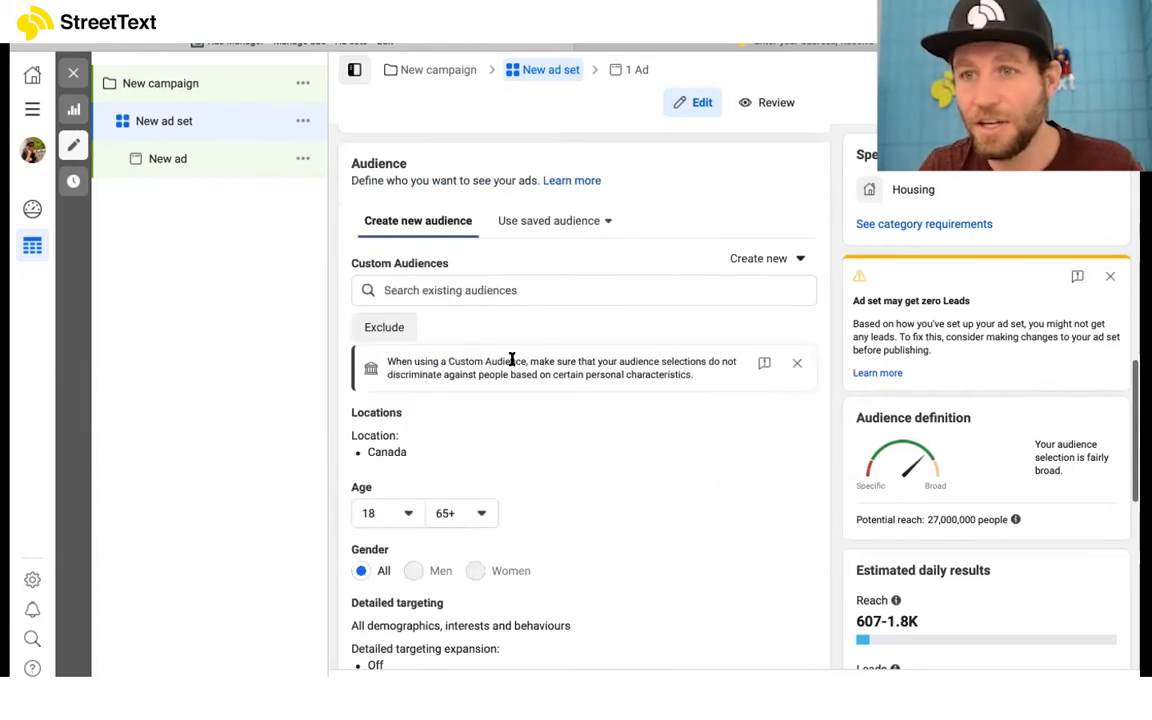
{"action": "left_click", "coordinate": [507, 232]}
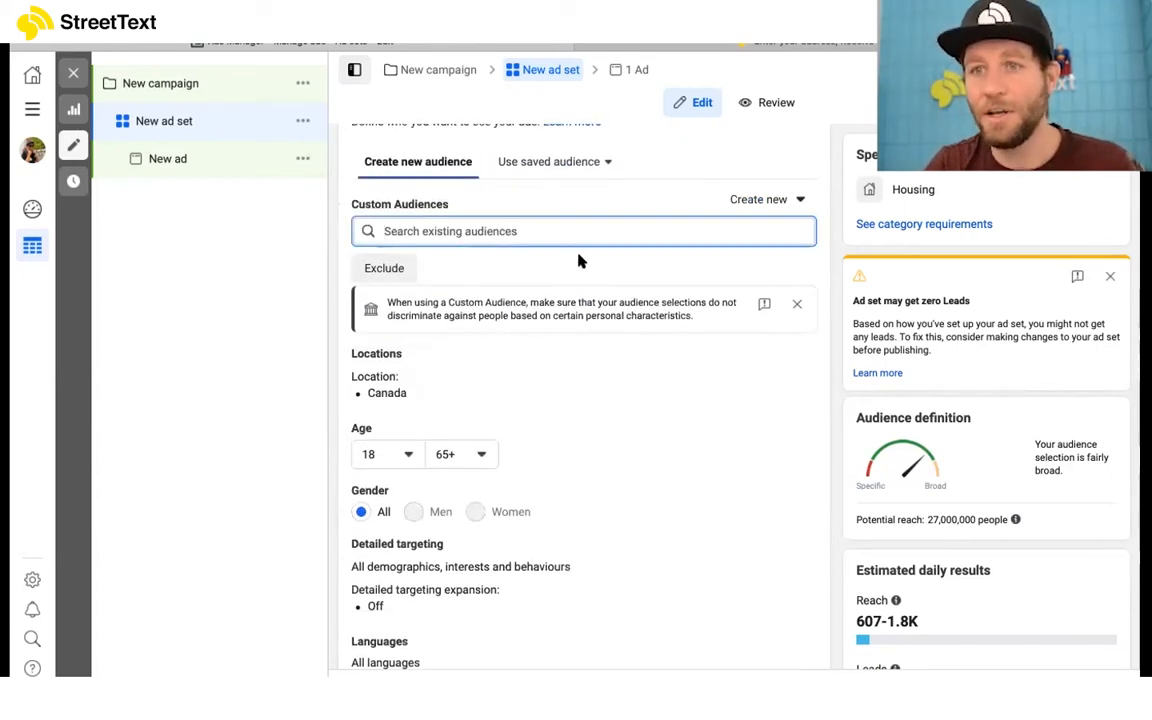
{"action": "left_click", "coordinate": [283, 273]}
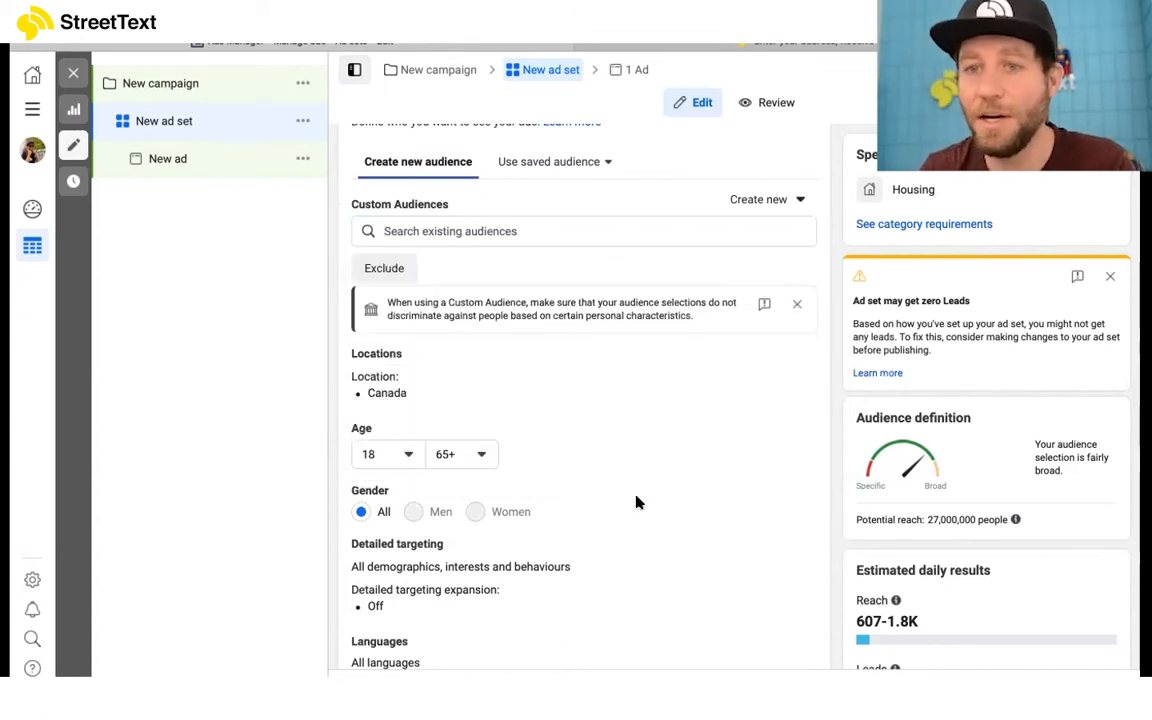
Step: Change the ad set's audience location from the whole of Canada to Kelowna, British Columbia
{"action": "scroll", "coordinate": [636, 502], "scroll_direction": "down", "scroll_amount": 1}
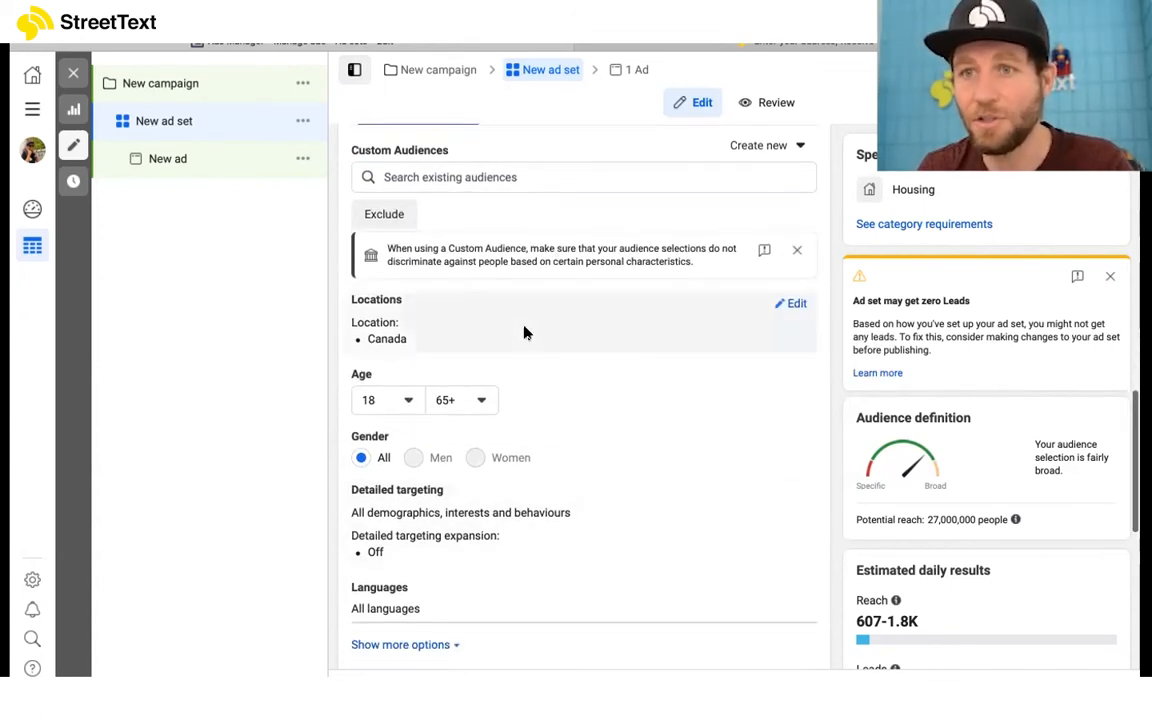
{"action": "left_click", "coordinate": [784, 305]}
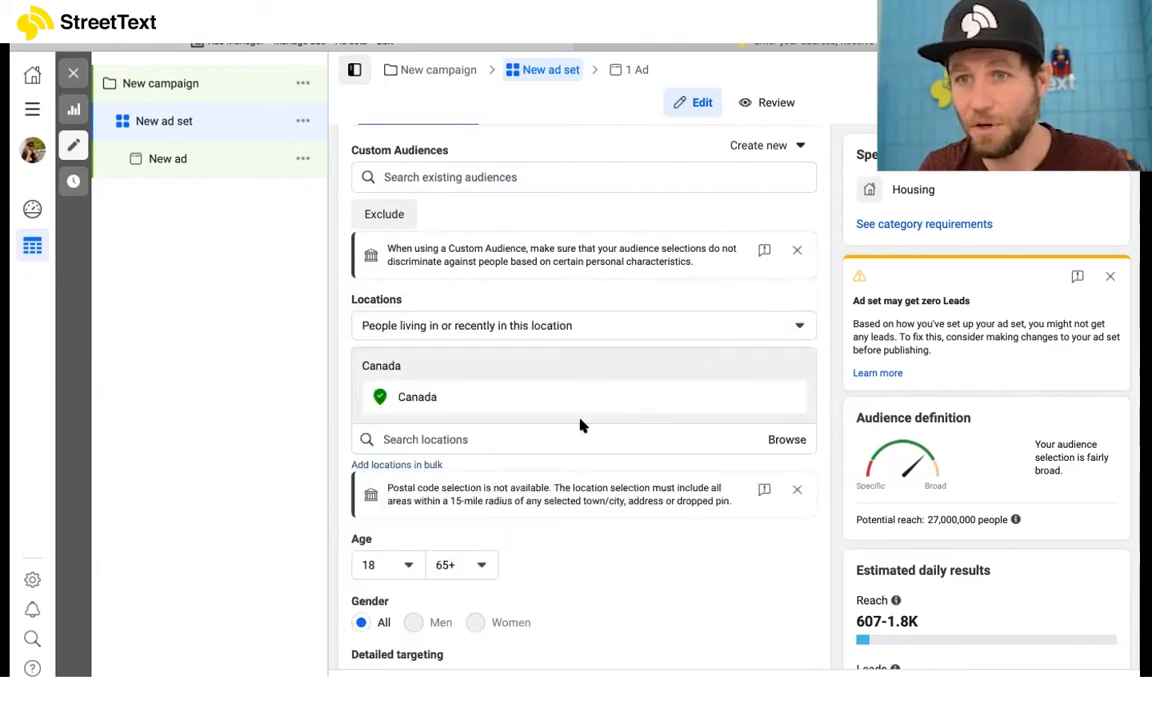
{"action": "left_click", "coordinate": [532, 440]}
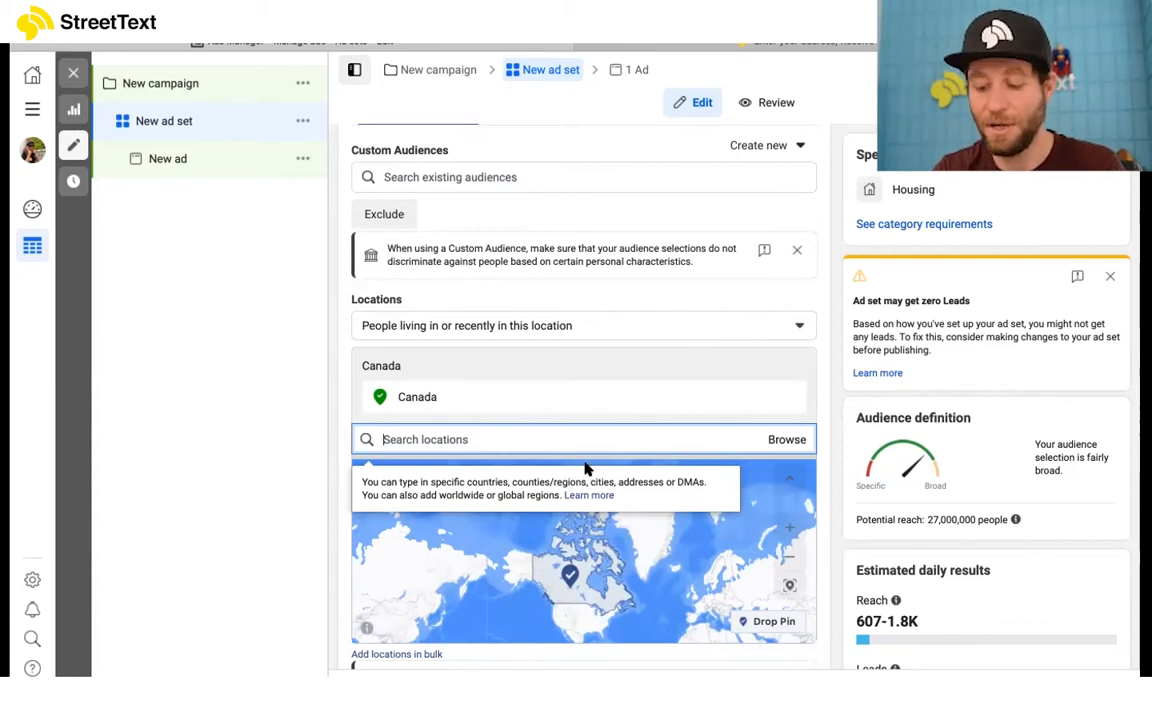
{"action": "type", "text": "Kelowna"}
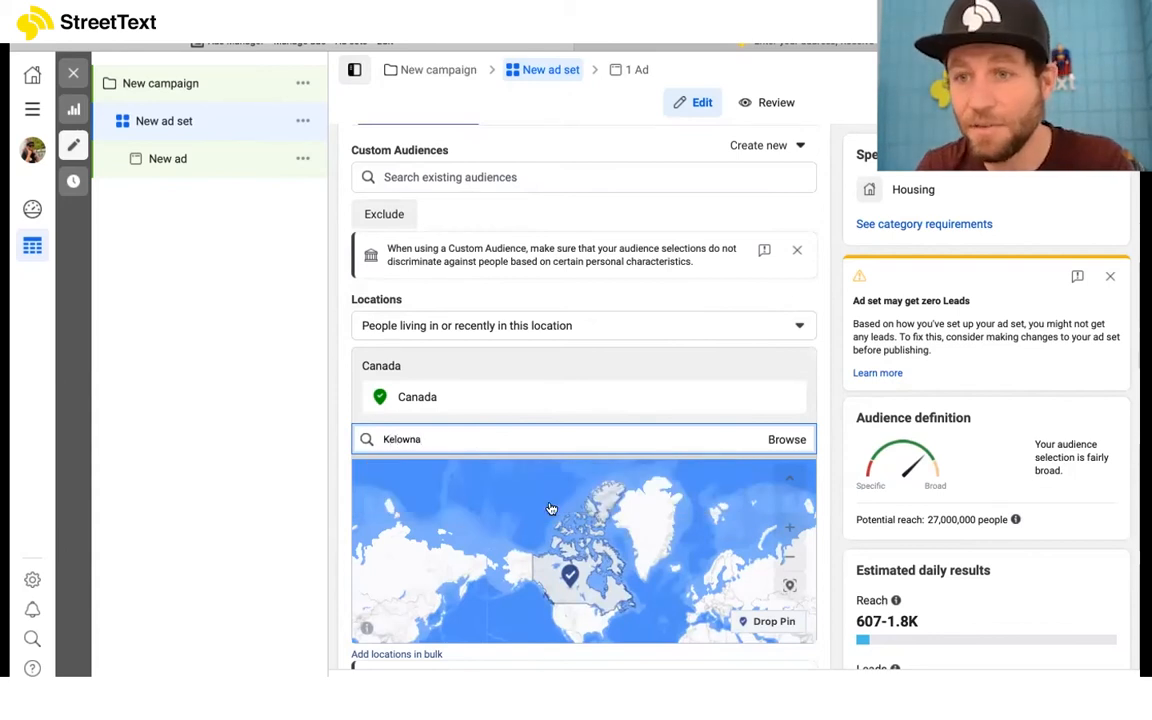
{"action": "left_click", "coordinate": [594, 476]}
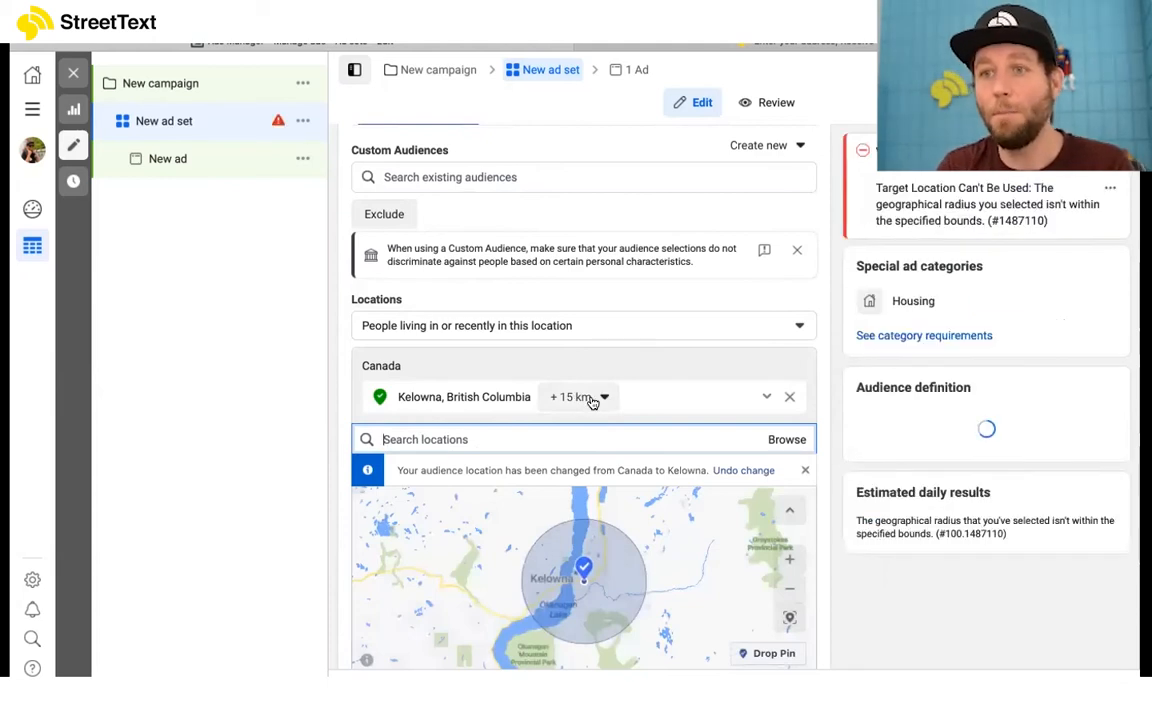
Step: Review the targeted area on the location map and the age, gender and detailed targeting options
{"action": "scroll", "coordinate": [666, 591], "scroll_direction": "up", "scroll_amount": 1}
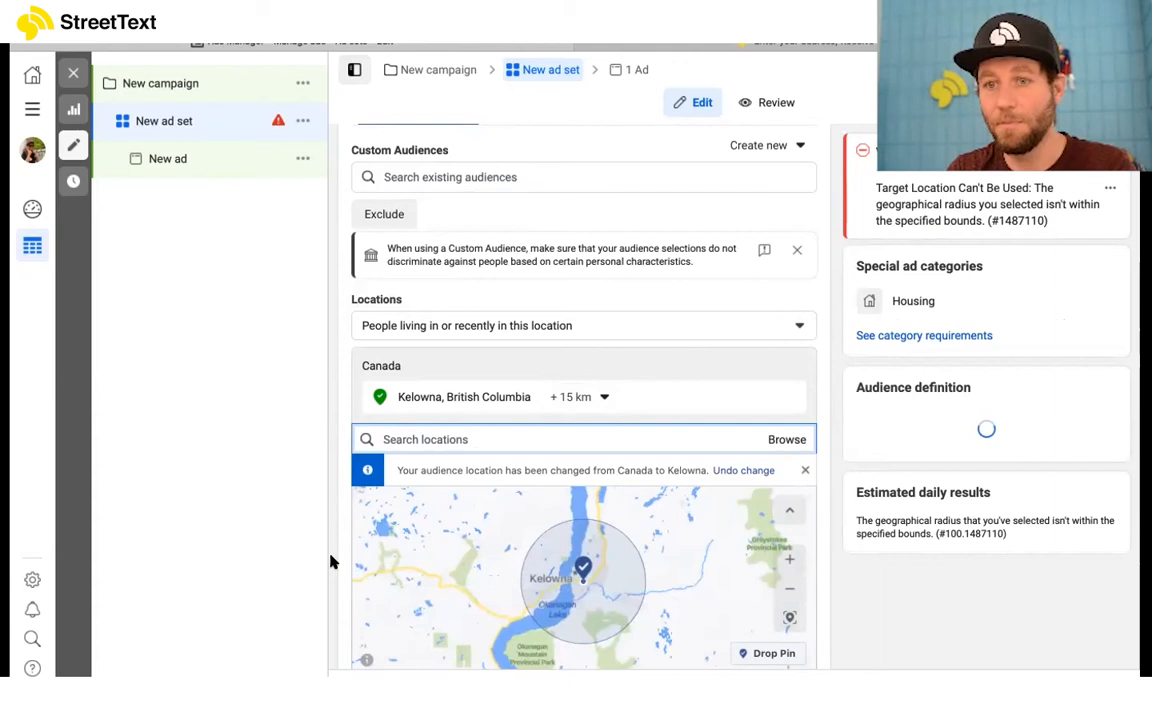
{"action": "scroll", "coordinate": [333, 563], "scroll_direction": "down", "scroll_amount": 1}
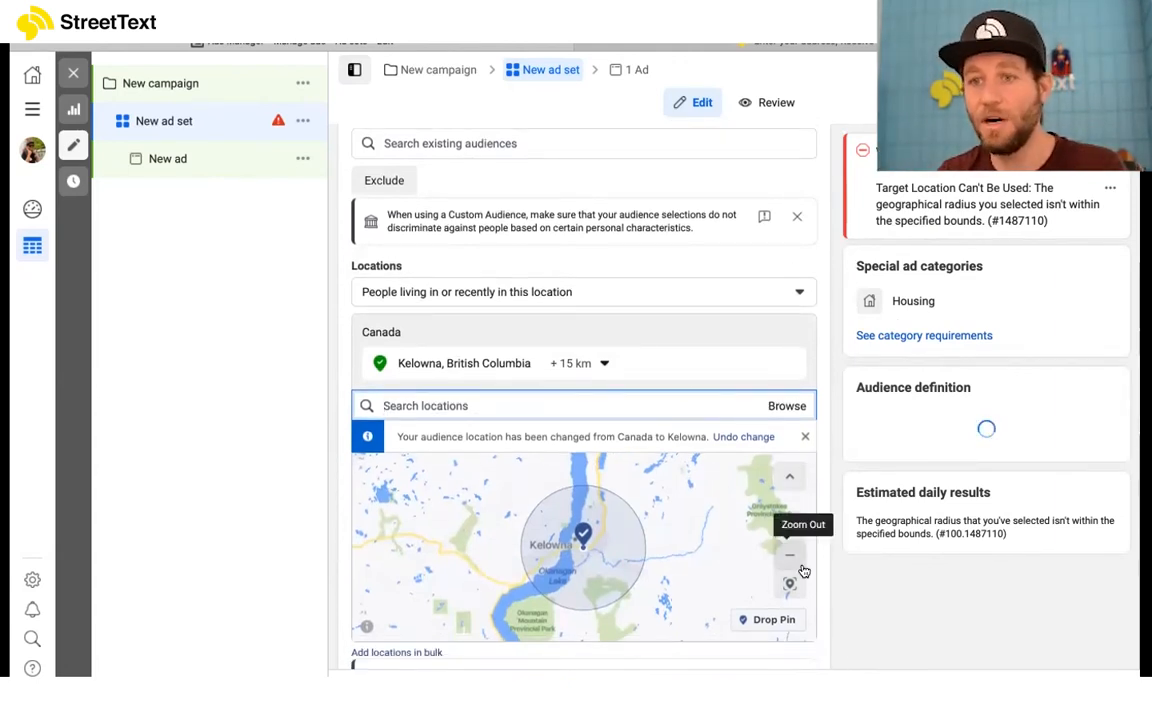
{"action": "scroll", "coordinate": [956, 604], "scroll_direction": "down", "scroll_amount": 5}
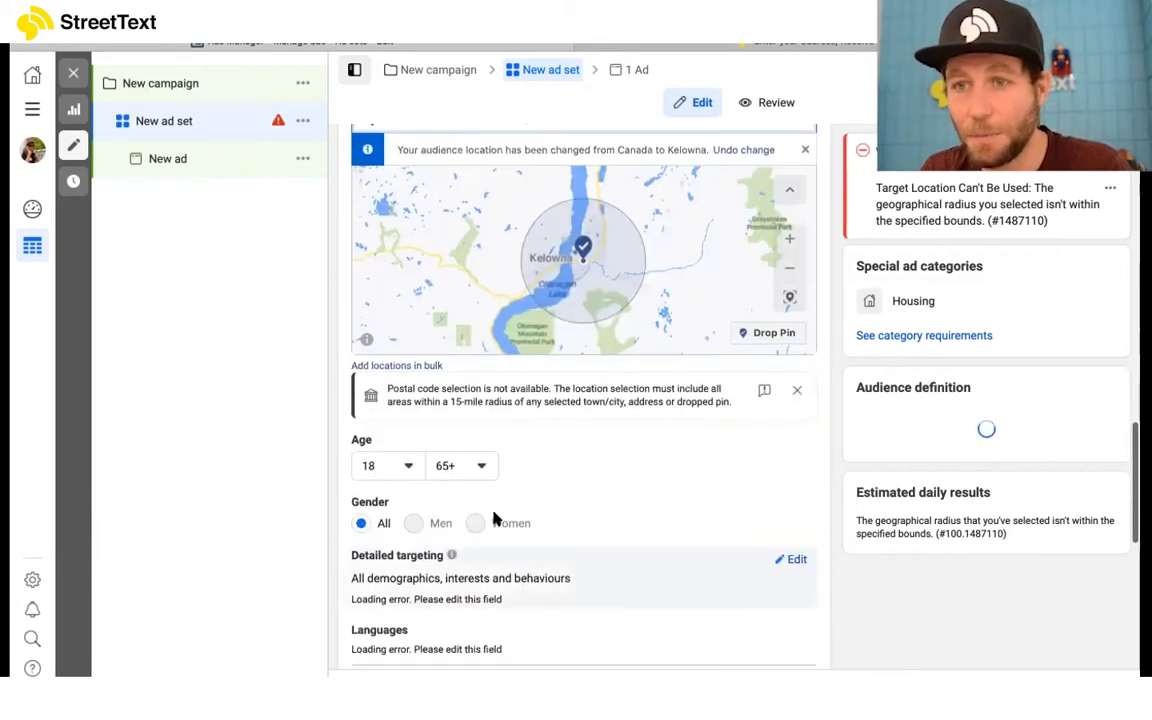
Step: Review the ad set's placements, optimisation and delivery, location, budget, page and lead method settings
{"action": "scroll", "coordinate": [648, 517], "scroll_direction": "down", "scroll_amount": 2}
{"action": "mouse_move", "coordinate": [692, 494]}
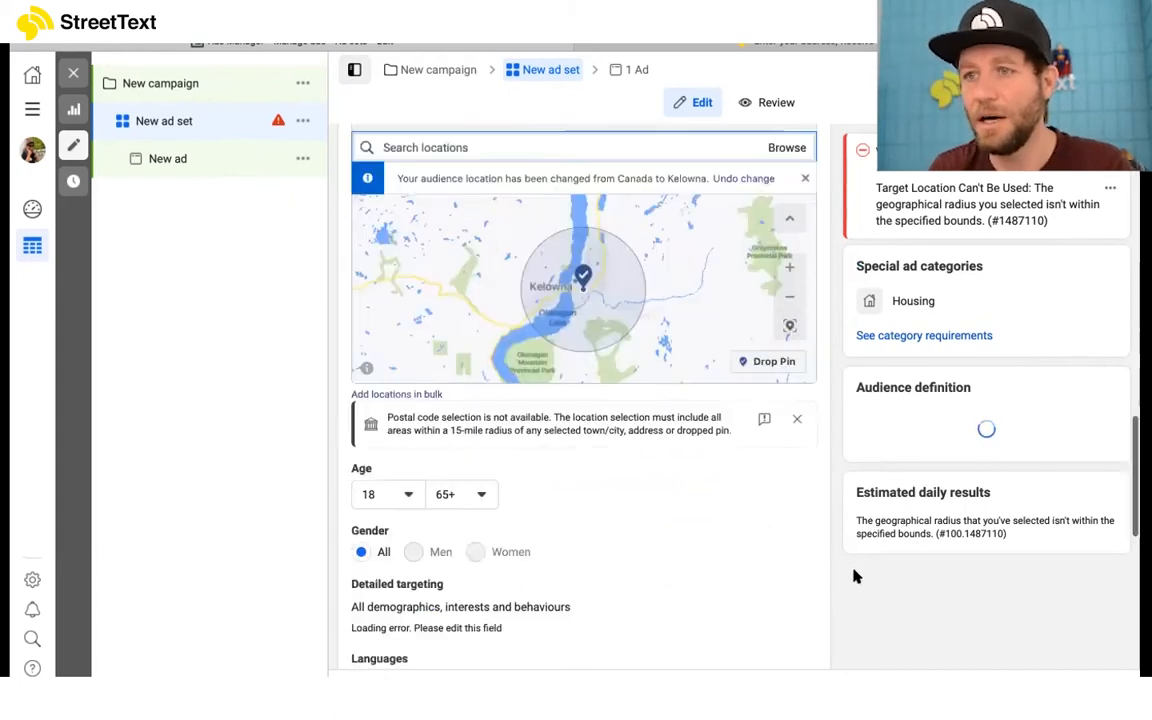
{"action": "scroll", "coordinate": [855, 576], "scroll_direction": "down", "scroll_amount": 3}
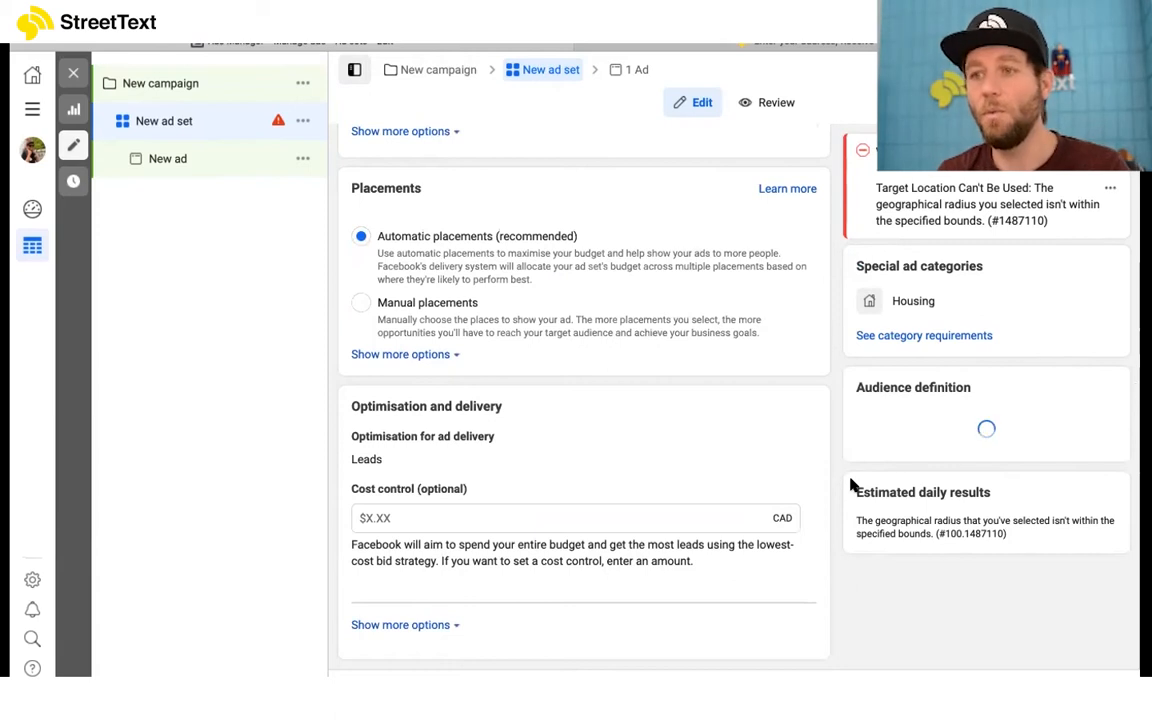
{"action": "scroll", "coordinate": [845, 455], "scroll_direction": "up", "scroll_amount": 2}
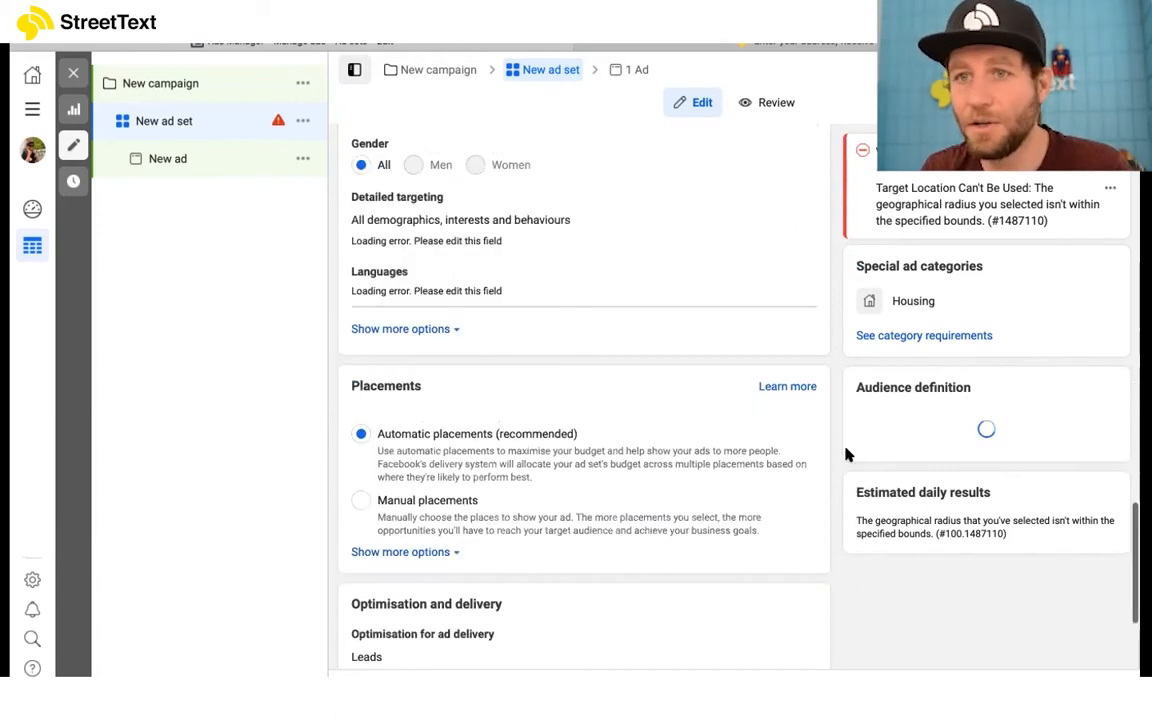
{"action": "scroll", "coordinate": [725, 452], "scroll_direction": "up", "scroll_amount": 5}
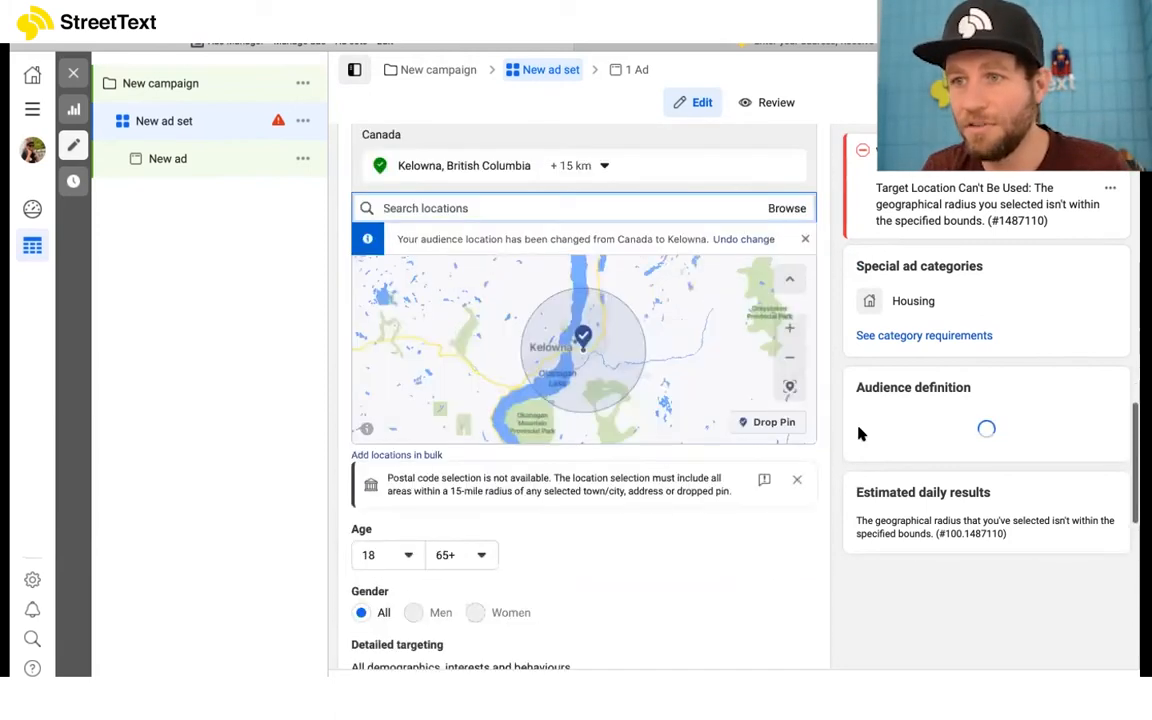
{"action": "scroll", "coordinate": [862, 433], "scroll_direction": "up", "scroll_amount": 4}
{"action": "scroll", "coordinate": [862, 433], "scroll_direction": "up", "scroll_amount": 3}
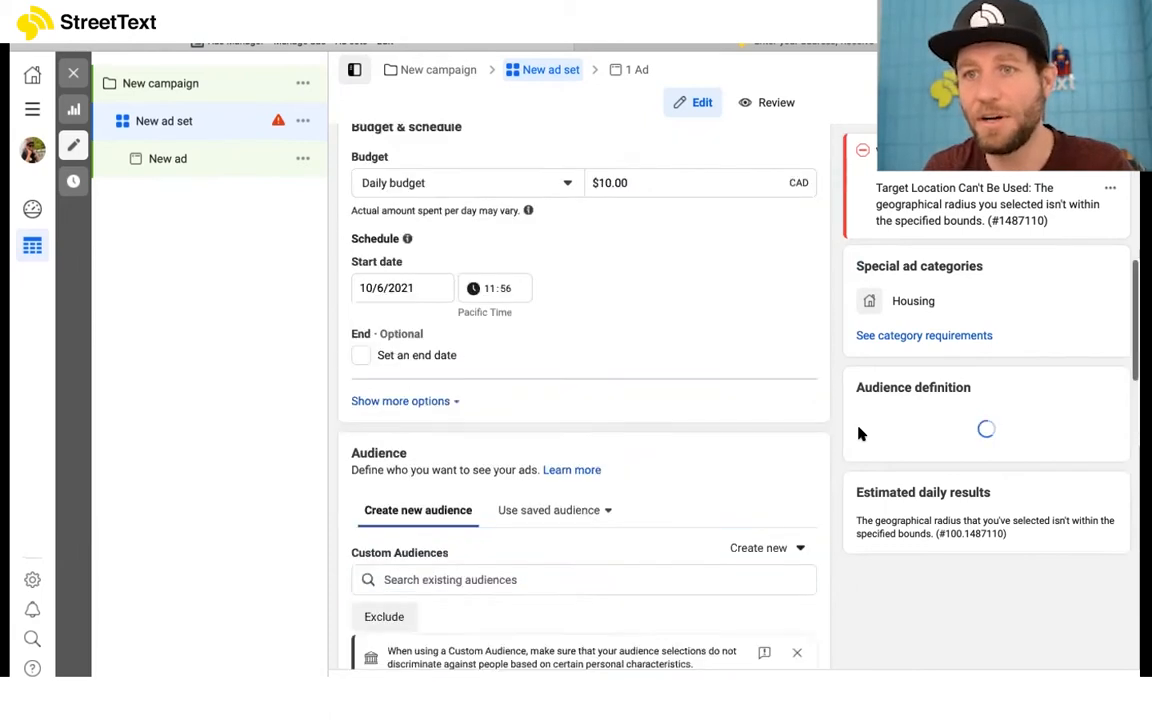
{"action": "scroll", "coordinate": [860, 433], "scroll_direction": "up", "scroll_amount": 5}
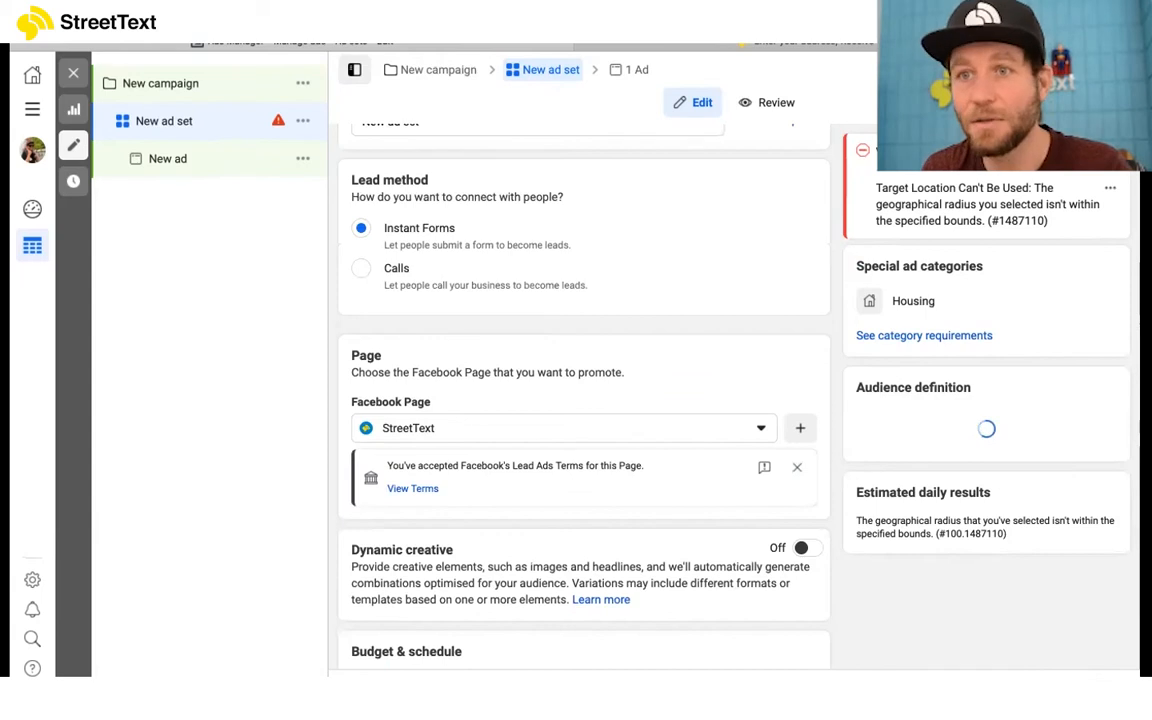
Step: Open the new ad and review its Facebook Page, Instagram account and branded content settings
{"action": "left_click", "coordinate": [167, 158]}
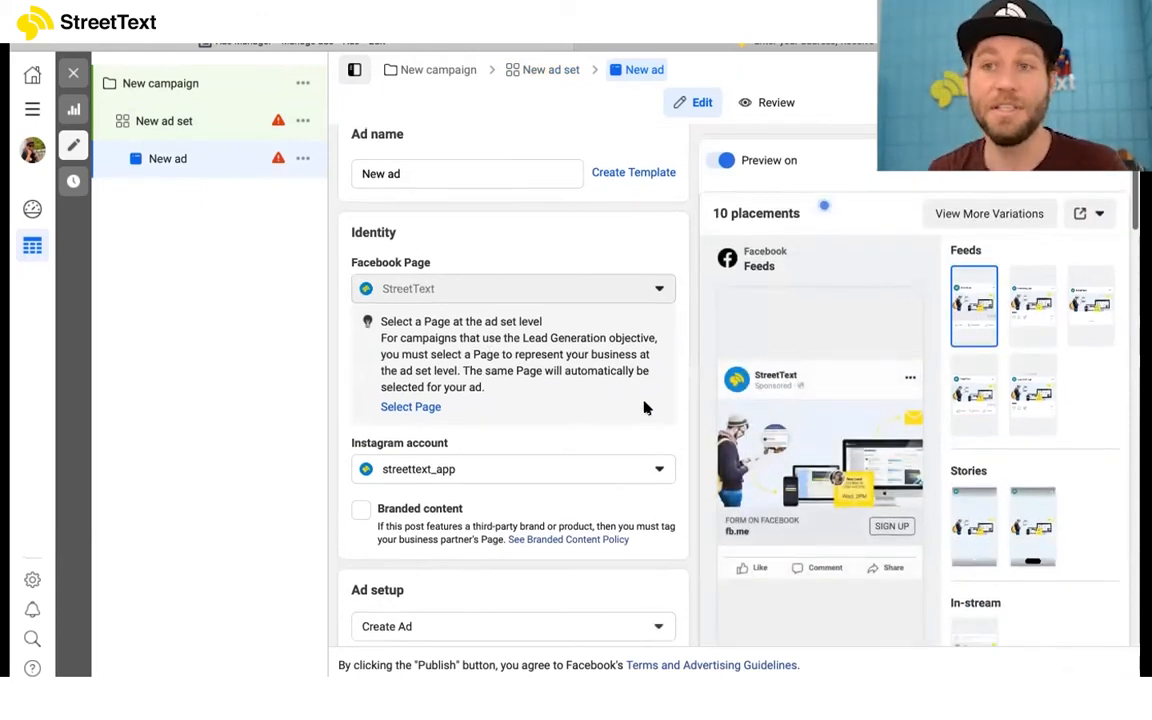
{"action": "scroll", "coordinate": [543, 364], "scroll_direction": "down", "scroll_amount": 3}
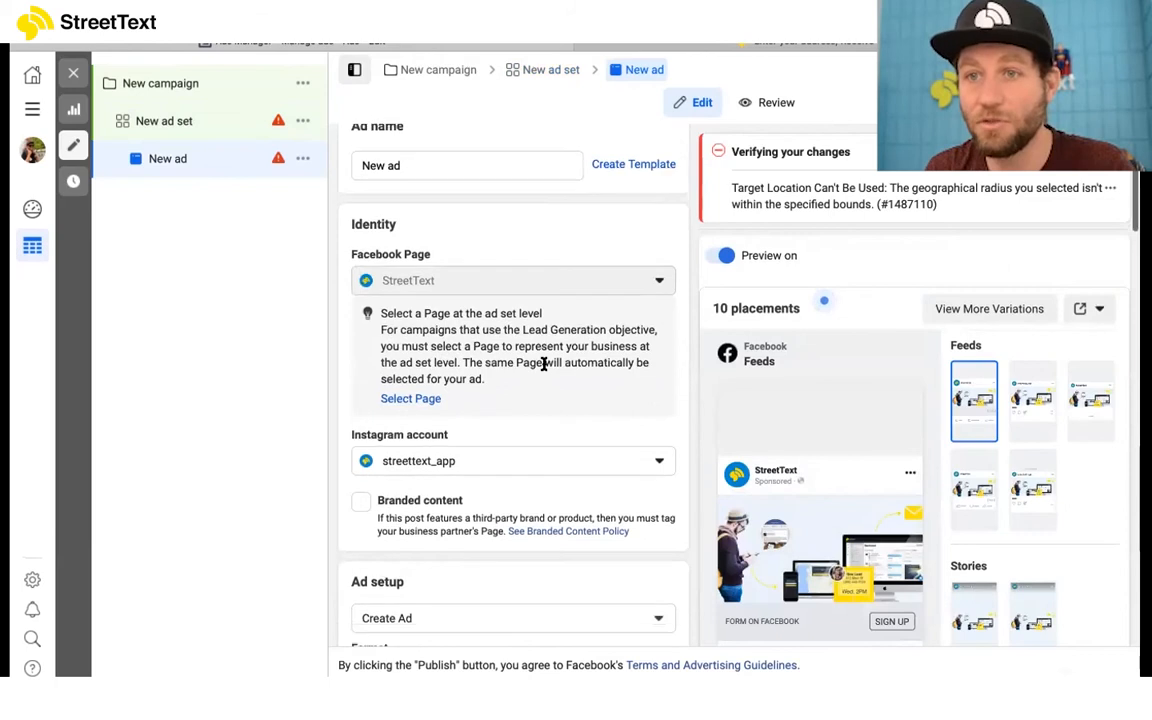
{"action": "scroll", "coordinate": [555, 328], "scroll_direction": "up", "scroll_amount": 3}
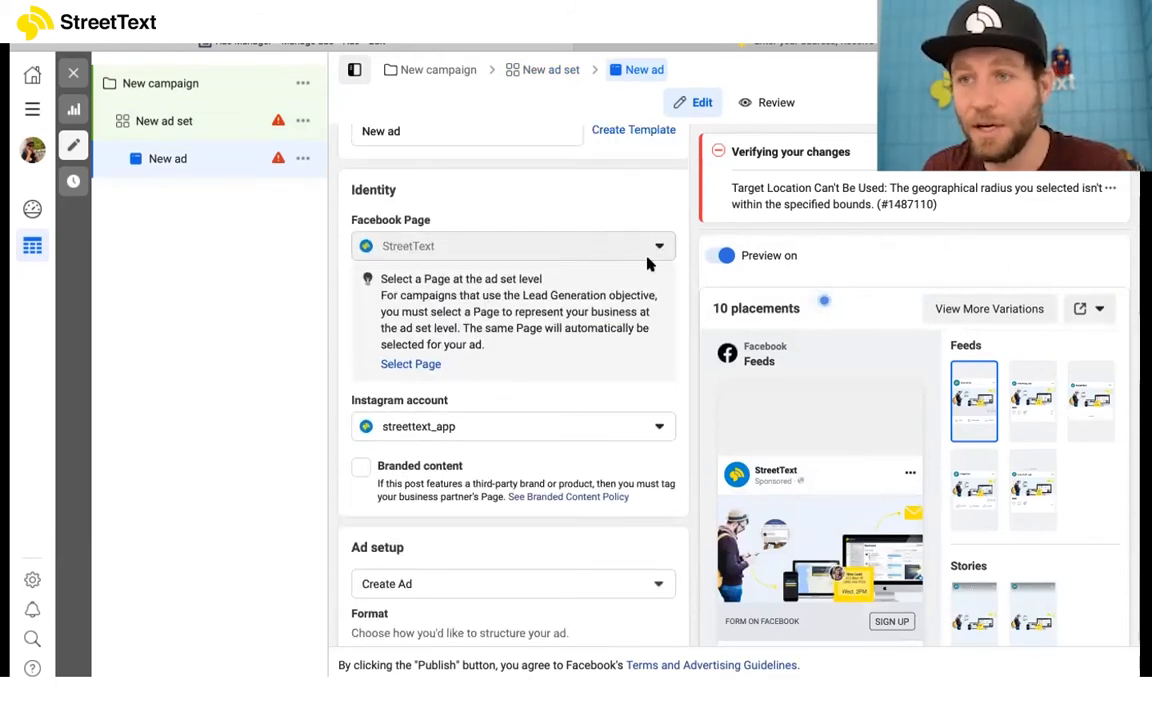
{"action": "scroll", "coordinate": [581, 473], "scroll_direction": "down", "scroll_amount": 2}
{"action": "scroll", "coordinate": [560, 420], "scroll_direction": "down", "scroll_amount": 1}
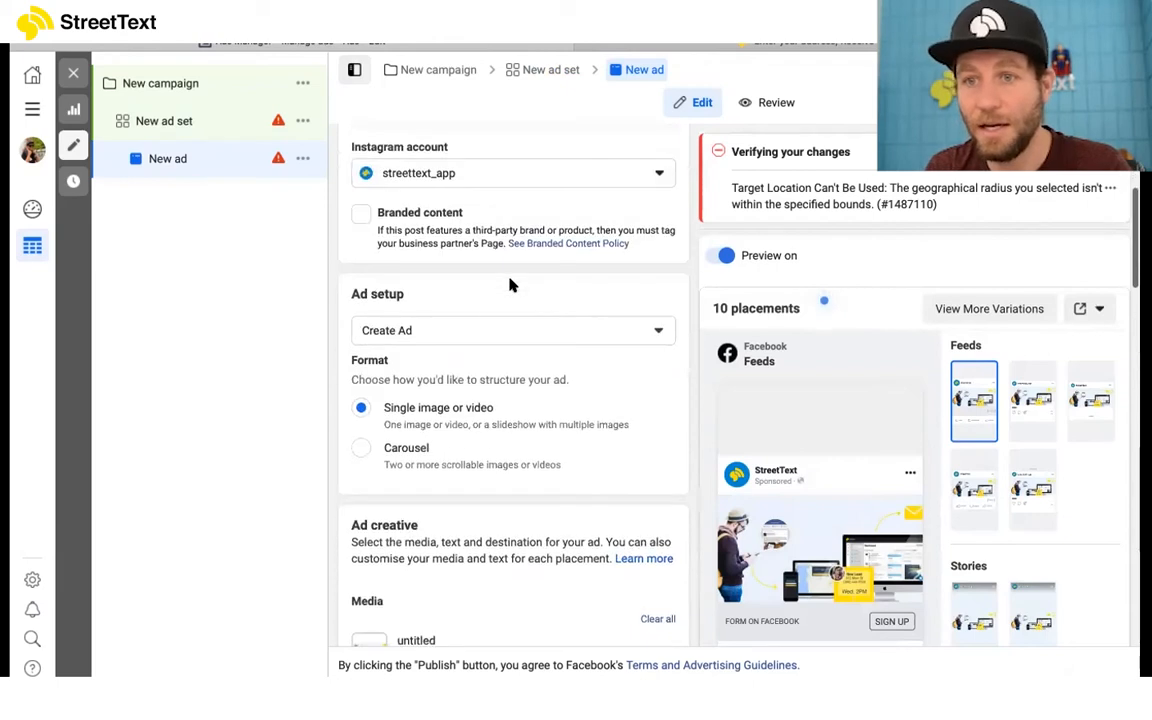
Step: Check the available ad setup choices, including using an existing post, and keep Create Ad
{"action": "left_click", "coordinate": [490, 333]}
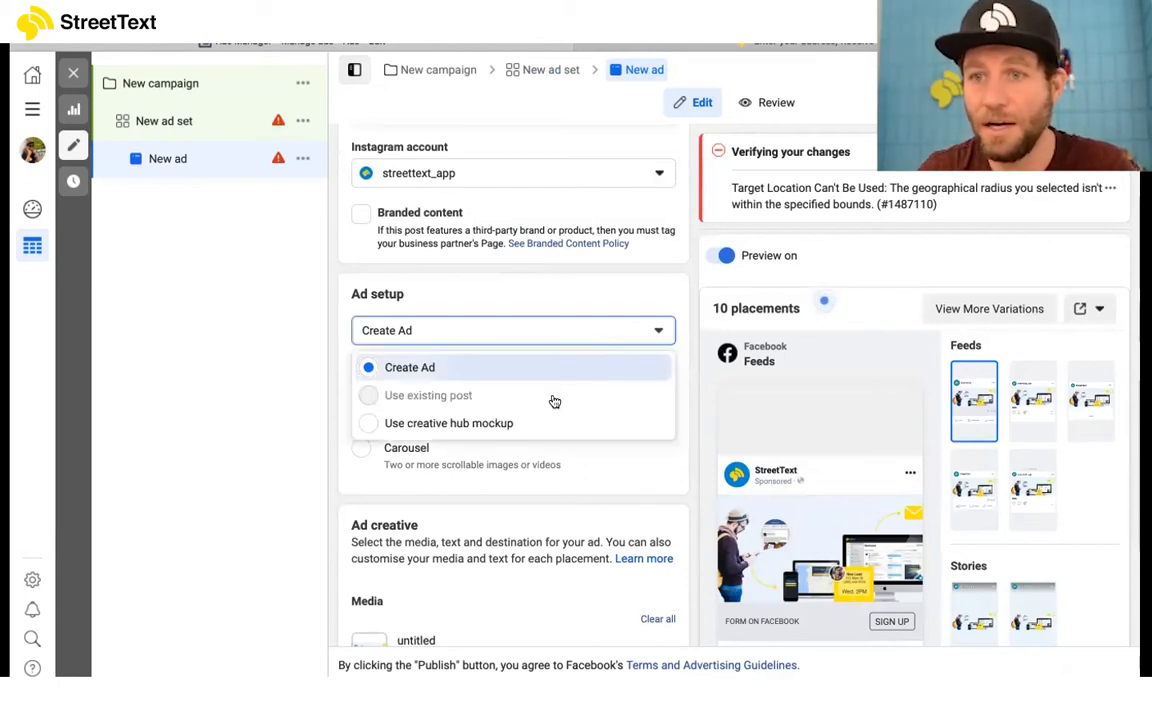
{"action": "mouse_move", "coordinate": [522, 401]}
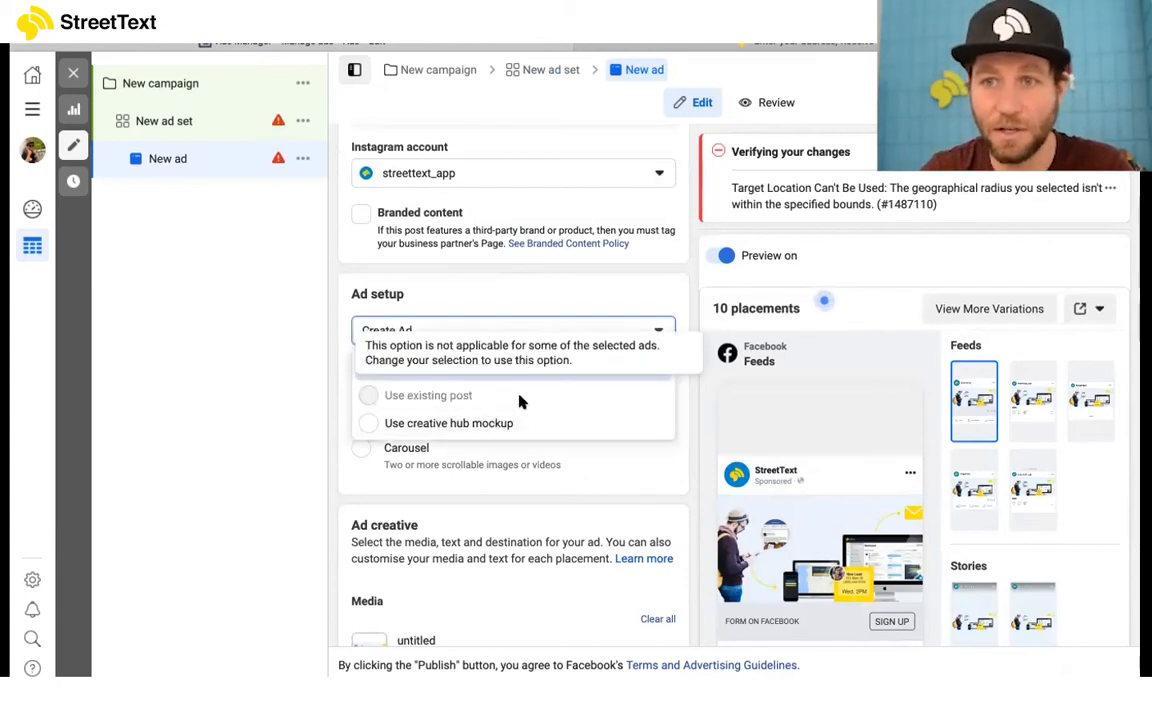
{"action": "left_click", "coordinate": [322, 363]}
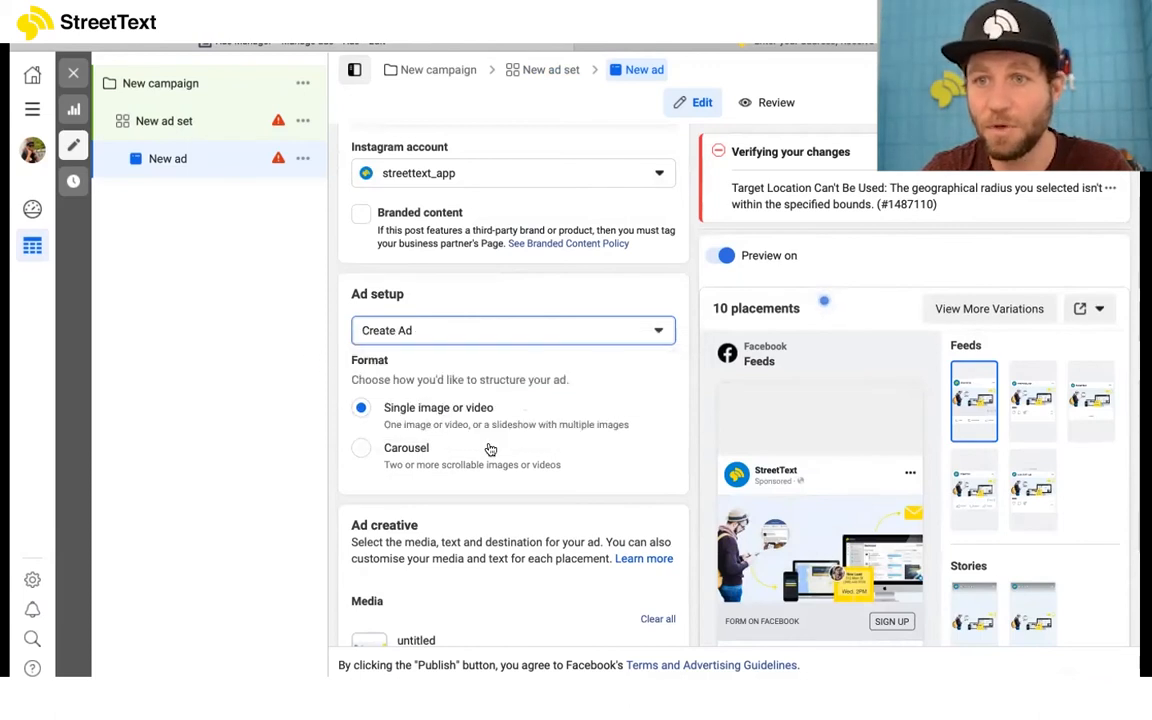
Step: Replace the ad's media with the house photo 0015-1539104260.jpg
{"action": "scroll", "coordinate": [500, 440], "scroll_direction": "down", "scroll_amount": 1}
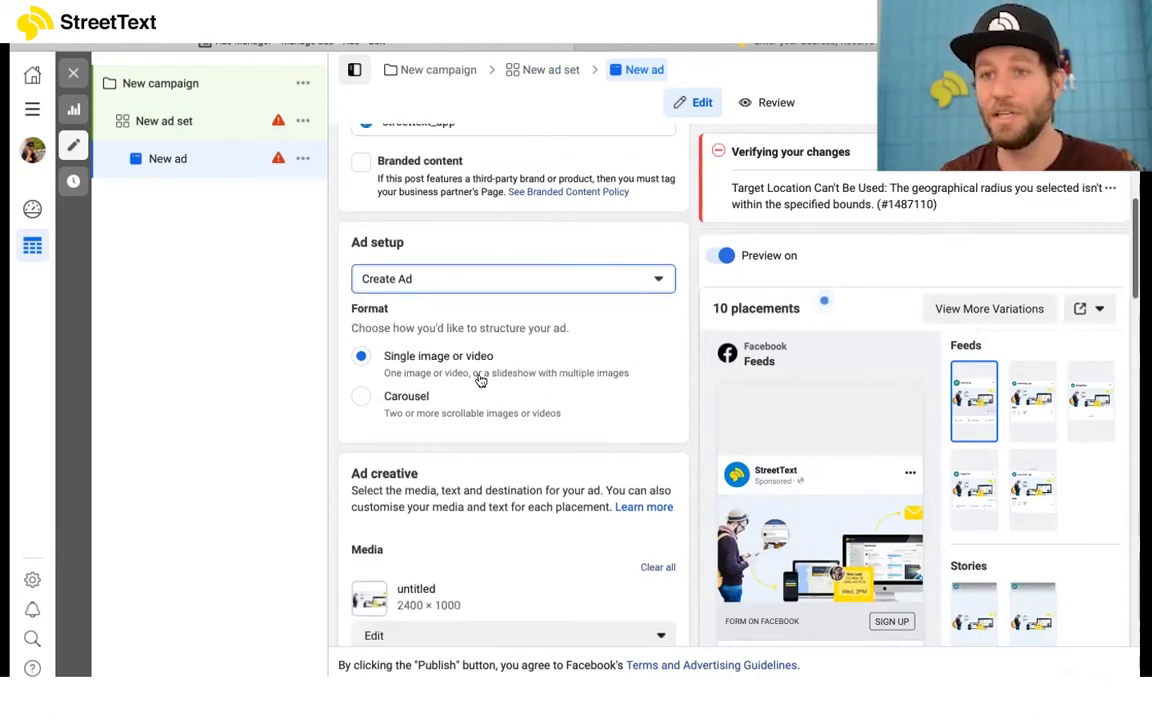
{"action": "scroll", "coordinate": [480, 380], "scroll_direction": "down", "scroll_amount": 2}
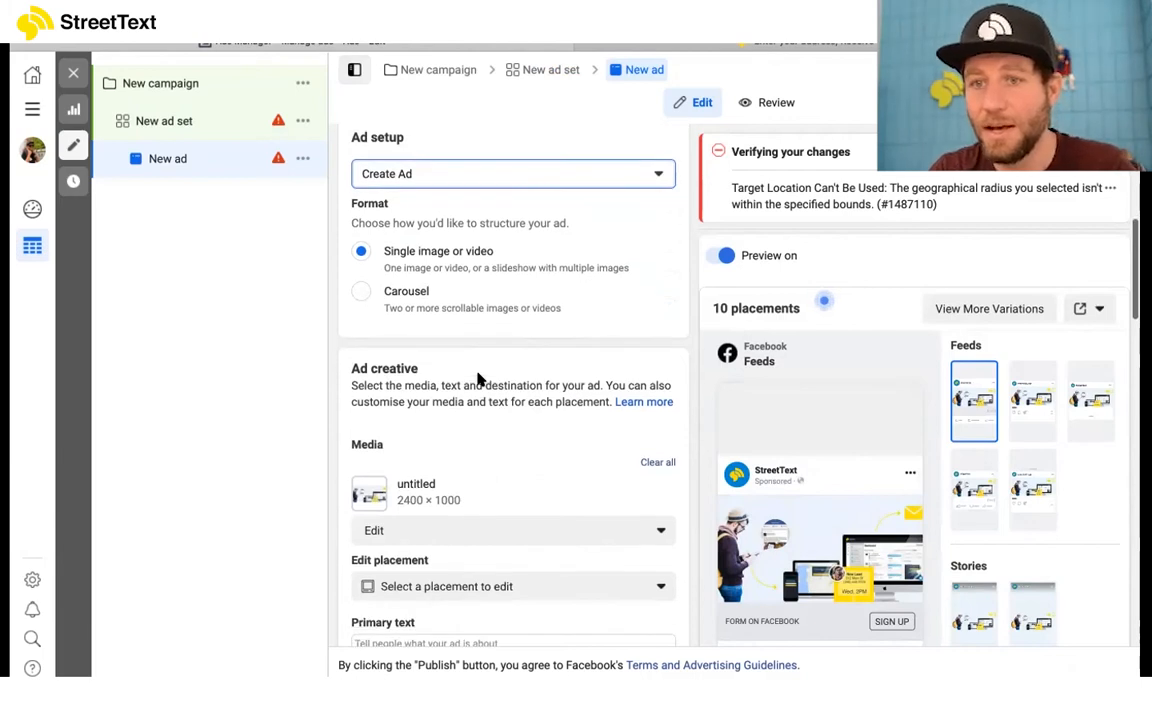
{"action": "scroll", "coordinate": [478, 380], "scroll_direction": "down", "scroll_amount": 3}
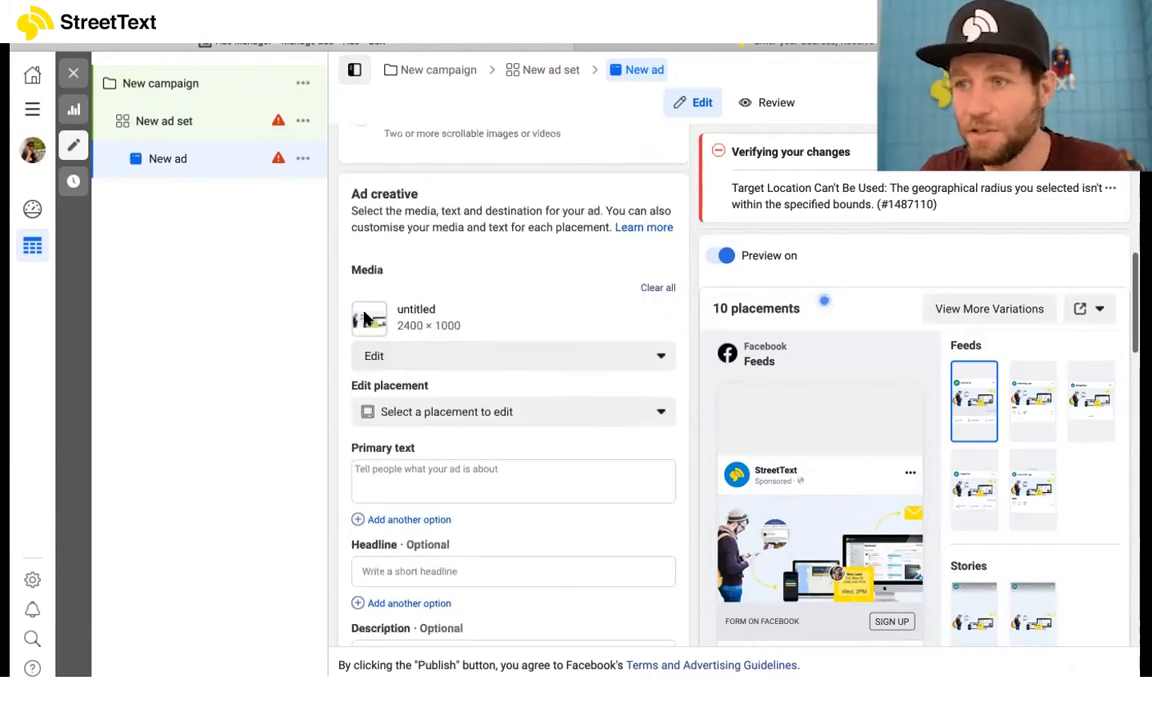
{"action": "left_click", "coordinate": [393, 358]}
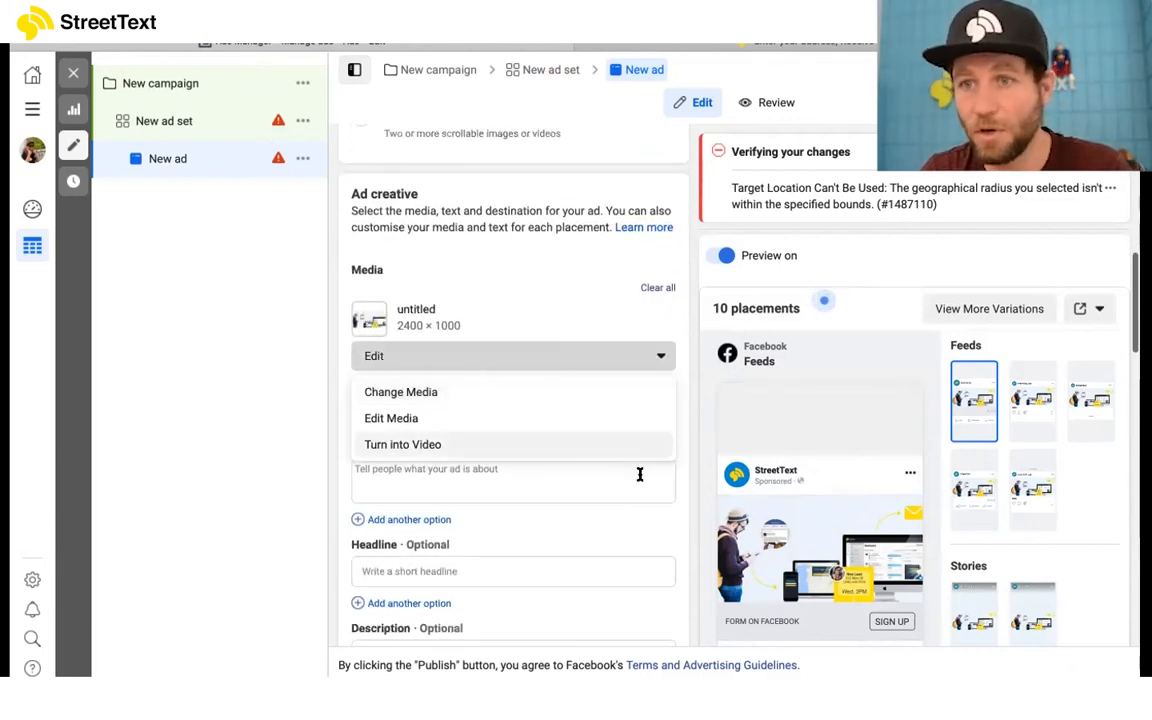
{"action": "left_click", "coordinate": [473, 398]}
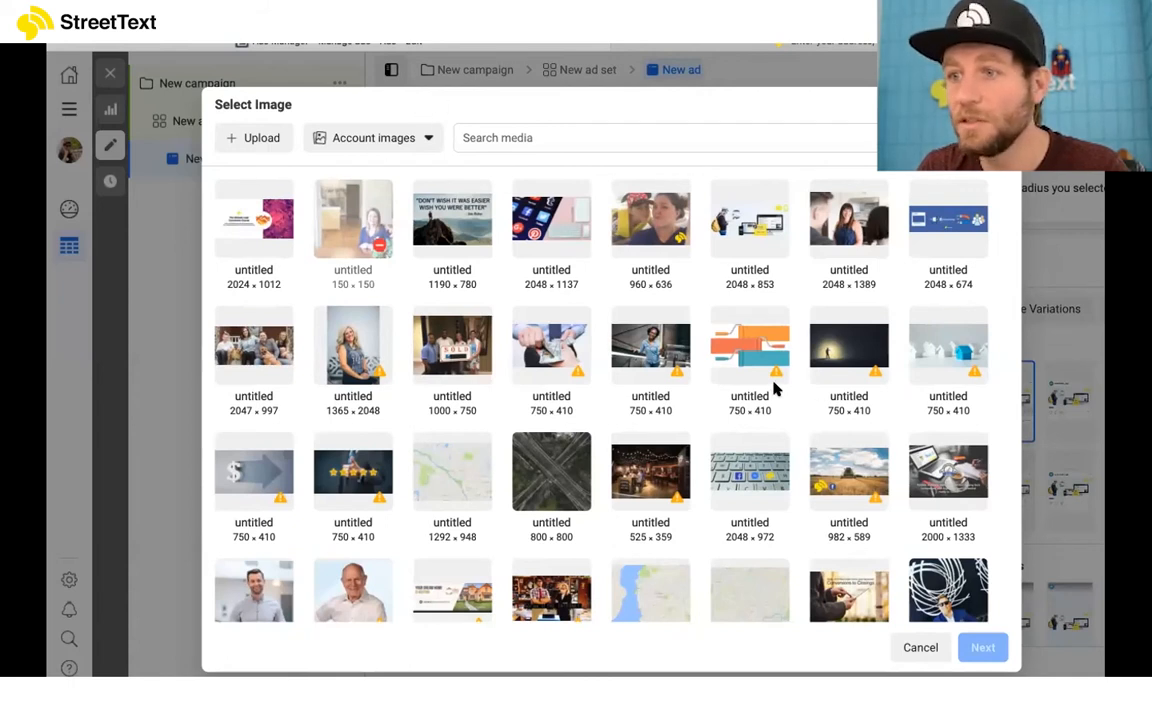
{"action": "left_click", "coordinate": [677, 375]}
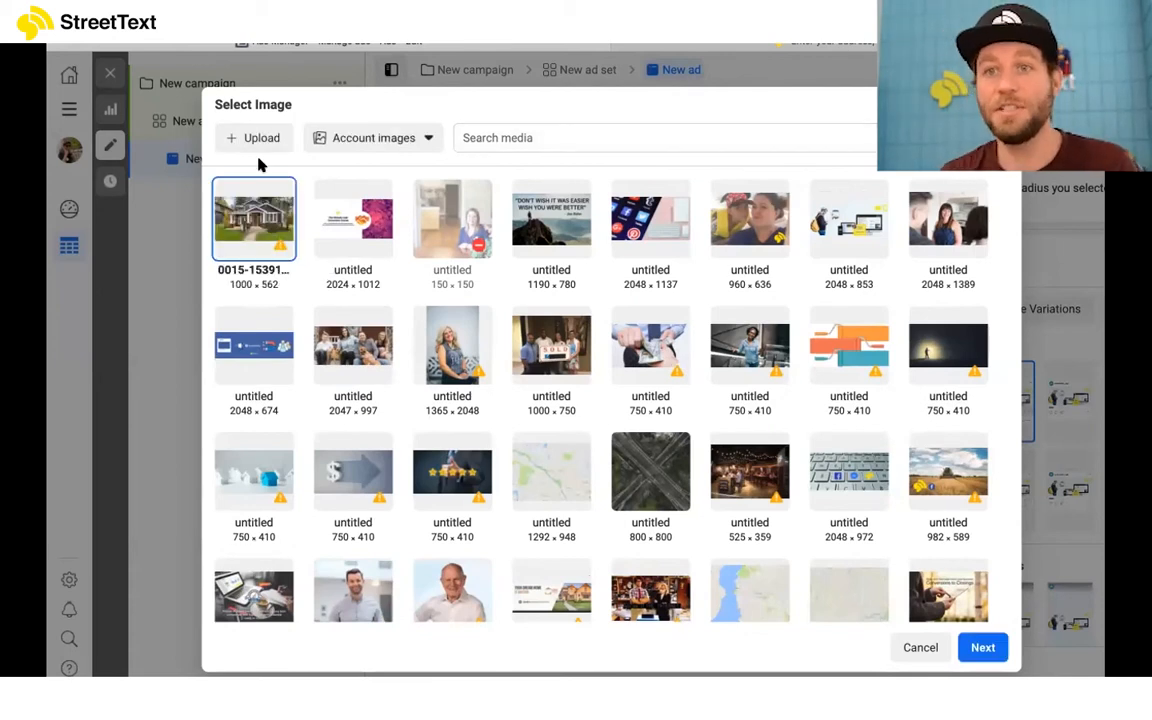
{"action": "left_click", "coordinate": [983, 647]}
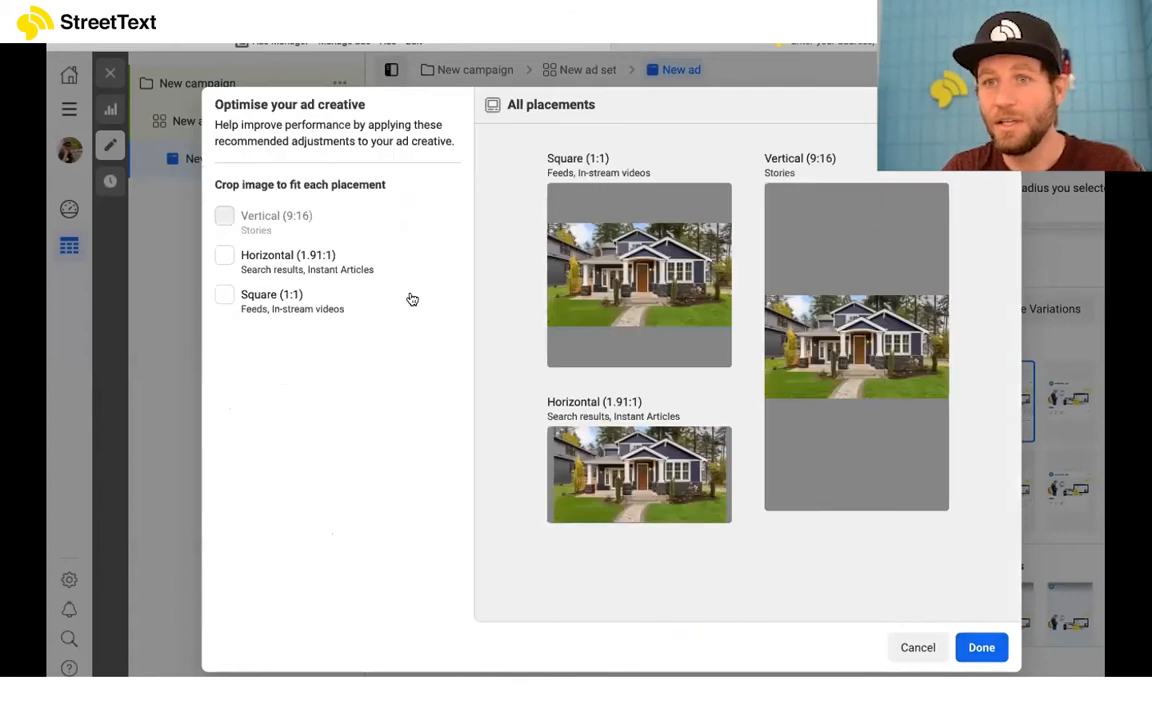
Step: Crop the house photo to fit the Square (1:1) and Horizontal (1.91:1) placements
{"action": "left_click", "coordinate": [245, 296]}
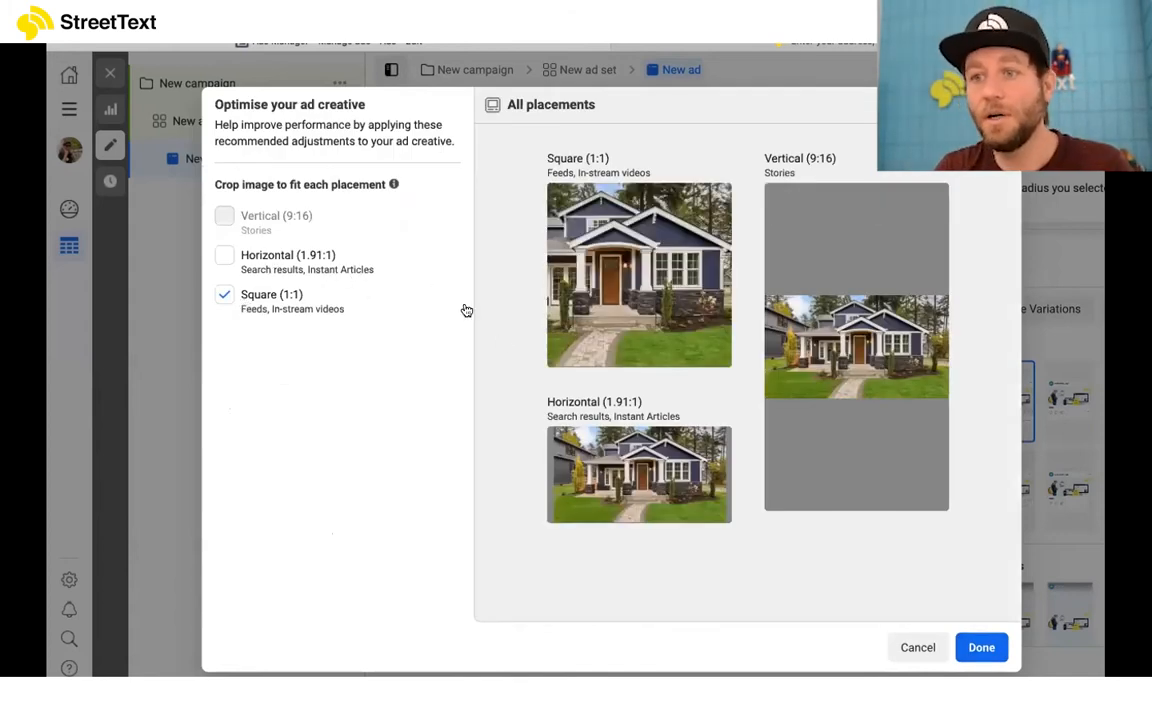
{"action": "left_click", "coordinate": [243, 262]}
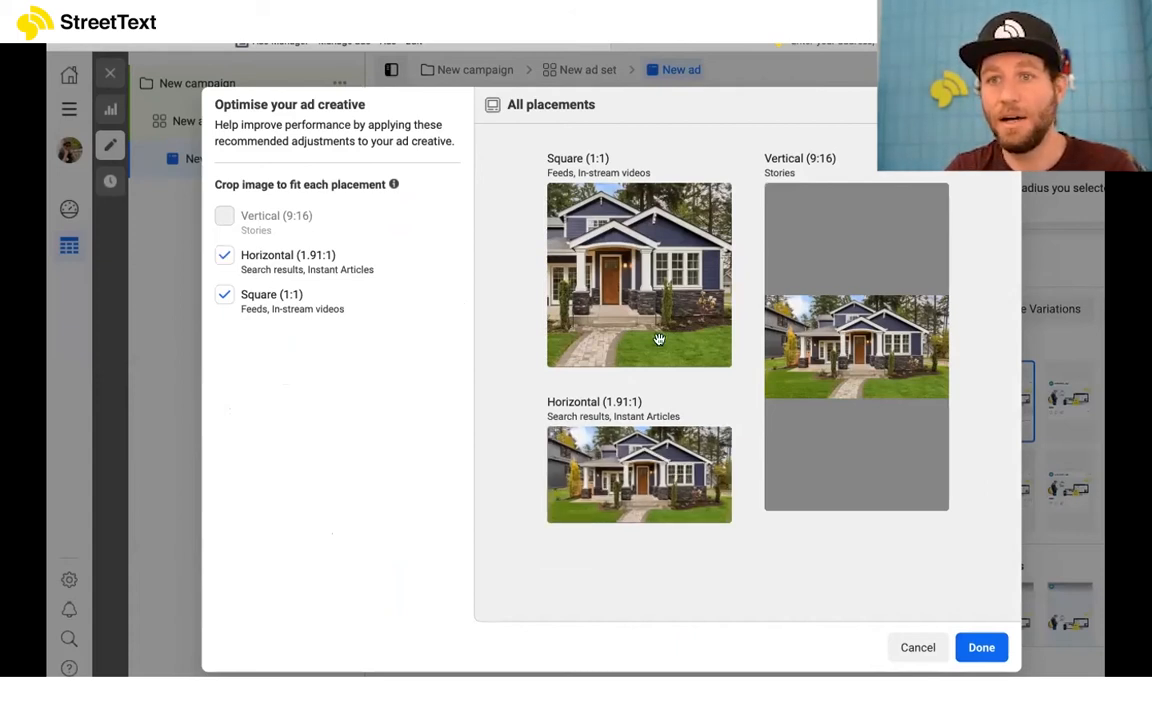
{"action": "left_click", "coordinate": [981, 648]}
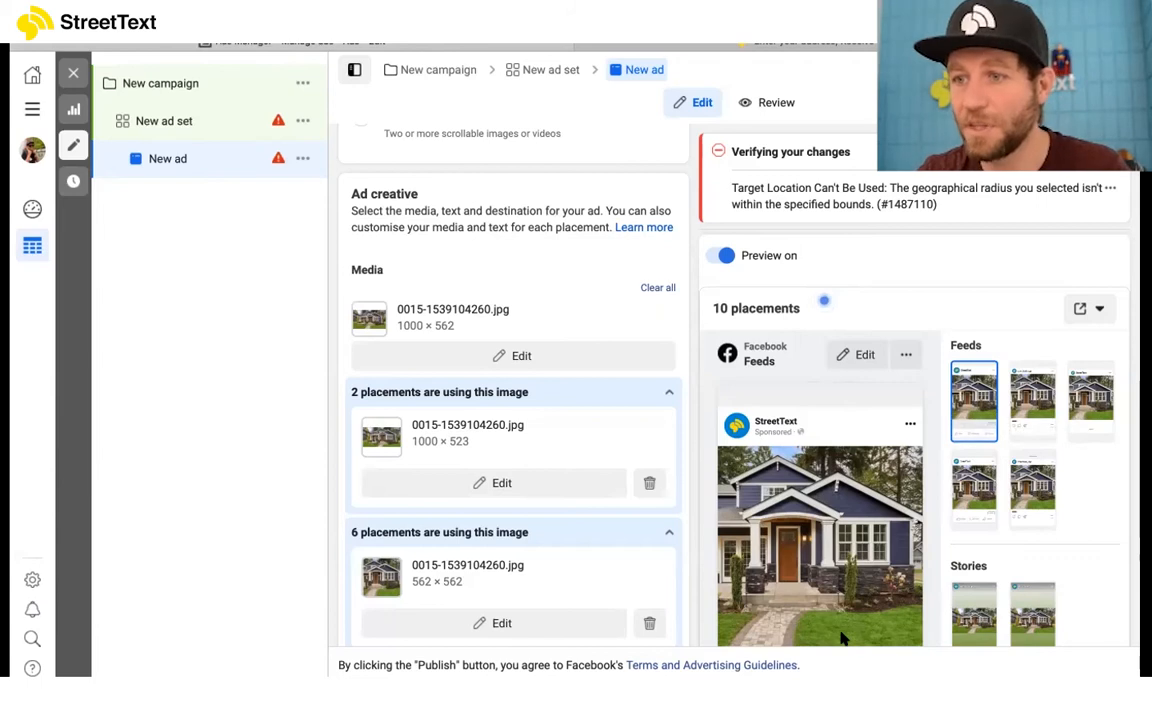
Step: Review the images used for each placement, the ad format and the primary text, headline and description fields
{"action": "scroll", "coordinate": [593, 450], "scroll_direction": "down", "scroll_amount": 1}
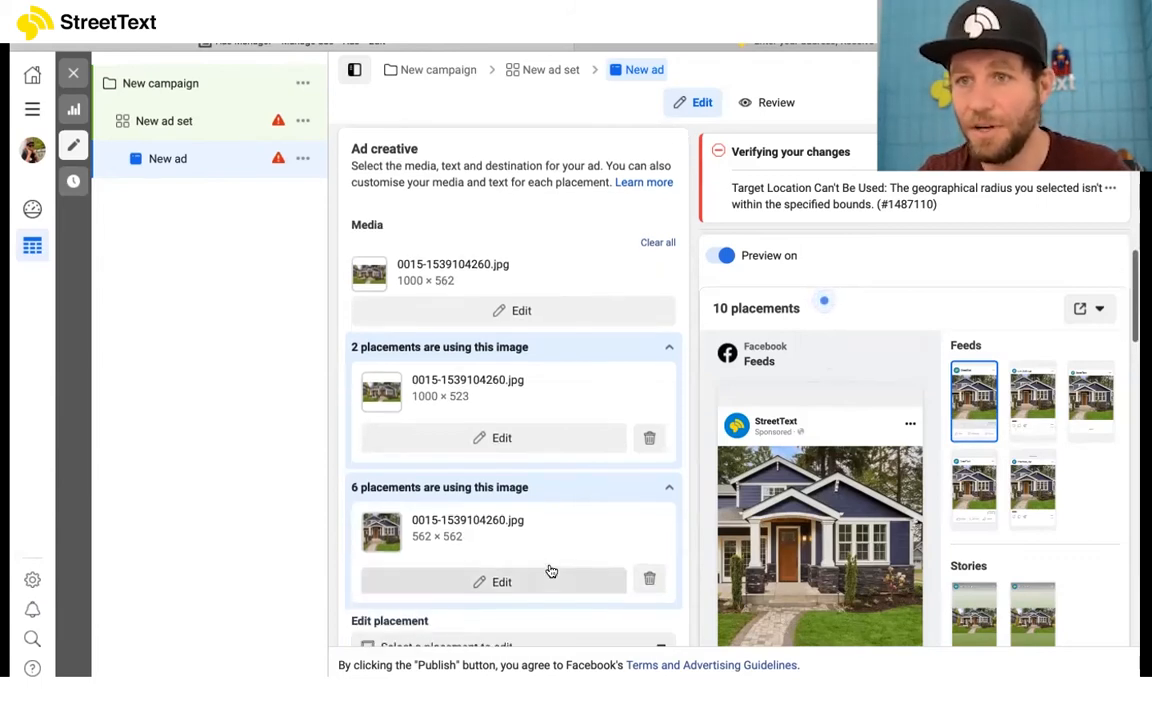
{"action": "scroll", "coordinate": [548, 571], "scroll_direction": "up", "scroll_amount": 4}
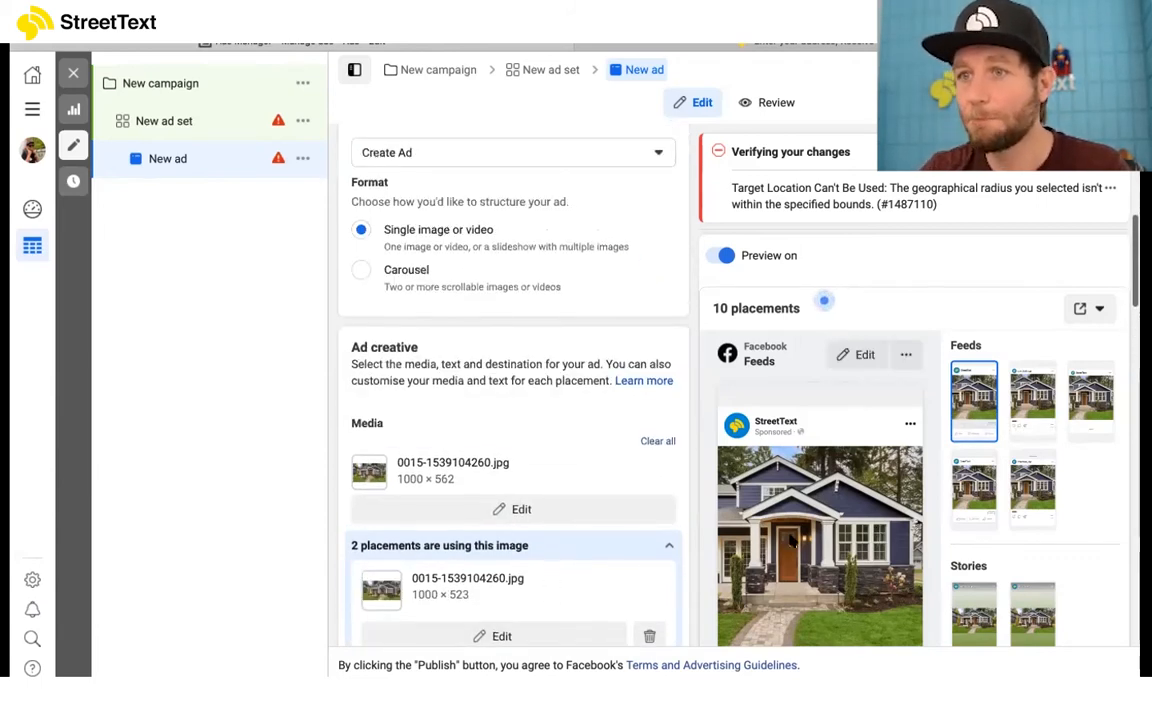
{"action": "scroll", "coordinate": [494, 496], "scroll_direction": "up", "scroll_amount": 1}
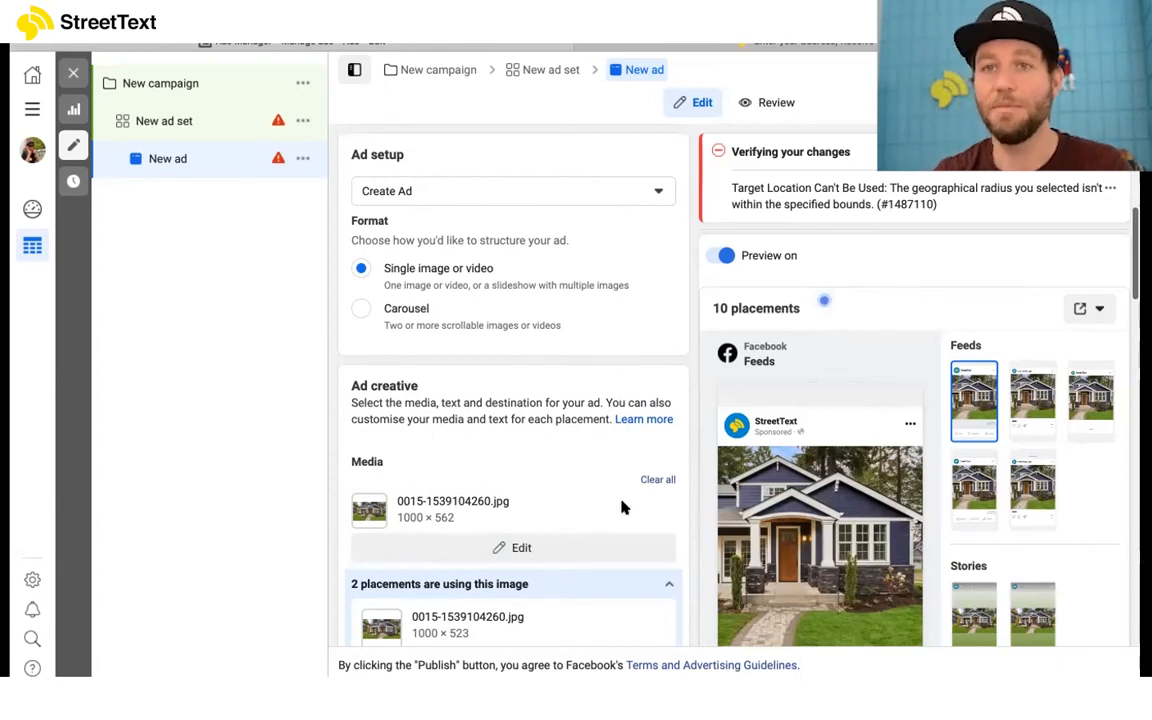
{"action": "scroll", "coordinate": [604, 487], "scroll_direction": "down", "scroll_amount": 5}
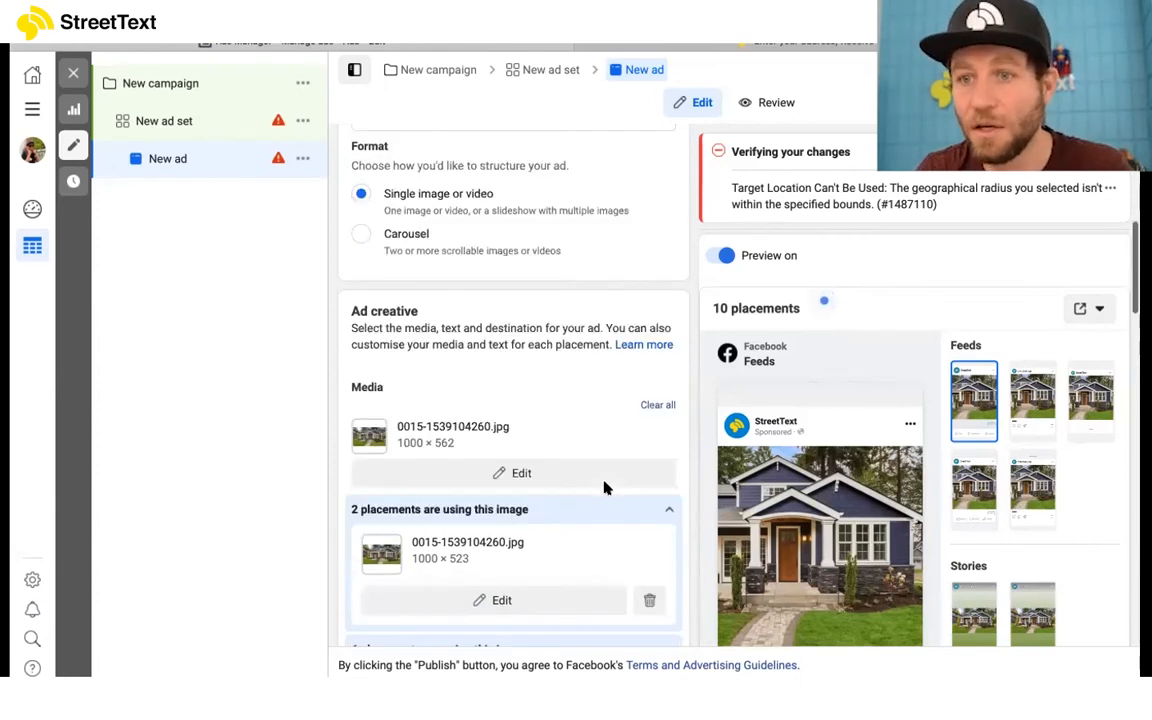
{"action": "scroll", "coordinate": [604, 487], "scroll_direction": "up", "scroll_amount": 4}
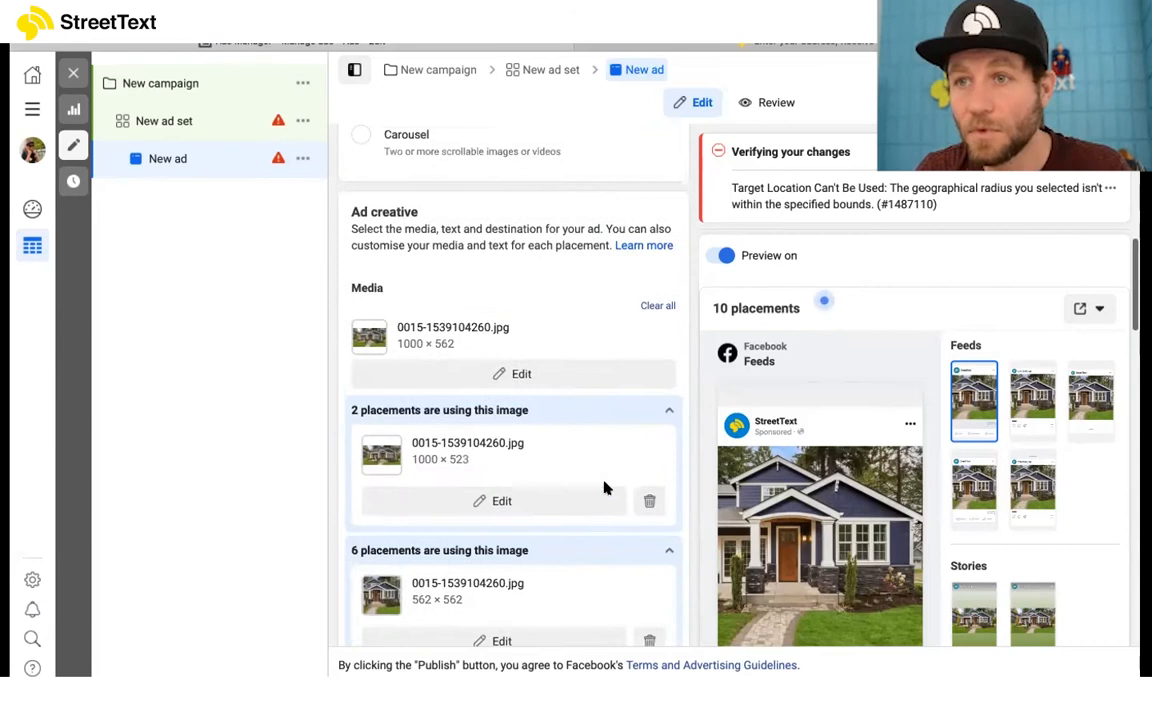
{"action": "scroll", "coordinate": [604, 487], "scroll_direction": "down", "scroll_amount": 4}
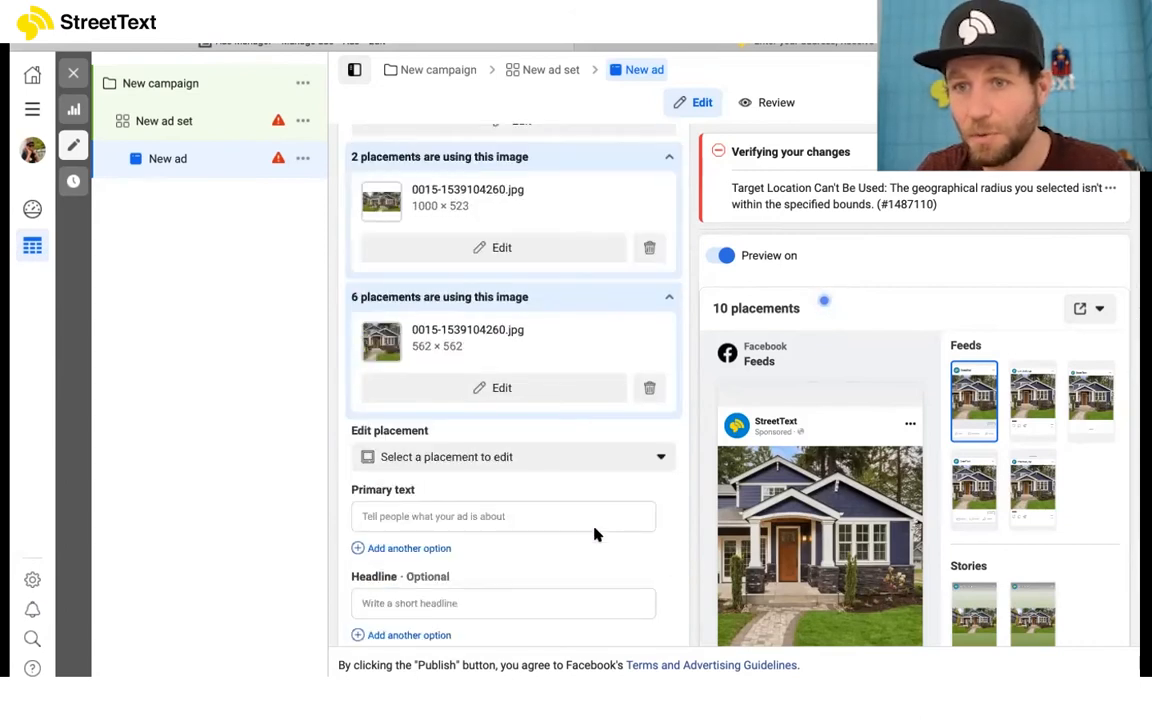
{"action": "scroll", "coordinate": [563, 470], "scroll_direction": "down", "scroll_amount": 1}
{"action": "left_click", "coordinate": [545, 453]}
{"action": "scroll", "coordinate": [548, 487], "scroll_direction": "down", "scroll_amount": 1}
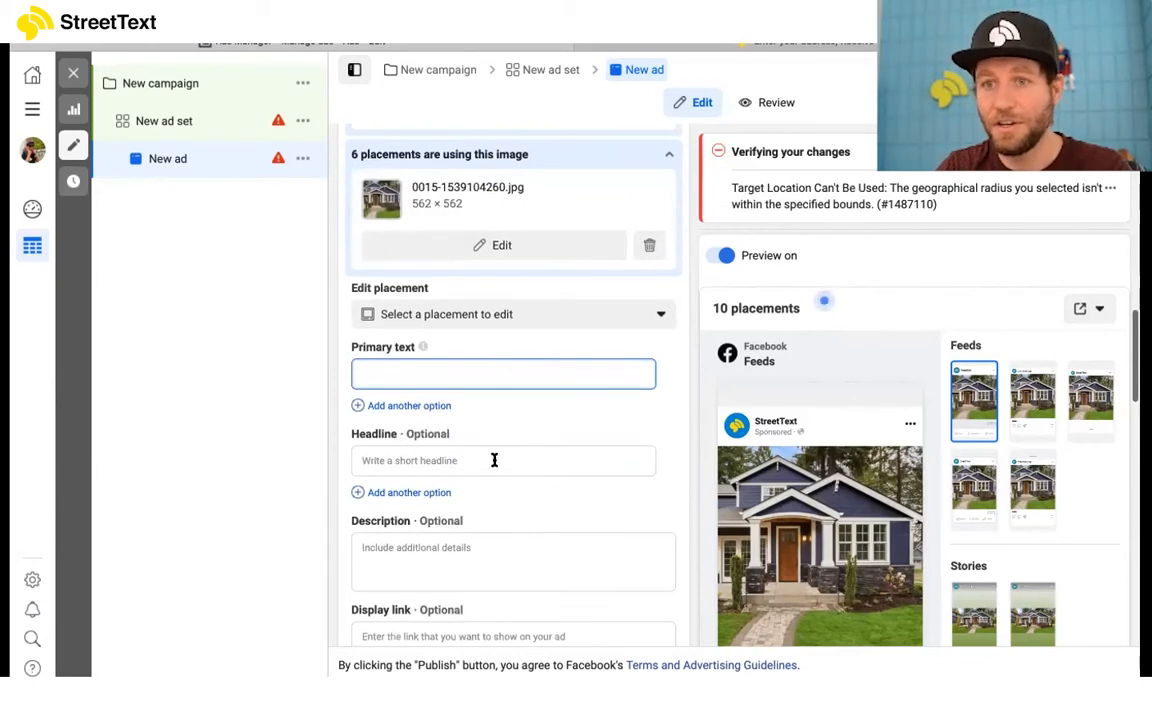
{"action": "left_click", "coordinate": [491, 462]}
{"action": "left_click", "coordinate": [470, 578]}
{"action": "left_click", "coordinate": [473, 482]}
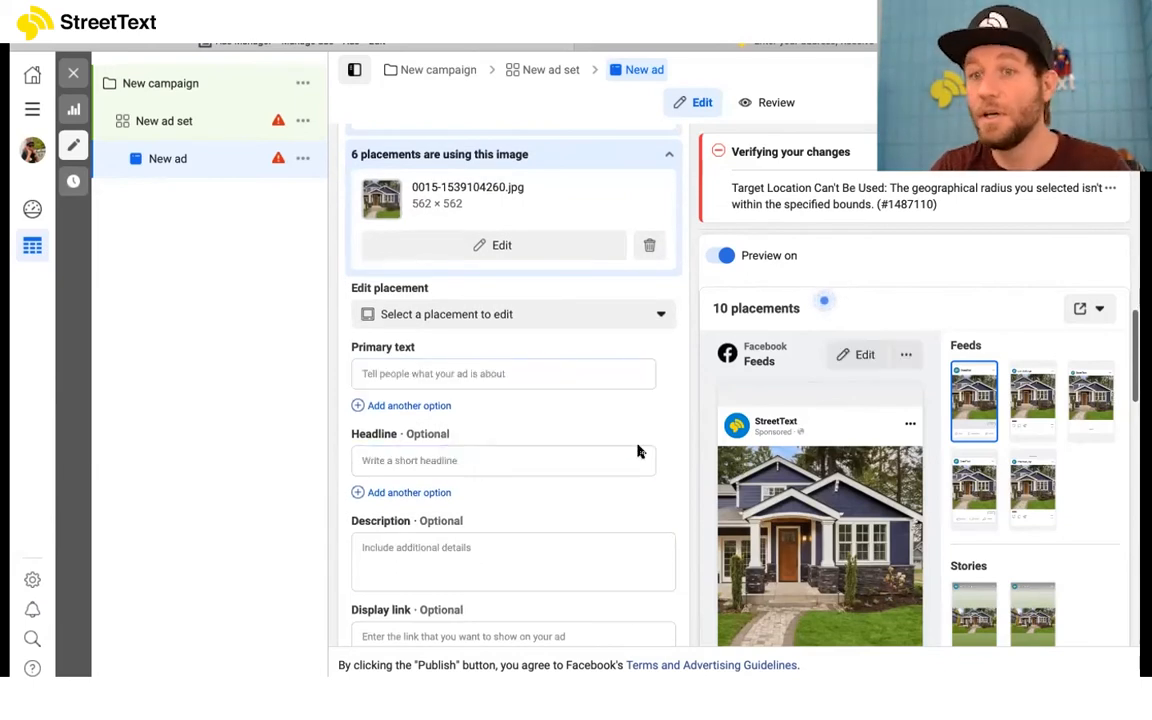
Step: Try "Find homes under" as the ad's headline and clear it again
{"action": "left_click", "coordinate": [568, 455]}
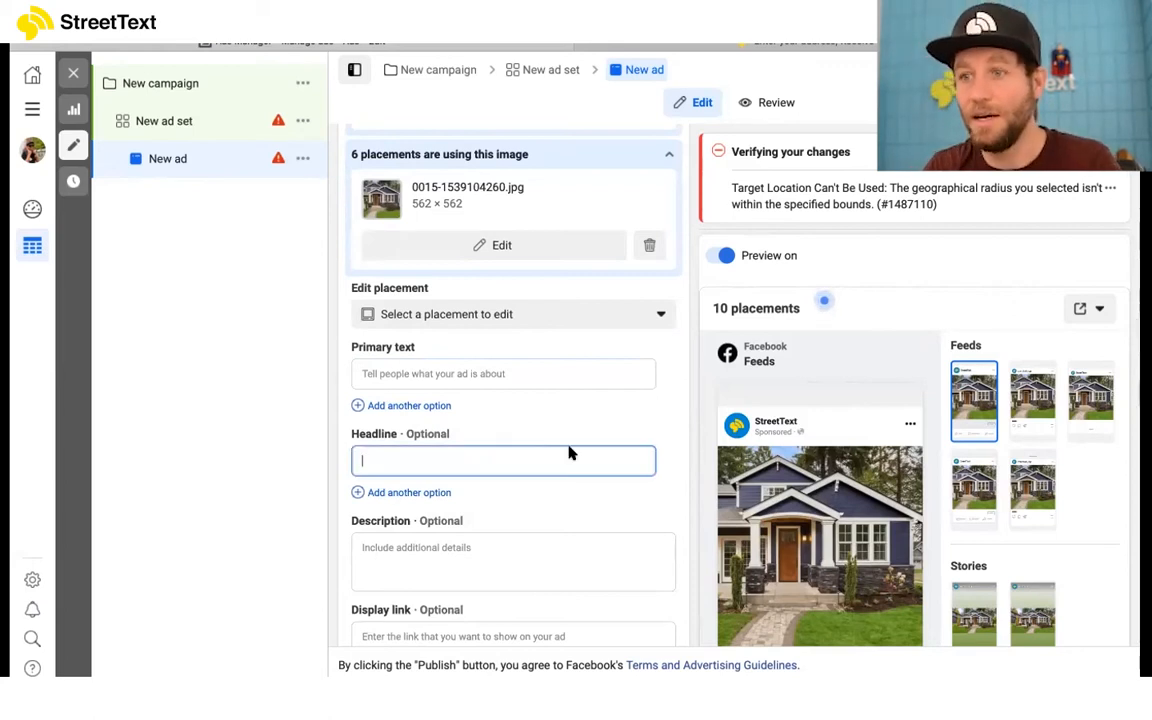
{"action": "scroll", "coordinate": [576, 450], "scroll_direction": "down", "scroll_amount": 2}
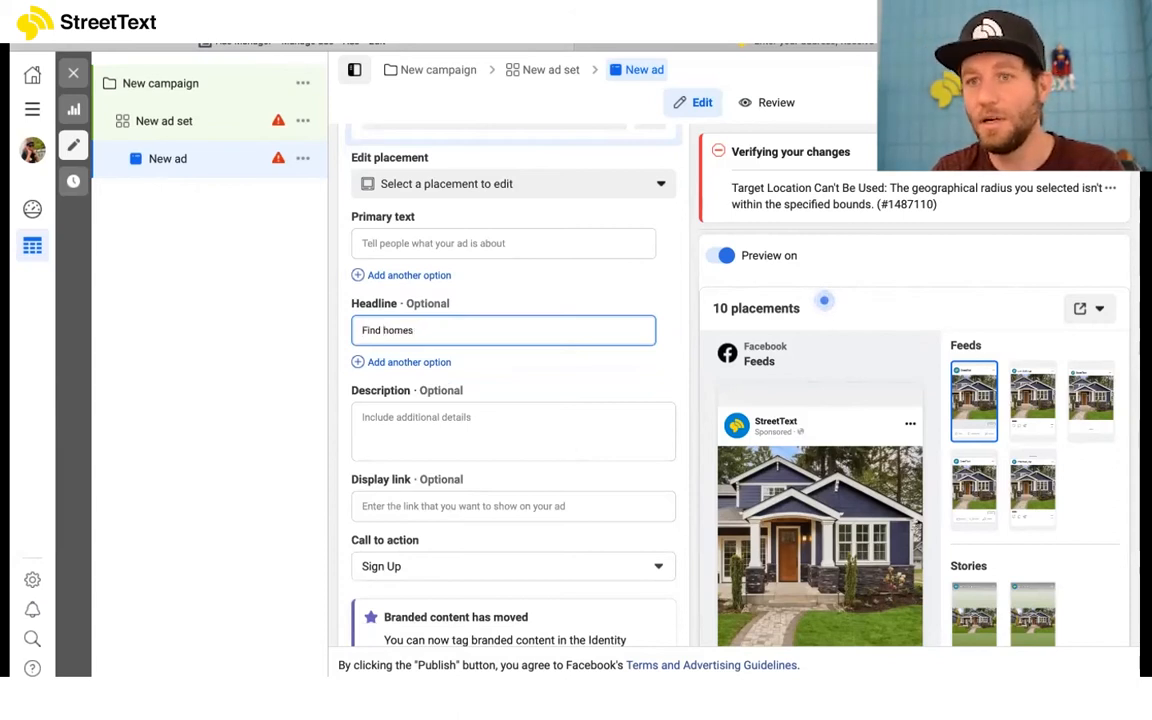
{"action": "type", "text": "under"}
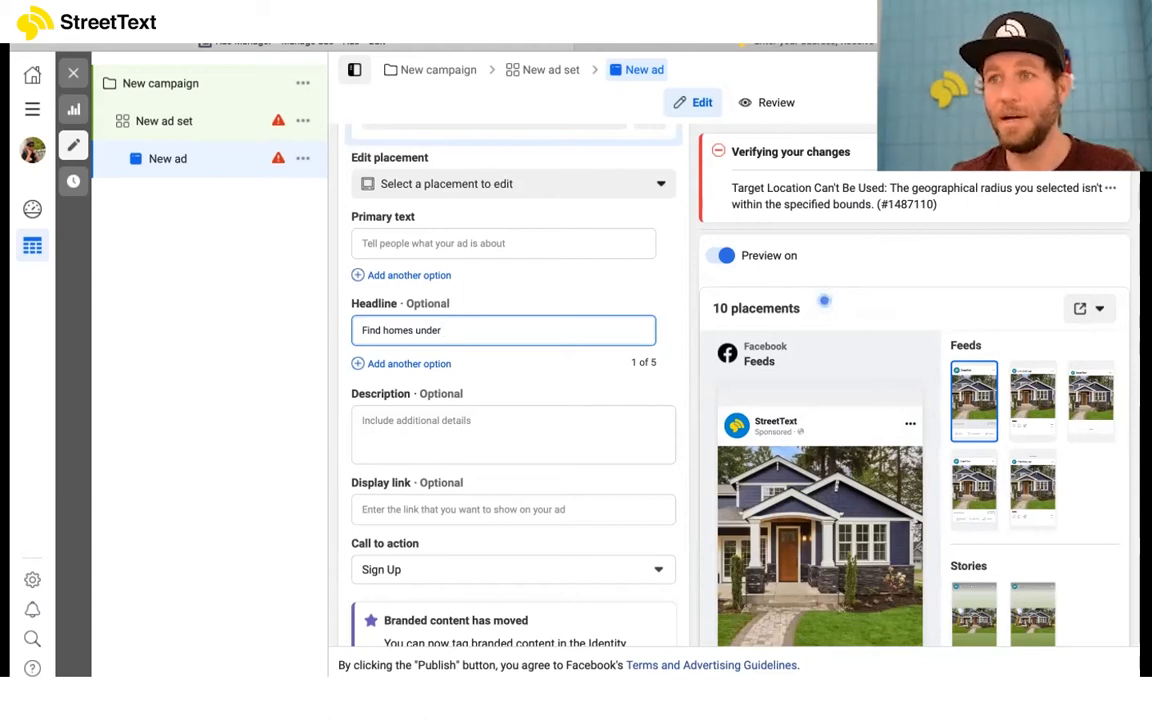
{"action": "triple_click", "coordinate": [521, 325]}
{"action": "key", "text": "BackSpace"}
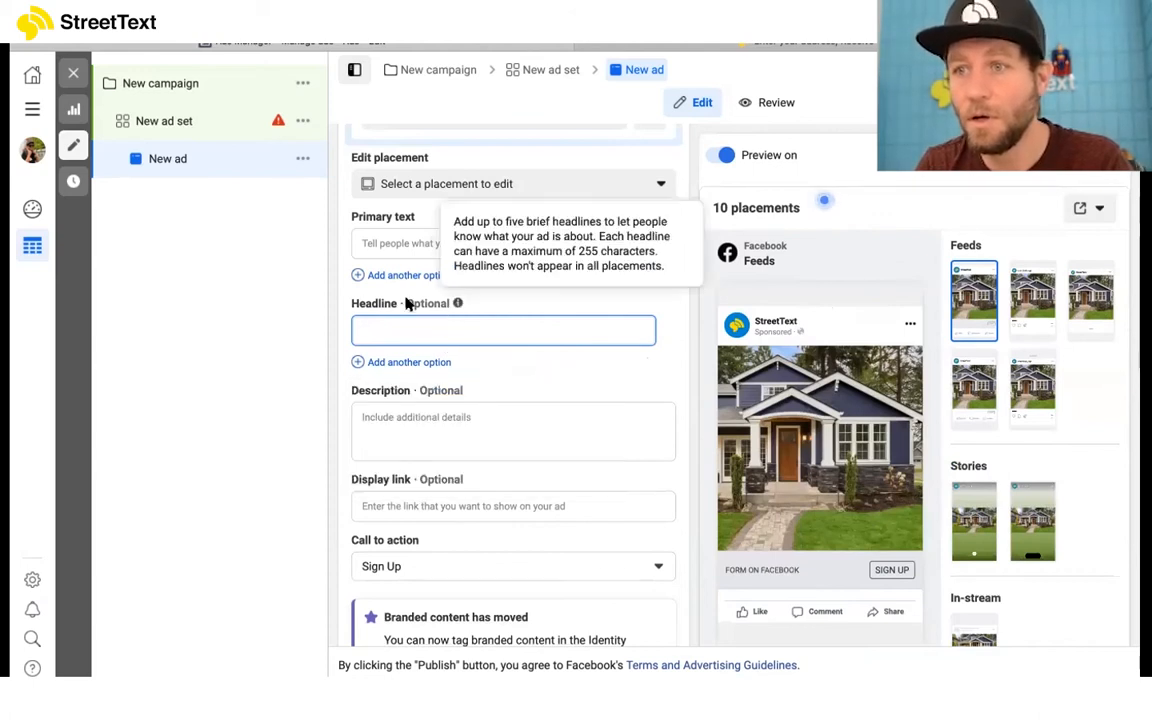
Step: Enter "Enter your details; Receive your home's value" as the ad's headline
{"action": "type", "text": "Enter"}
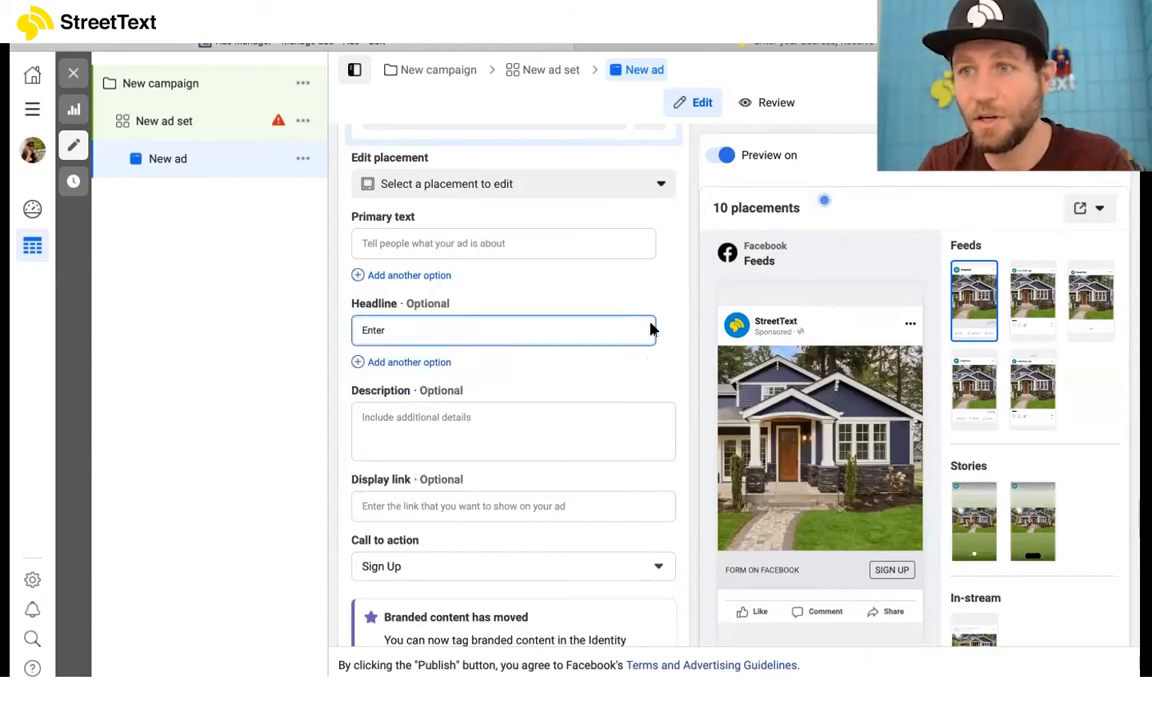
{"action": "type", "text": " your add"}
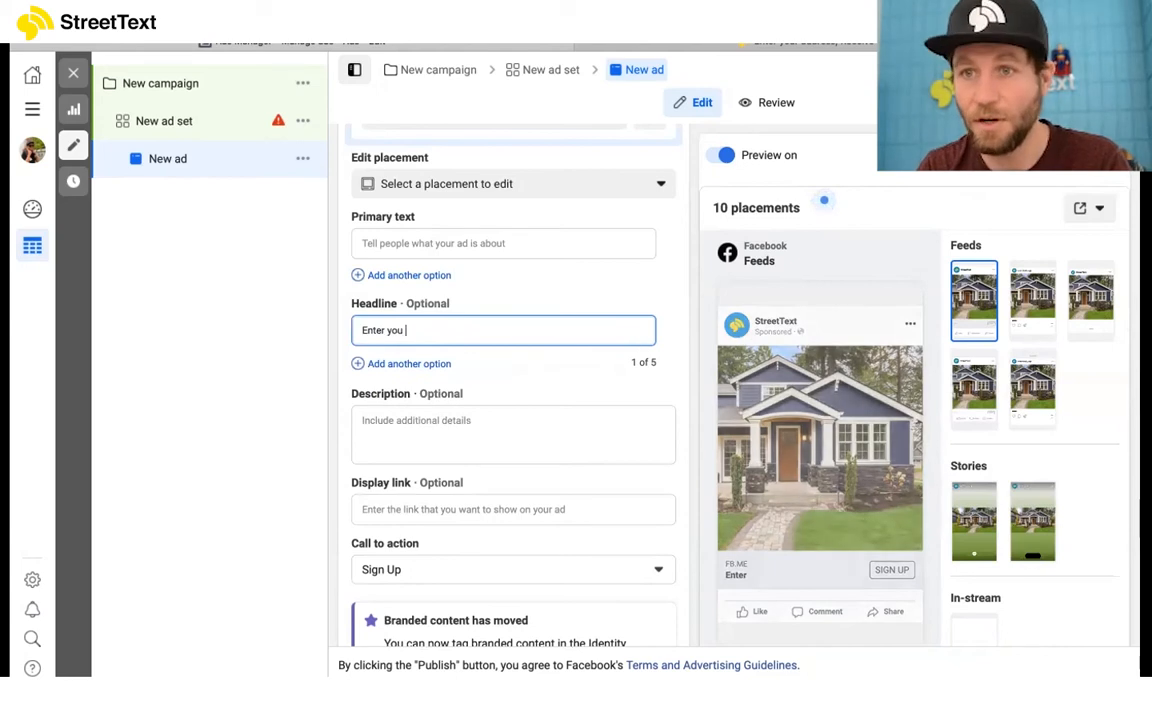
{"action": "key", "text": "BackSpace"}
{"action": "key", "text": "BackSpace"}
{"action": "key", "text": "BackSpace"}
{"action": "type", "text": "de"}
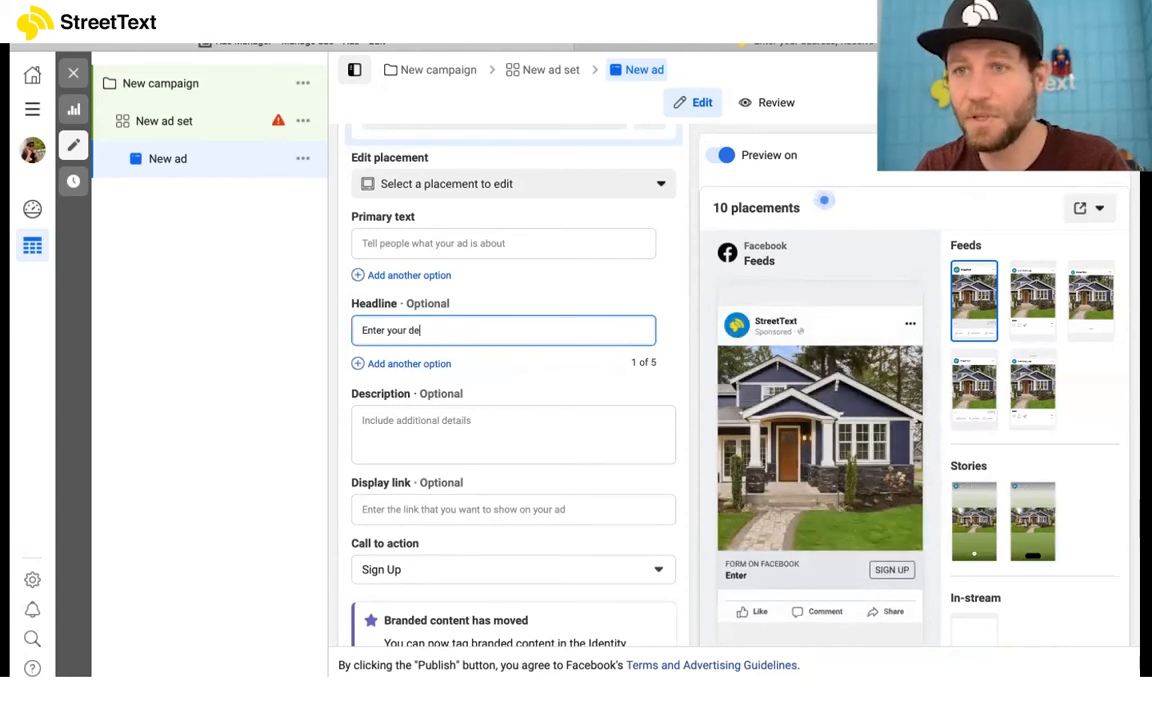
{"action": "type", "text": "tails: Recie"}
{"action": "key", "text": "BackSpace"}
{"action": "key", "text": "BackSpace"}
{"action": "type", "text": "eive your home's value"}
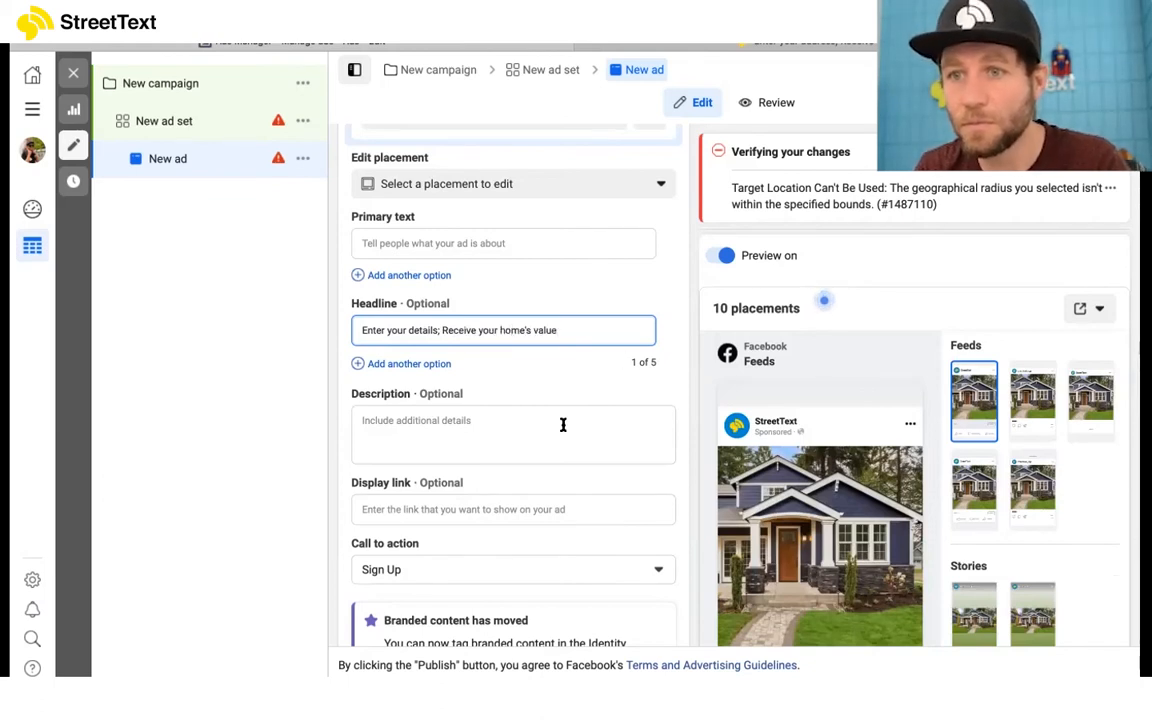
Step: Enter "Find your homes value in today's market" as the ad's description
{"action": "left_click", "coordinate": [563, 425]}
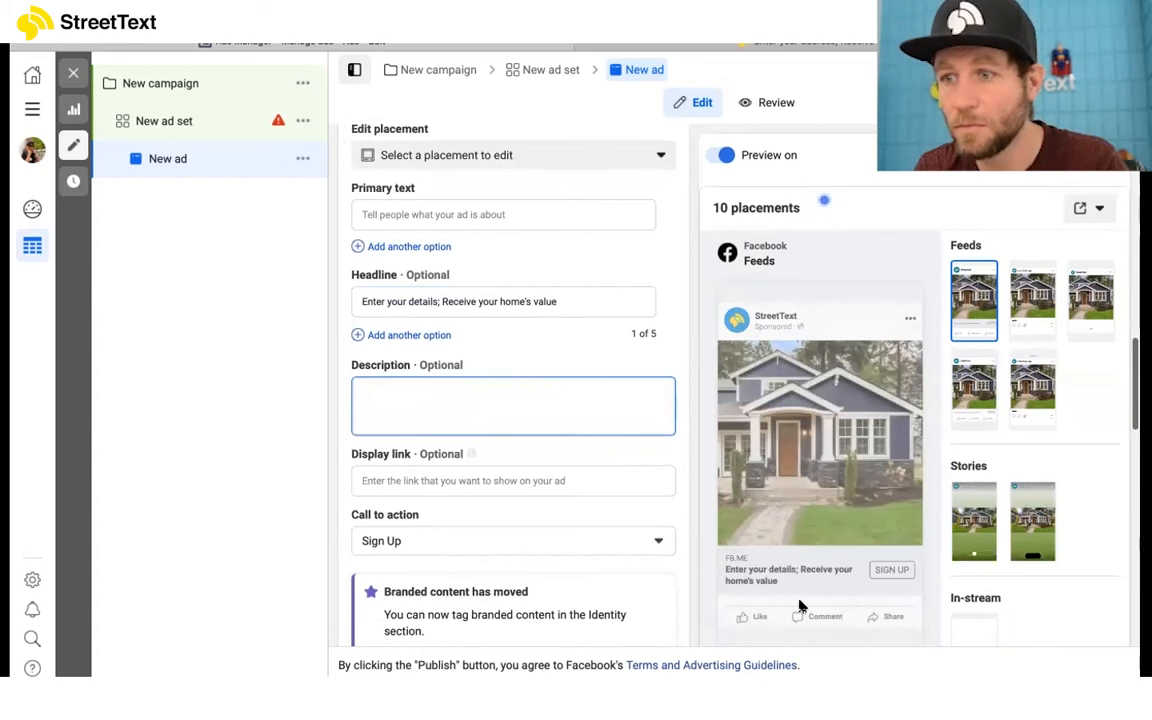
{"action": "scroll", "coordinate": [745, 583], "scroll_direction": "down", "scroll_amount": 3}
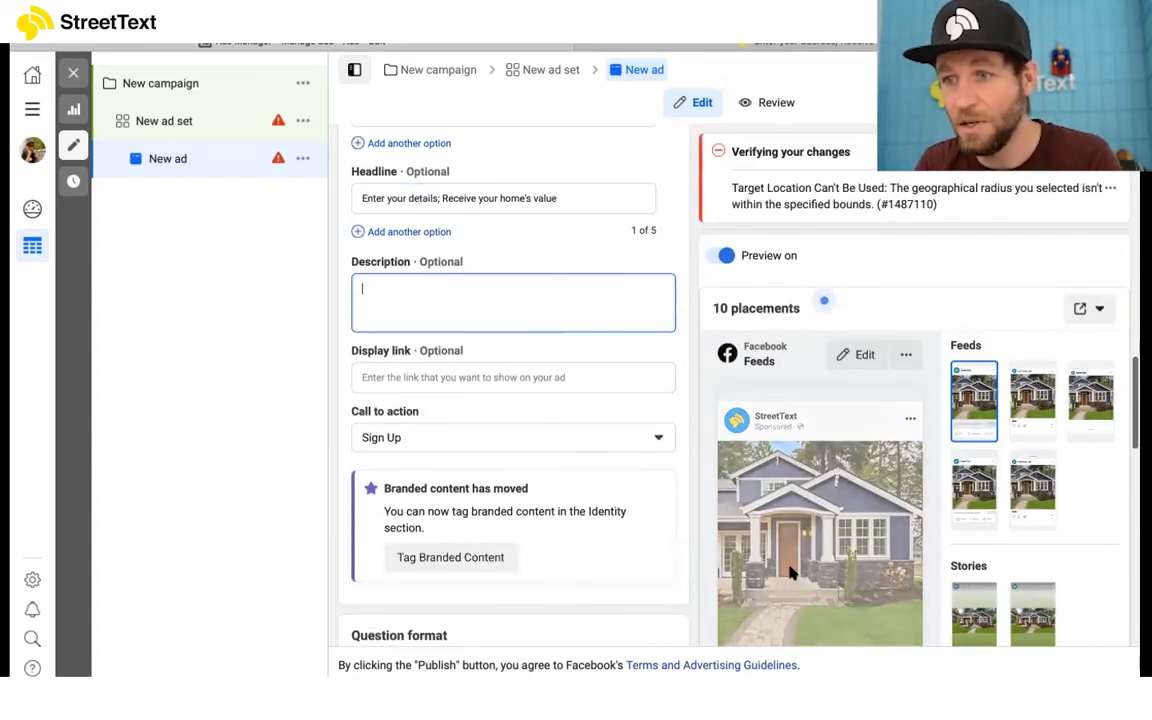
{"action": "type", "text": "Find "}
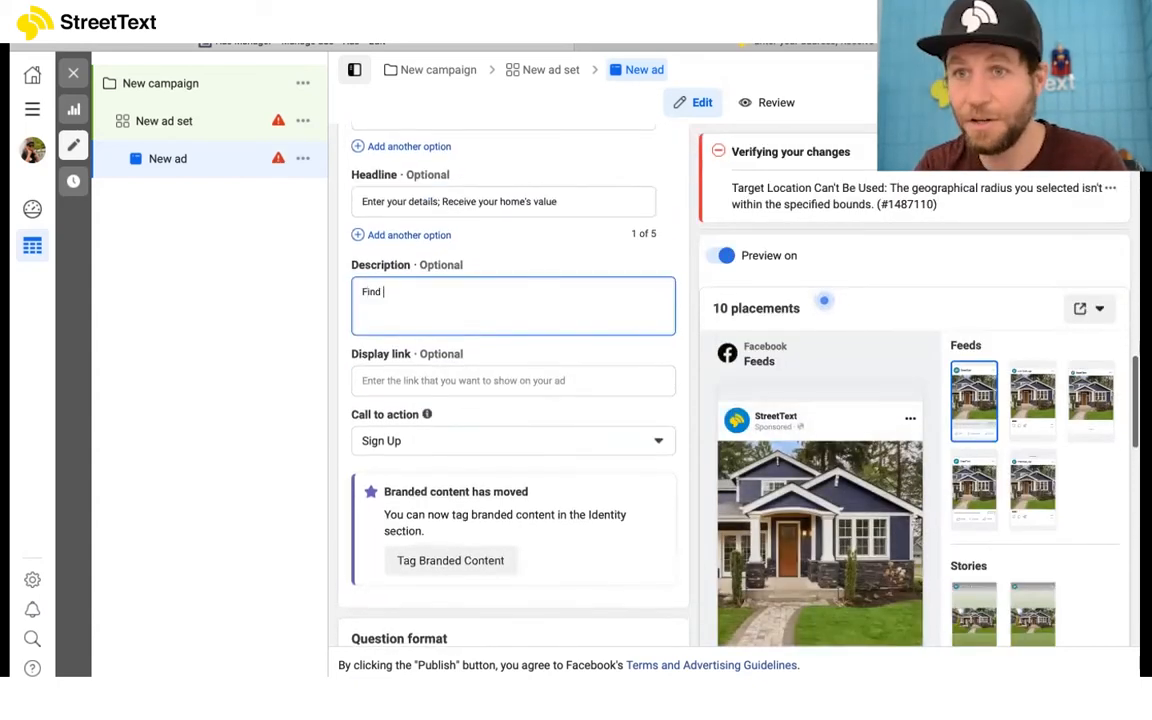
{"action": "type", "text": "your homes value in today's market"}
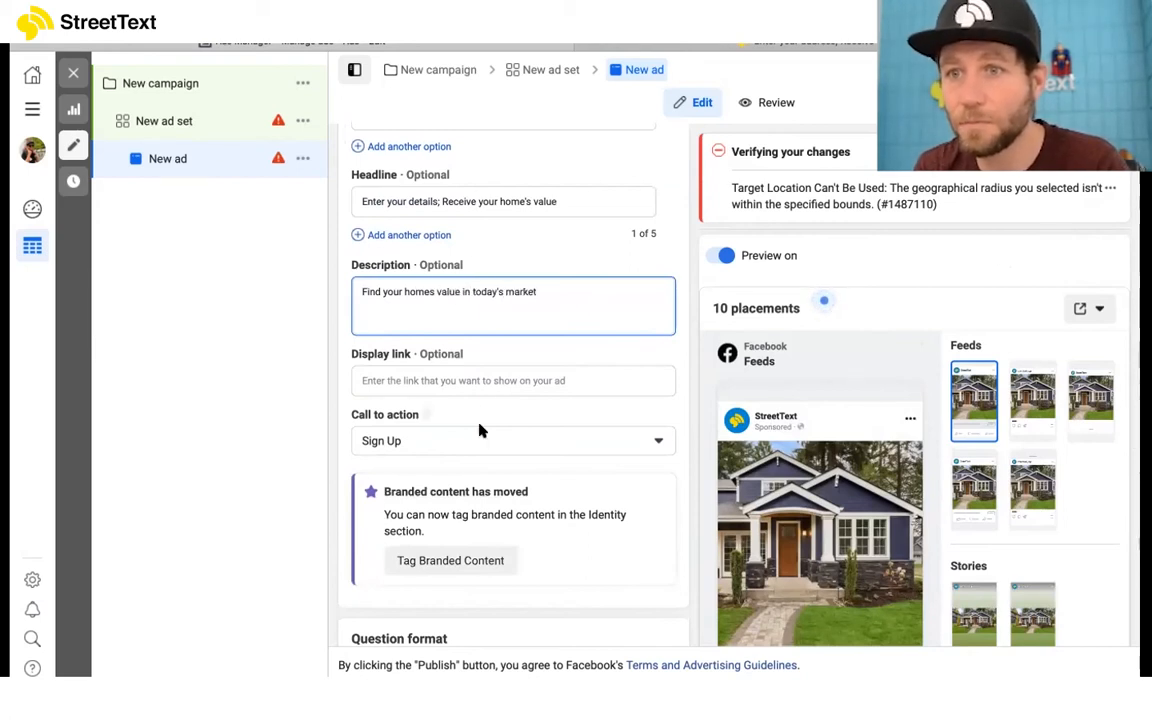
Step: Copy the headline "Enter your details; Receive your home's value" into the ad's primary text
{"action": "scroll", "coordinate": [497, 240], "scroll_direction": "up", "scroll_amount": 2}
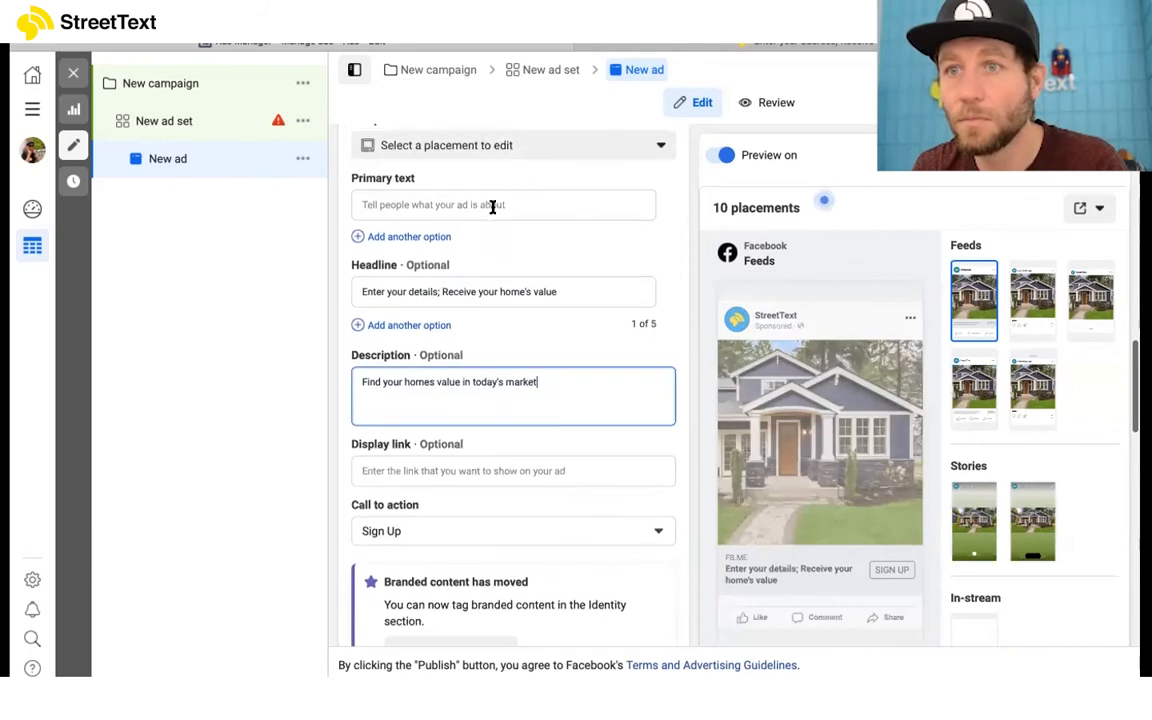
{"action": "left_click", "coordinate": [491, 206]}
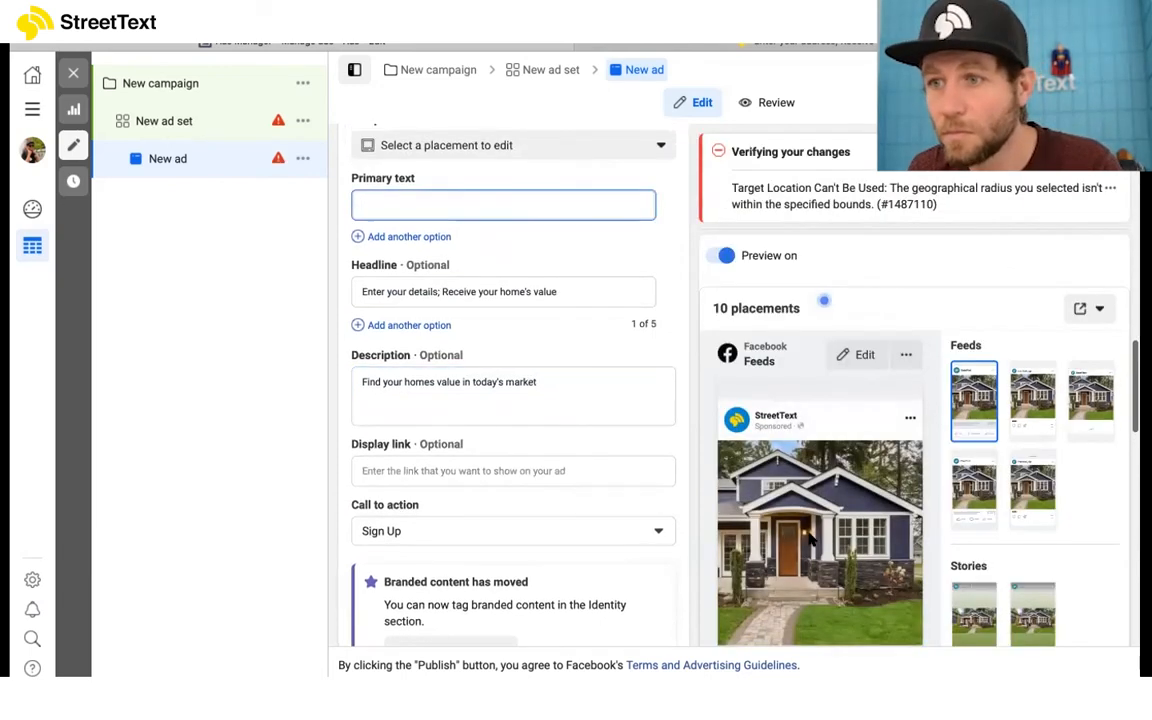
{"action": "scroll", "coordinate": [760, 500], "scroll_direction": "down", "scroll_amount": 3}
{"action": "scroll", "coordinate": [810, 538], "scroll_direction": "up", "scroll_amount": 1}
{"action": "scroll", "coordinate": [1062, 509], "scroll_direction": "down", "scroll_amount": 1}
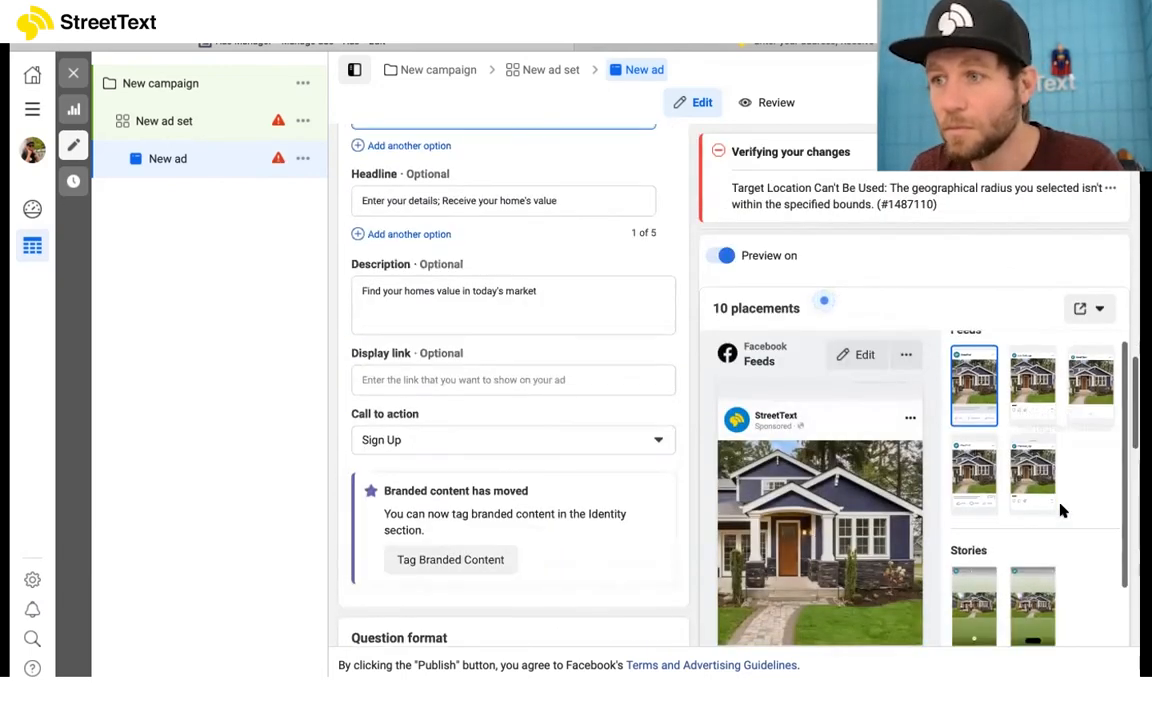
{"action": "scroll", "coordinate": [573, 407], "scroll_direction": "up", "scroll_amount": 3}
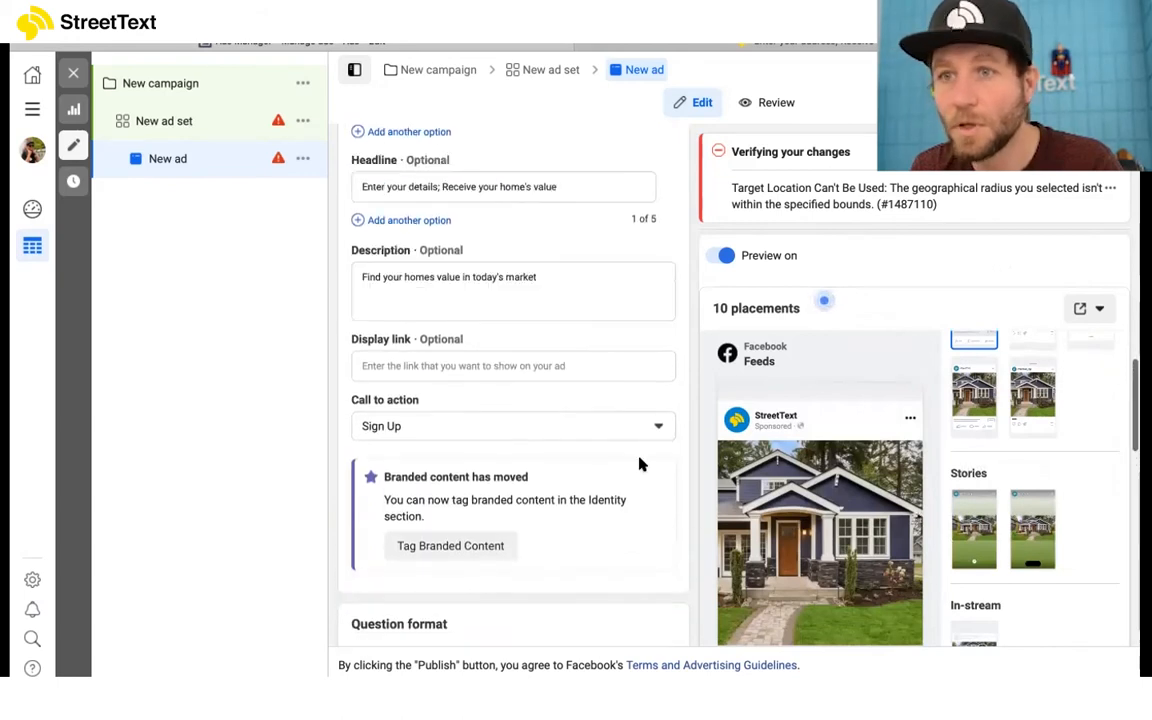
{"action": "triple_click", "coordinate": [538, 303]}
{"action": "key", "text": "ctrl+c"}
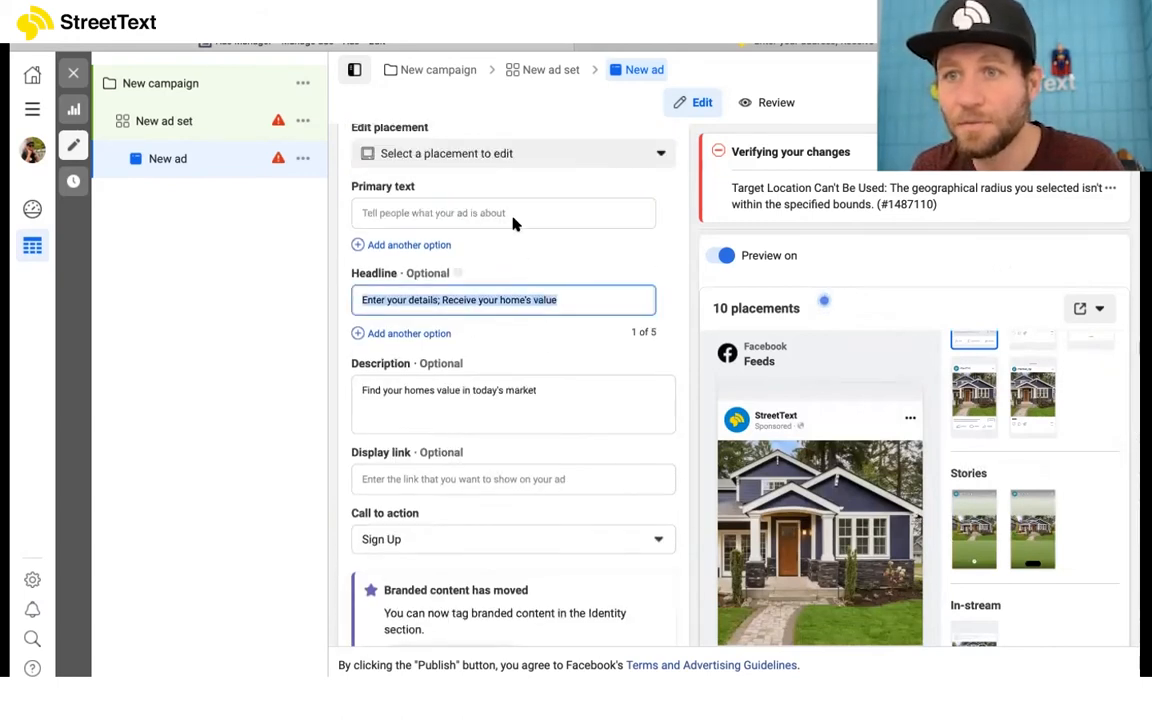
{"action": "left_click", "coordinate": [510, 204]}
{"action": "left_click", "coordinate": [504, 212]}
{"action": "key", "text": "ctrl+v"}
{"action": "left_click", "coordinate": [345, 432]}
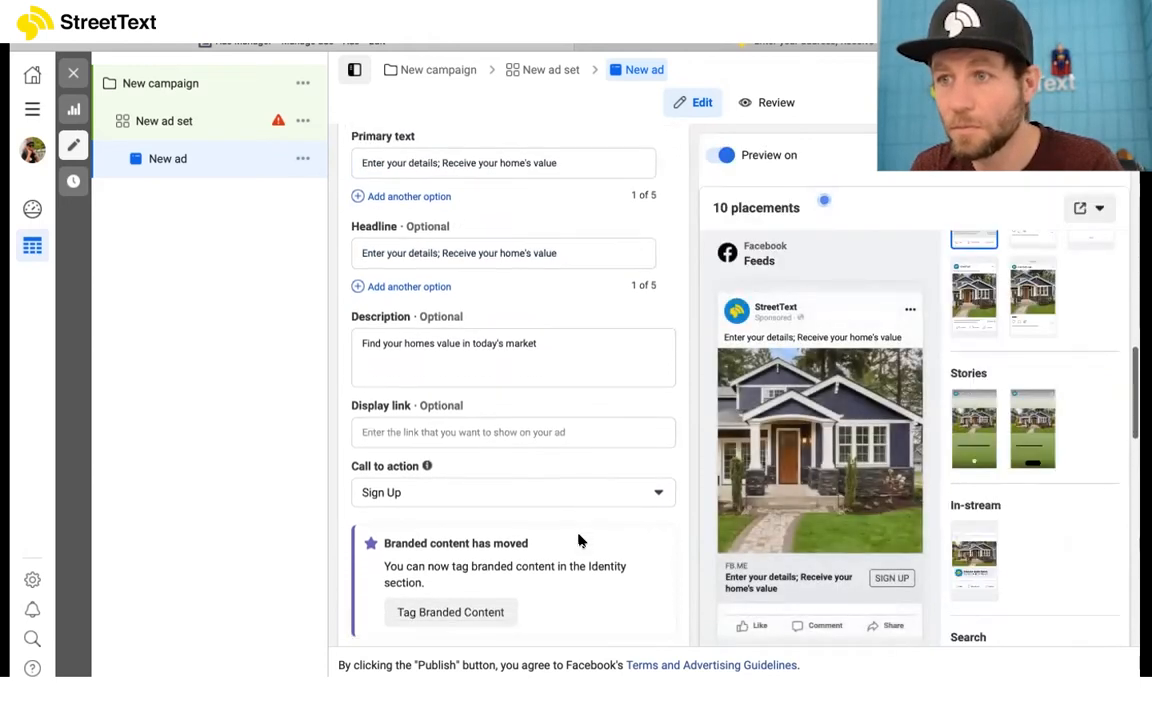
{"action": "scroll", "coordinate": [537, 392], "scroll_direction": "down", "scroll_amount": 1}
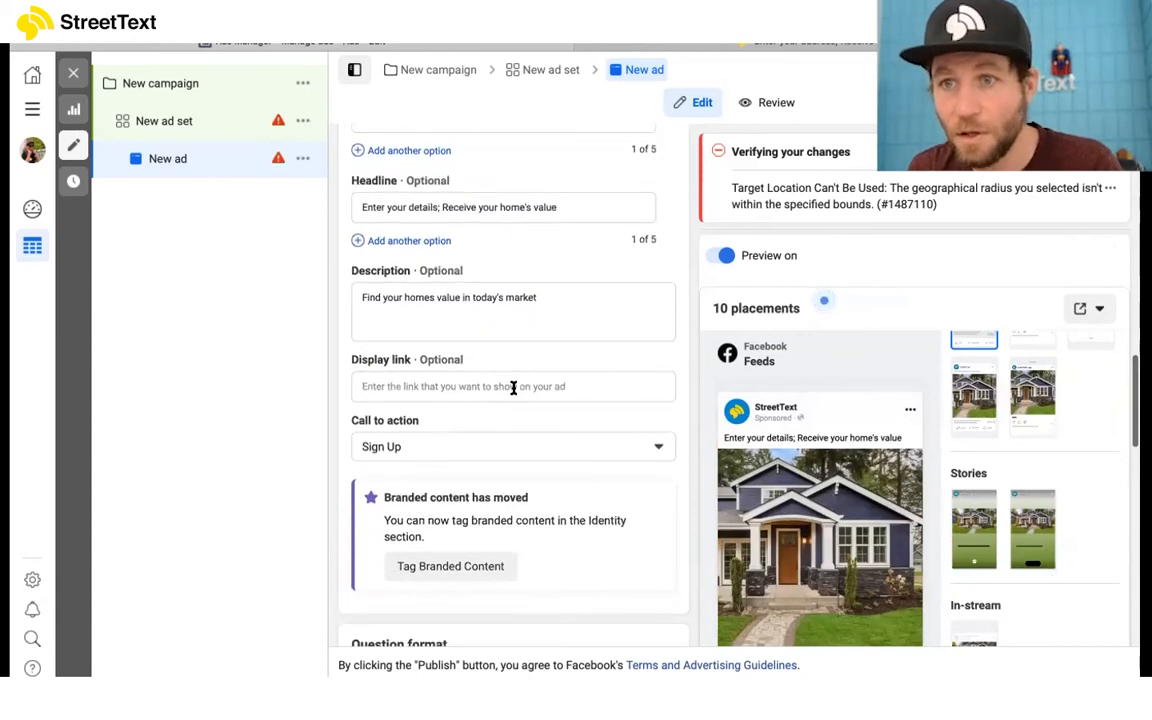
{"action": "left_click", "coordinate": [514, 388]}
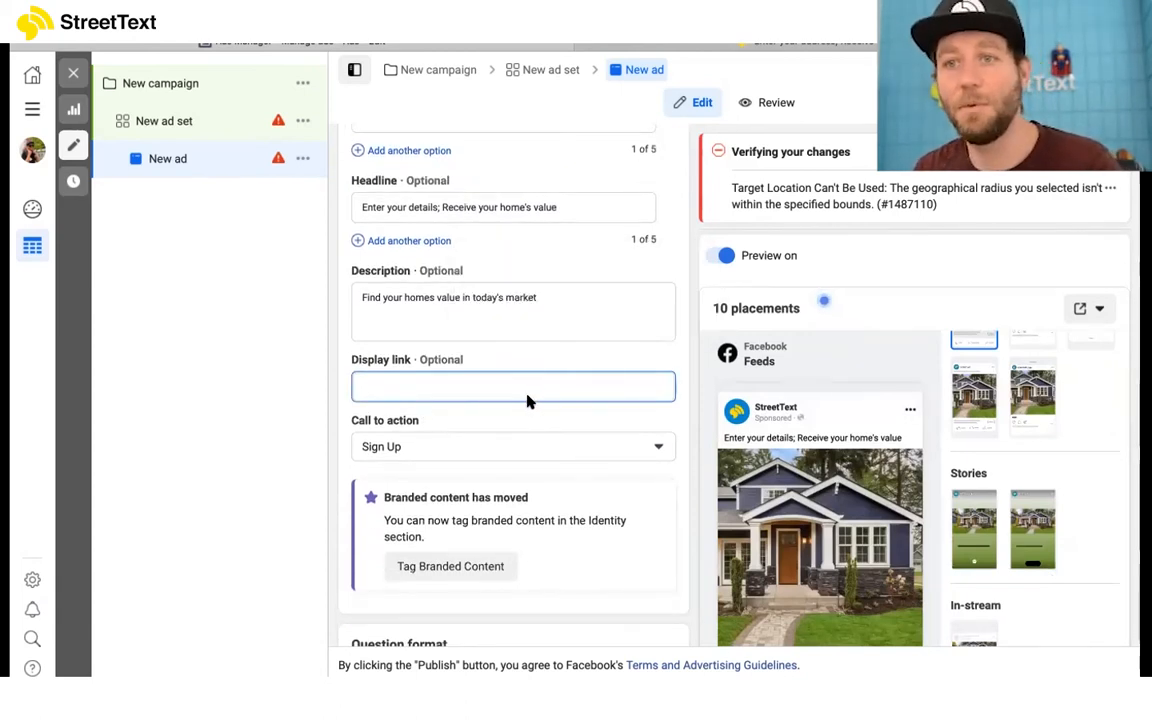
{"action": "left_click", "coordinate": [757, 44]}
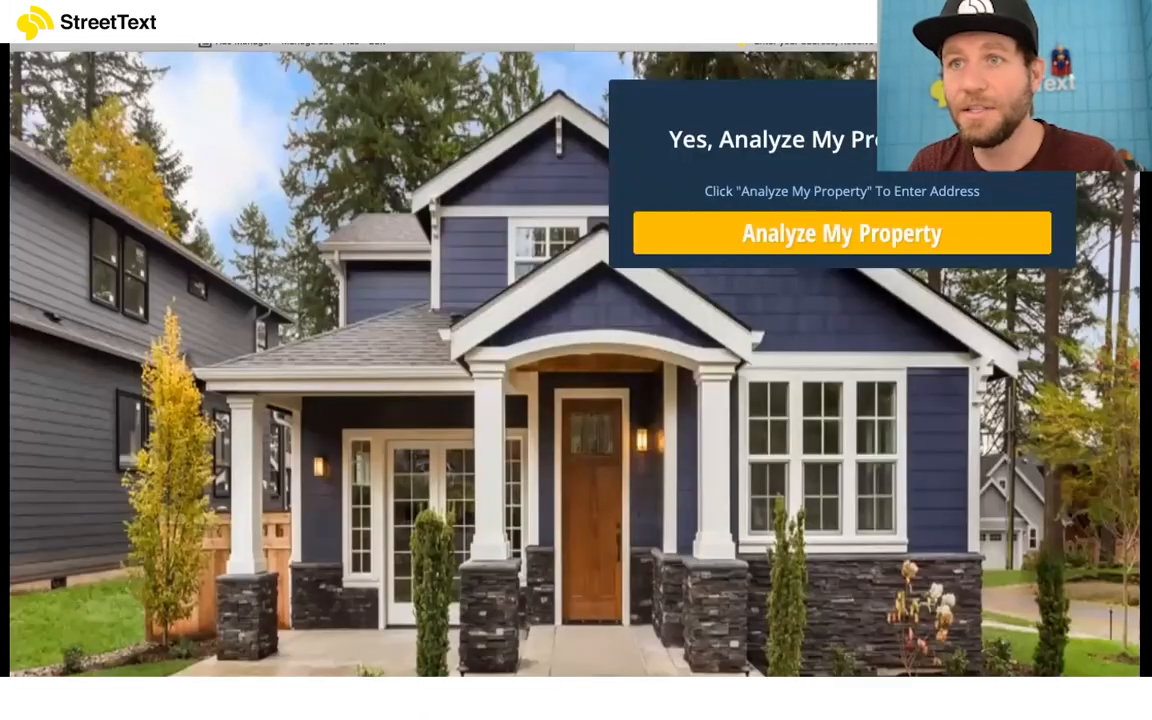
{"action": "left_click", "coordinate": [610, 19]}
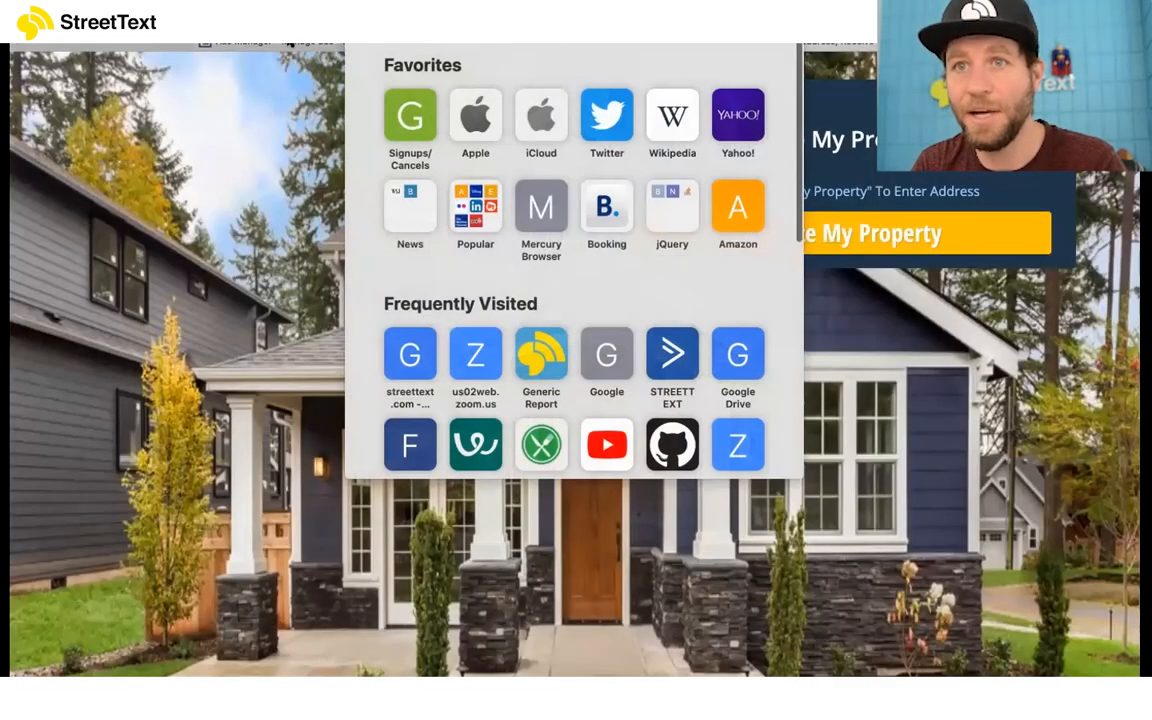
{"action": "left_click", "coordinate": [480, 43]}
{"action": "key", "text": "super+v"}
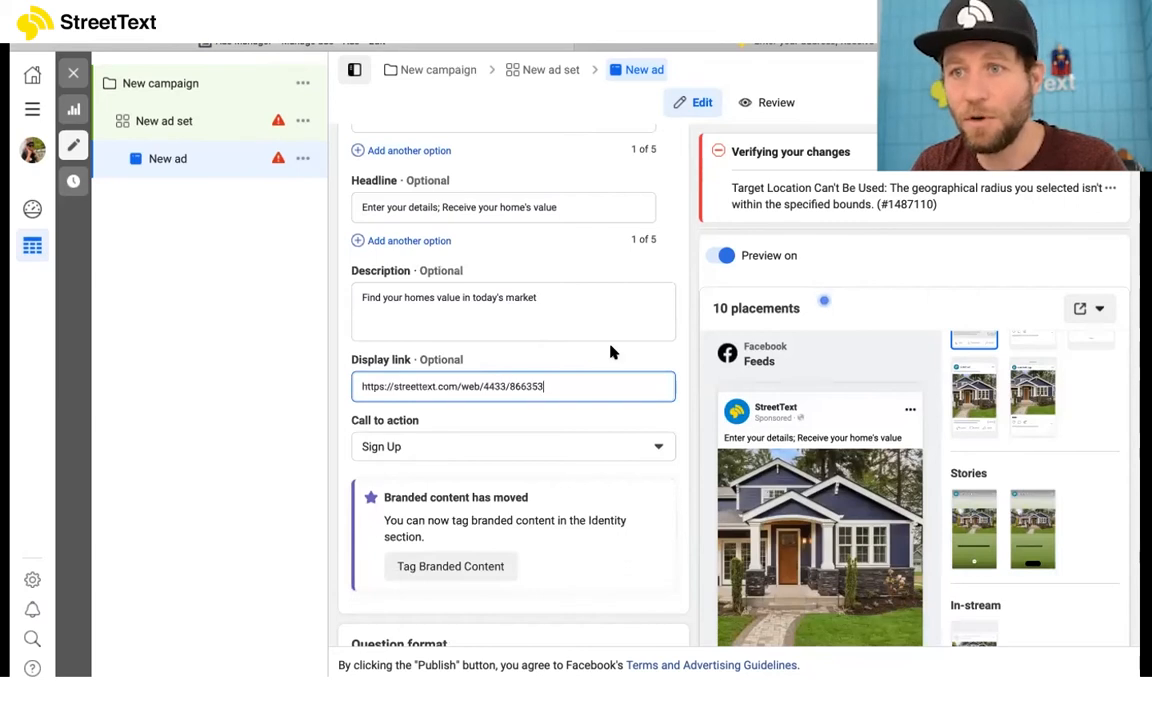
Step: View the home-value landing page used for the display link, and return to the ad editor
{"action": "left_click", "coordinate": [838, 47]}
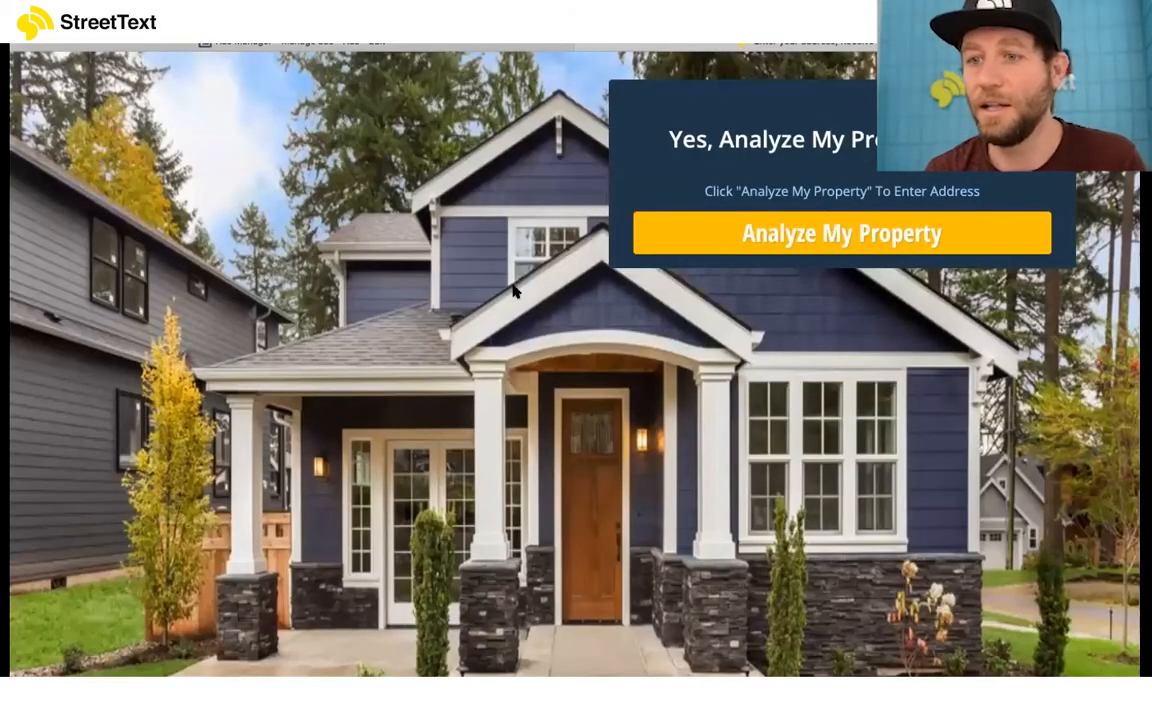
{"action": "mouse_move", "coordinate": [437, 42]}
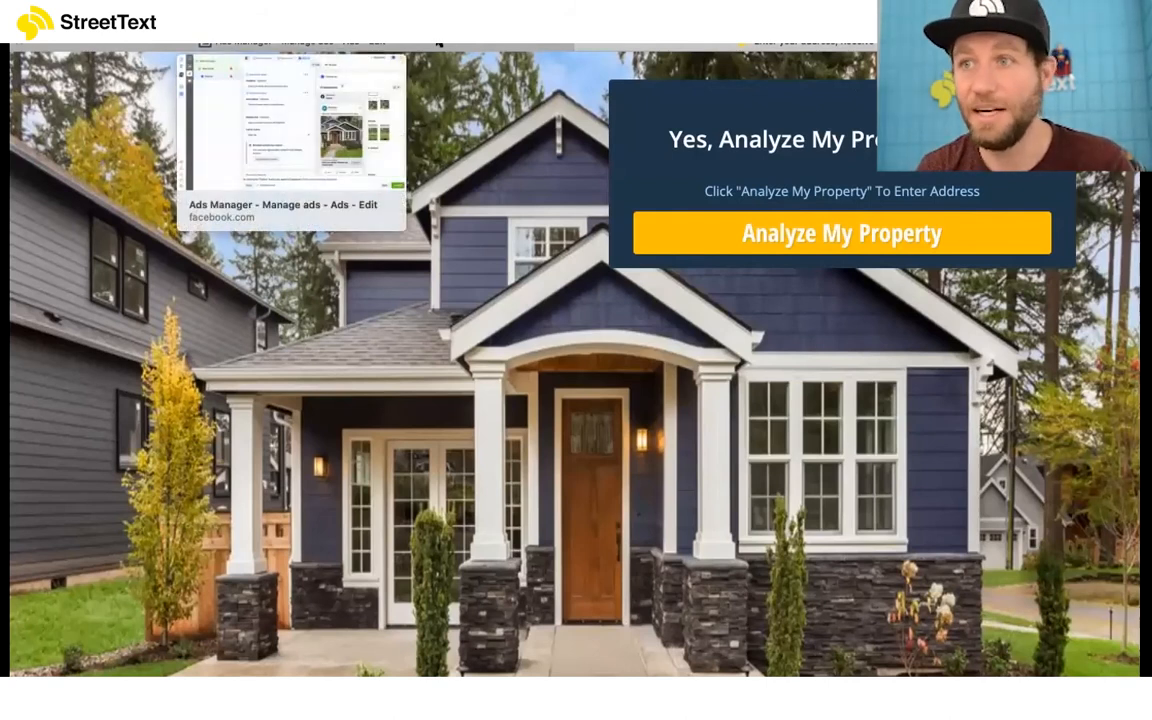
{"action": "left_click", "coordinate": [437, 42]}
Step: Set the ad's call to action to Learn More
{"action": "scroll", "coordinate": [514, 401], "scroll_direction": "down", "scroll_amount": 1}
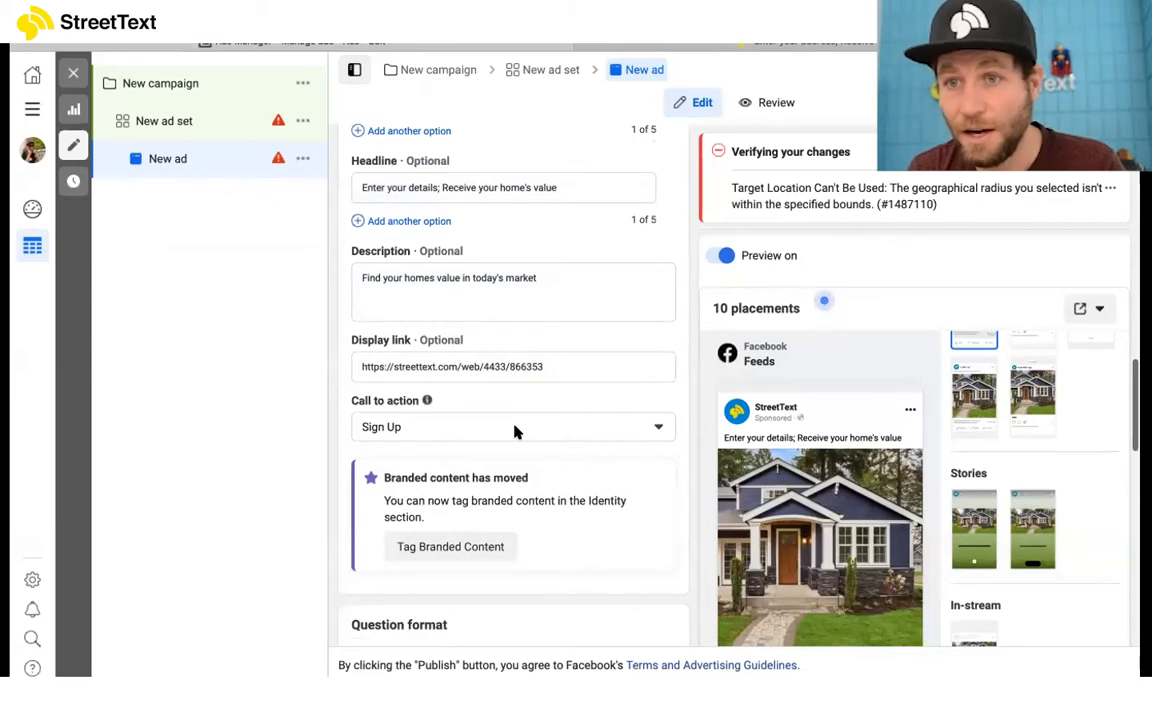
{"action": "scroll", "coordinate": [514, 431], "scroll_direction": "down", "scroll_amount": 1}
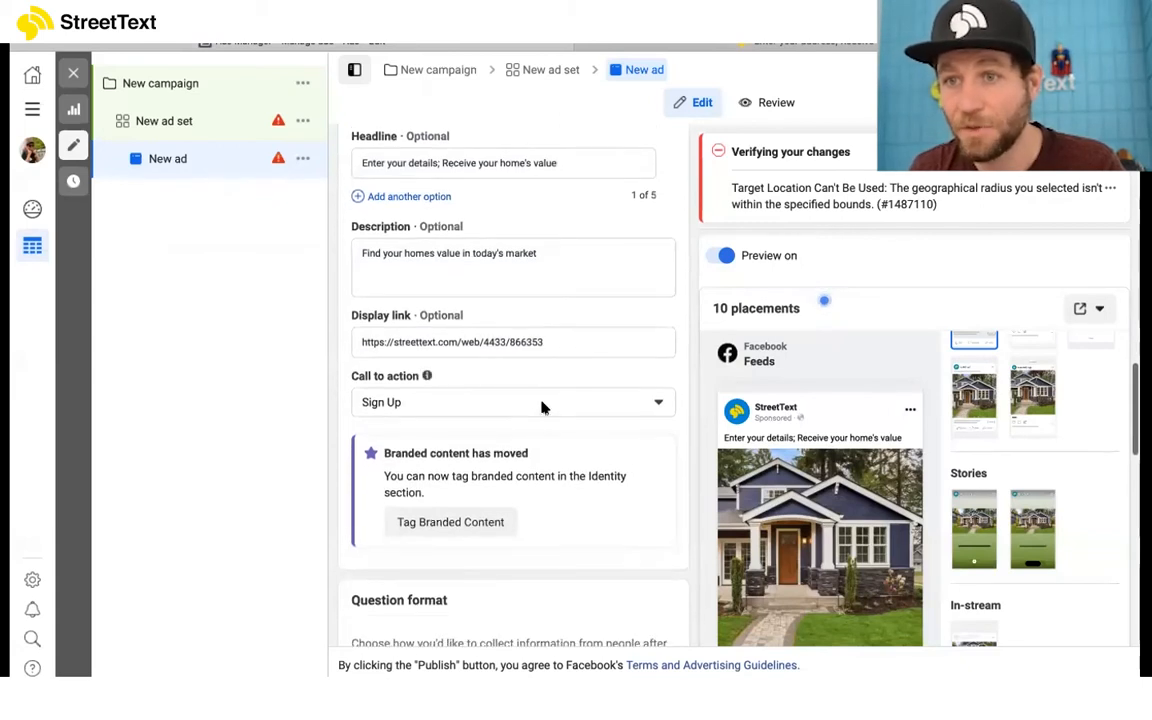
{"action": "left_click", "coordinate": [543, 404]}
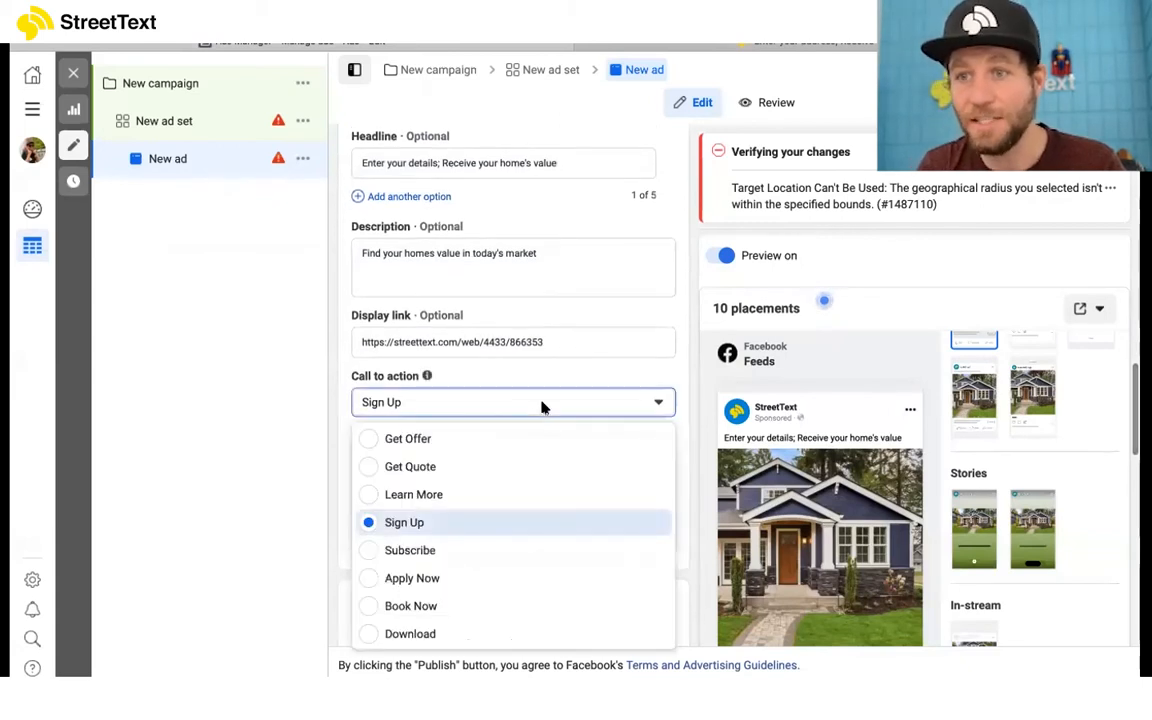
{"action": "left_click", "coordinate": [502, 497]}
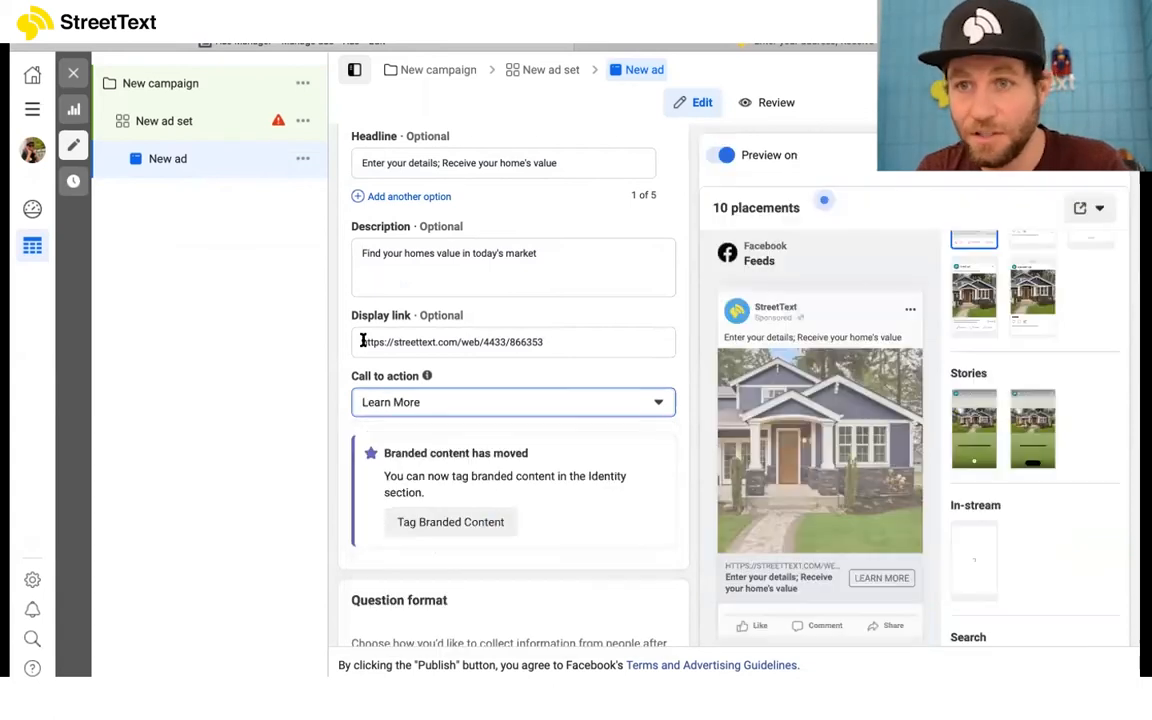
{"action": "left_click", "coordinate": [656, 404]}
{"action": "left_click", "coordinate": [656, 404]}
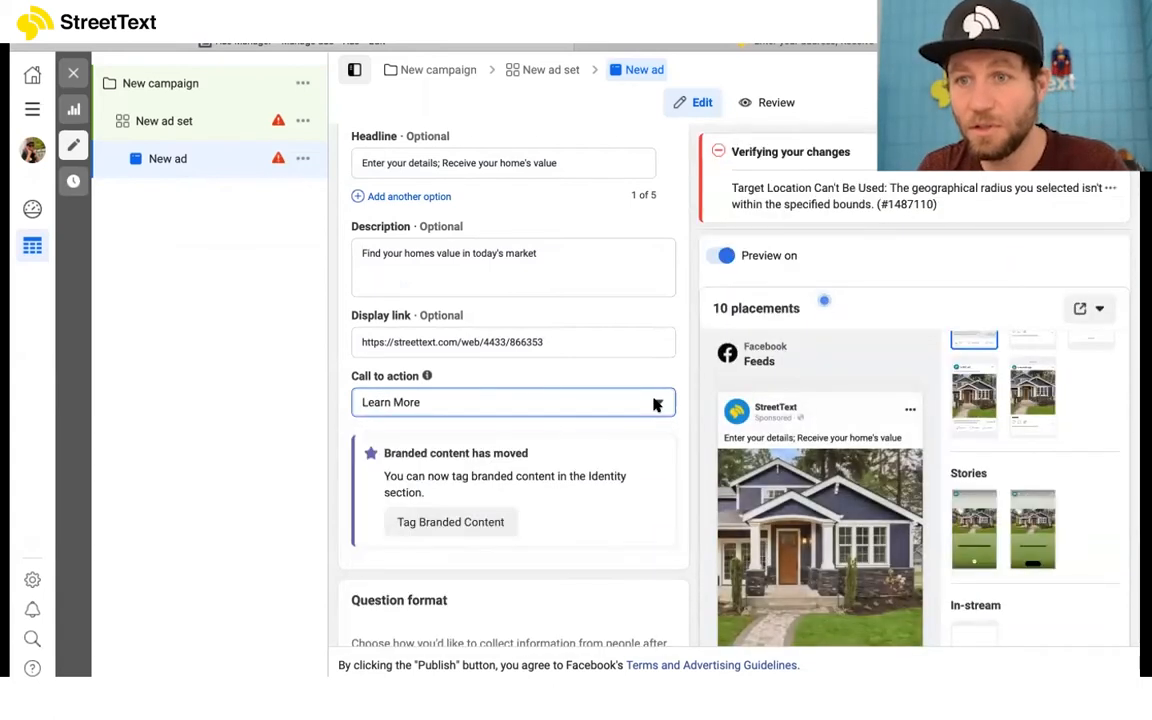
{"action": "left_click", "coordinate": [656, 404]}
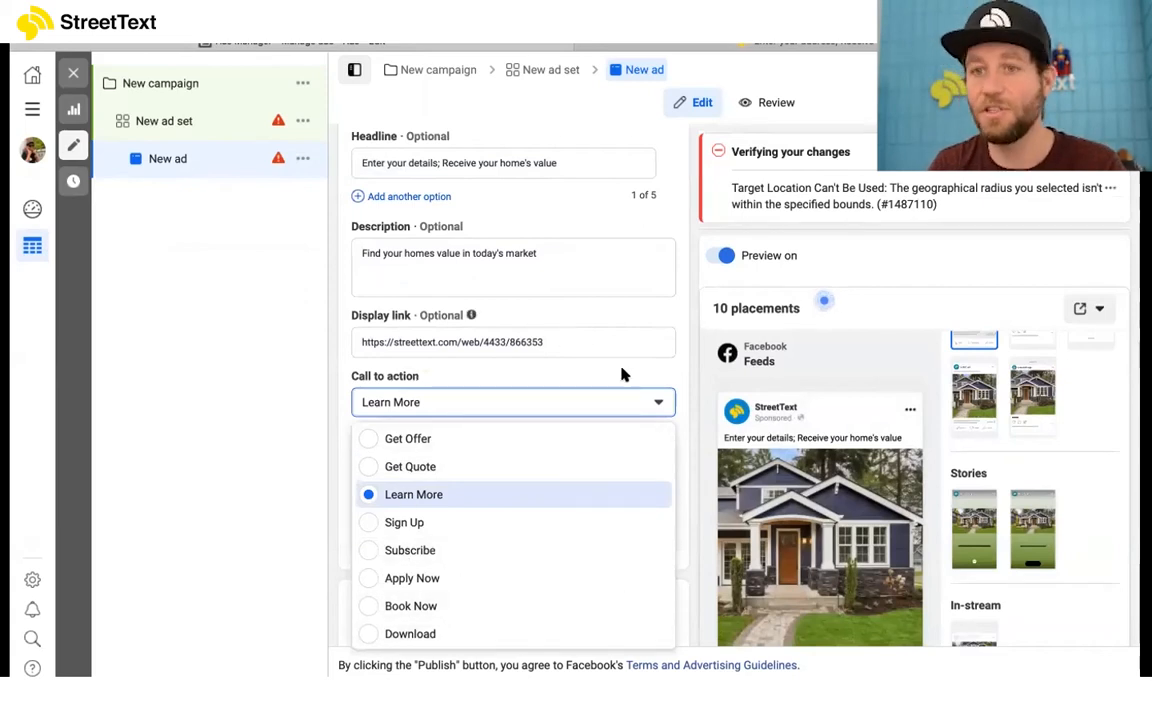
{"action": "left_click", "coordinate": [610, 406]}
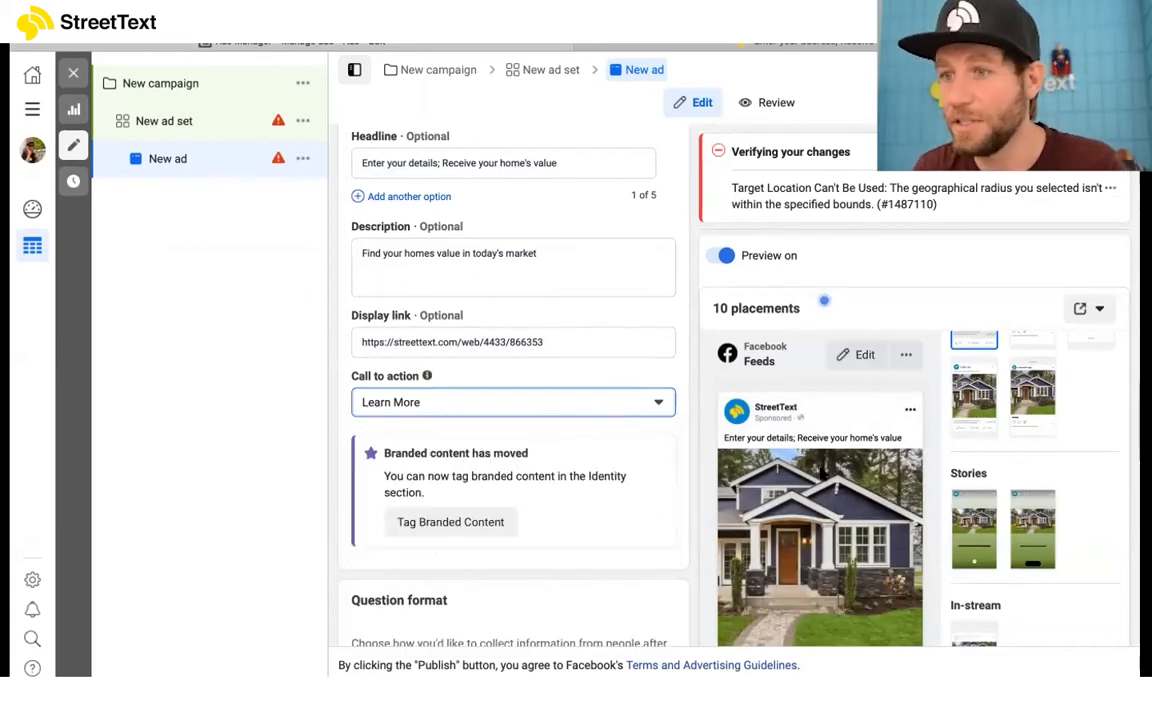
Step: Start a new instant form for the ad and accept the notice about credit, employment or housing forms
{"action": "scroll", "coordinate": [594, 560], "scroll_direction": "down", "scroll_amount": 2}
{"action": "scroll", "coordinate": [594, 573], "scroll_direction": "down", "scroll_amount": 4}
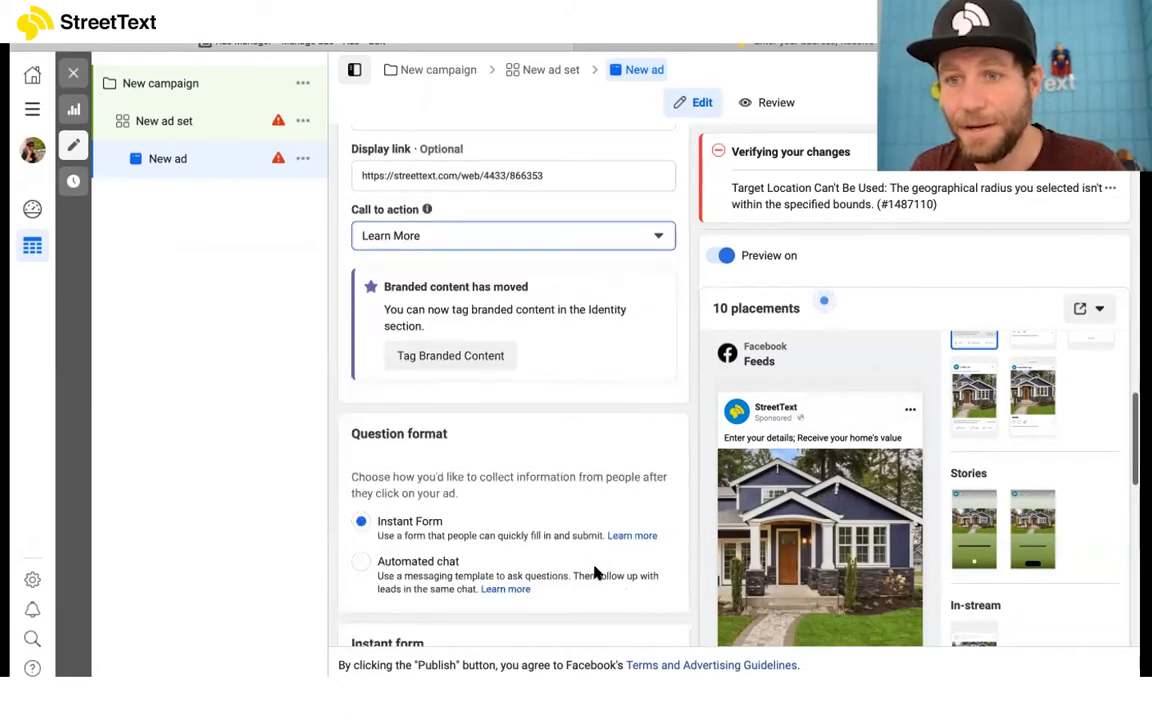
{"action": "scroll", "coordinate": [487, 395], "scroll_direction": "down", "scroll_amount": 3}
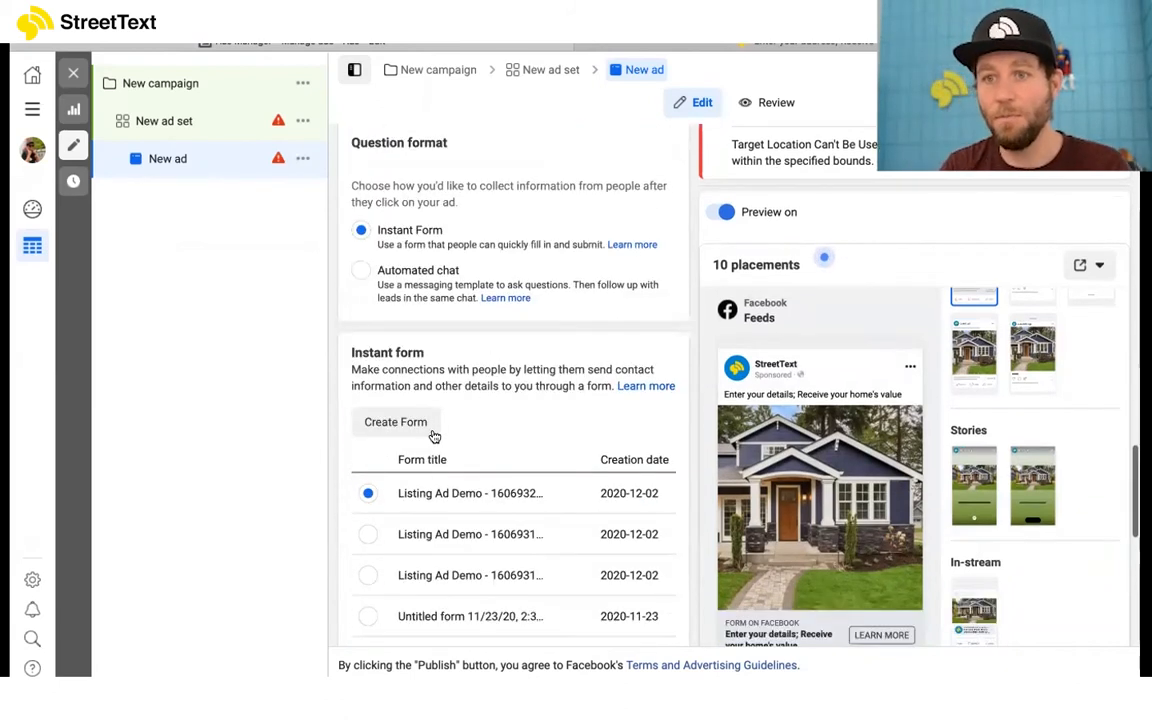
{"action": "scroll", "coordinate": [453, 518], "scroll_direction": "down", "scroll_amount": 1}
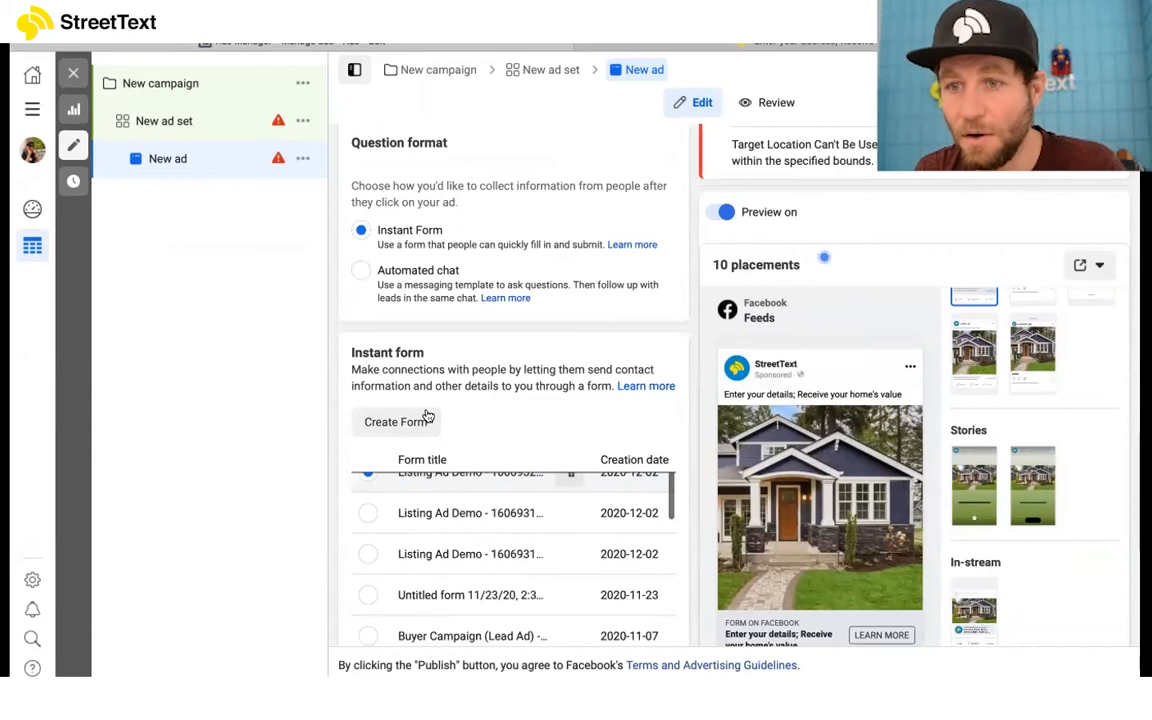
{"action": "left_click", "coordinate": [406, 423]}
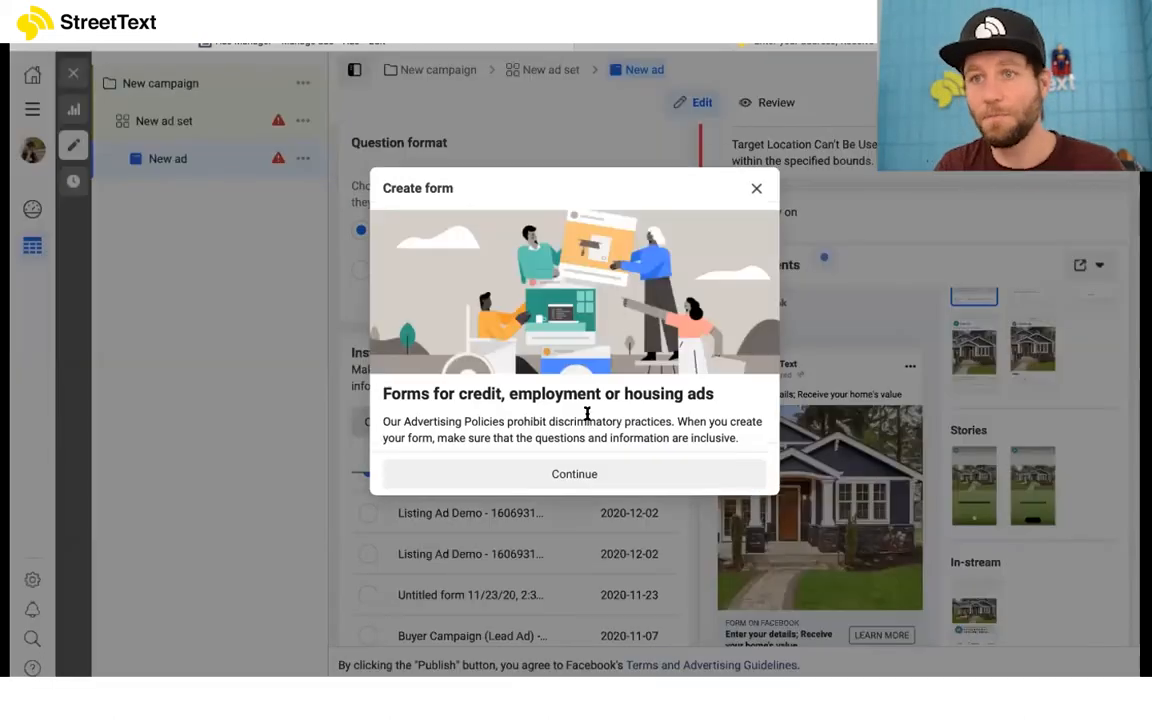
{"action": "left_click", "coordinate": [584, 473]}
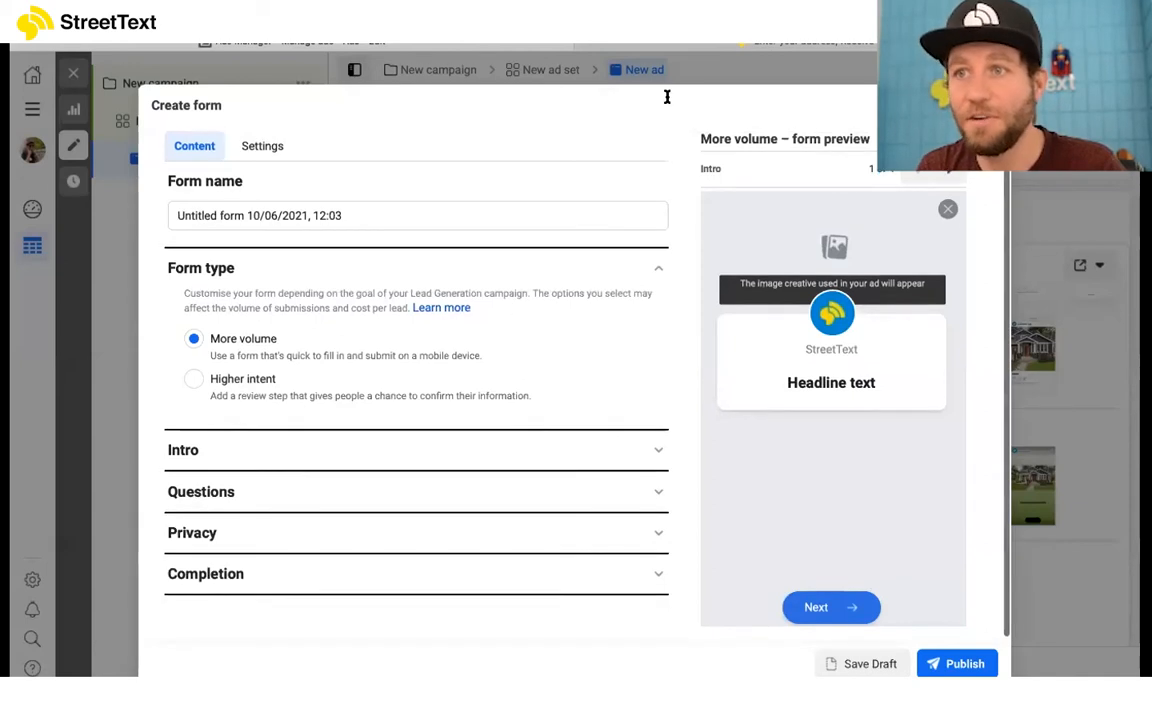
Step: Name the form "Home value request 10/06/2021, 12:03" and set its form type to Higher intent
{"action": "left_click_drag", "start_coordinate": [241, 210], "coordinate": [157, 206]}
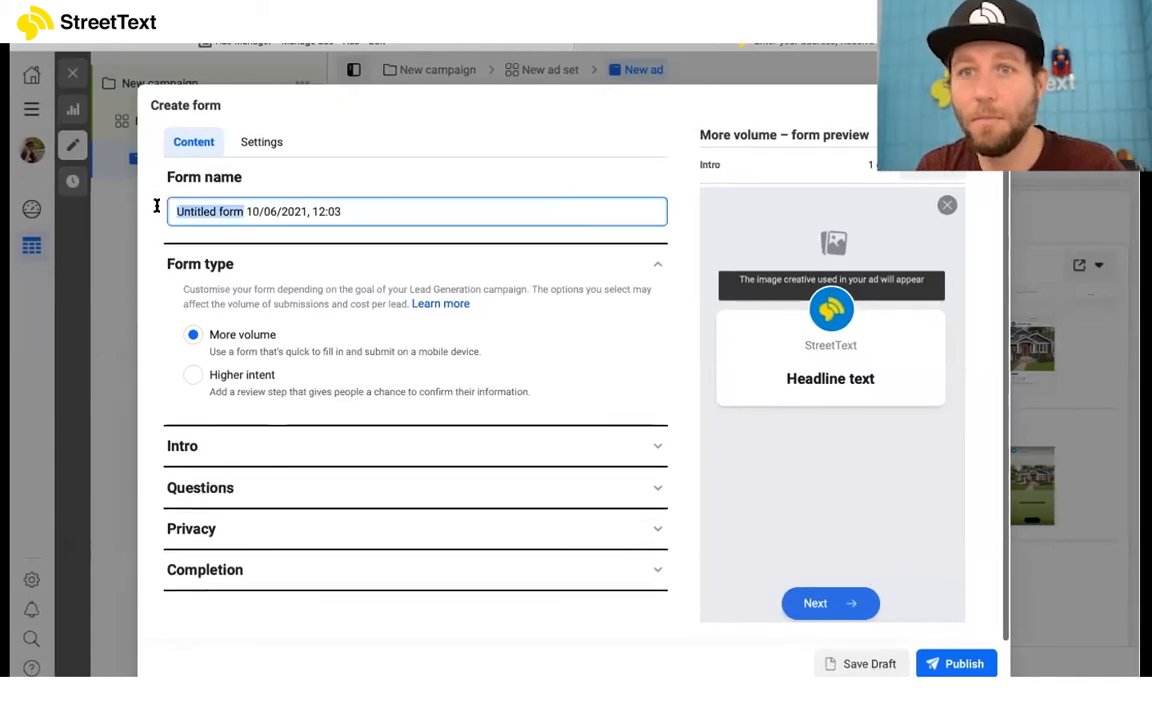
{"action": "type", "text": "Home va"}
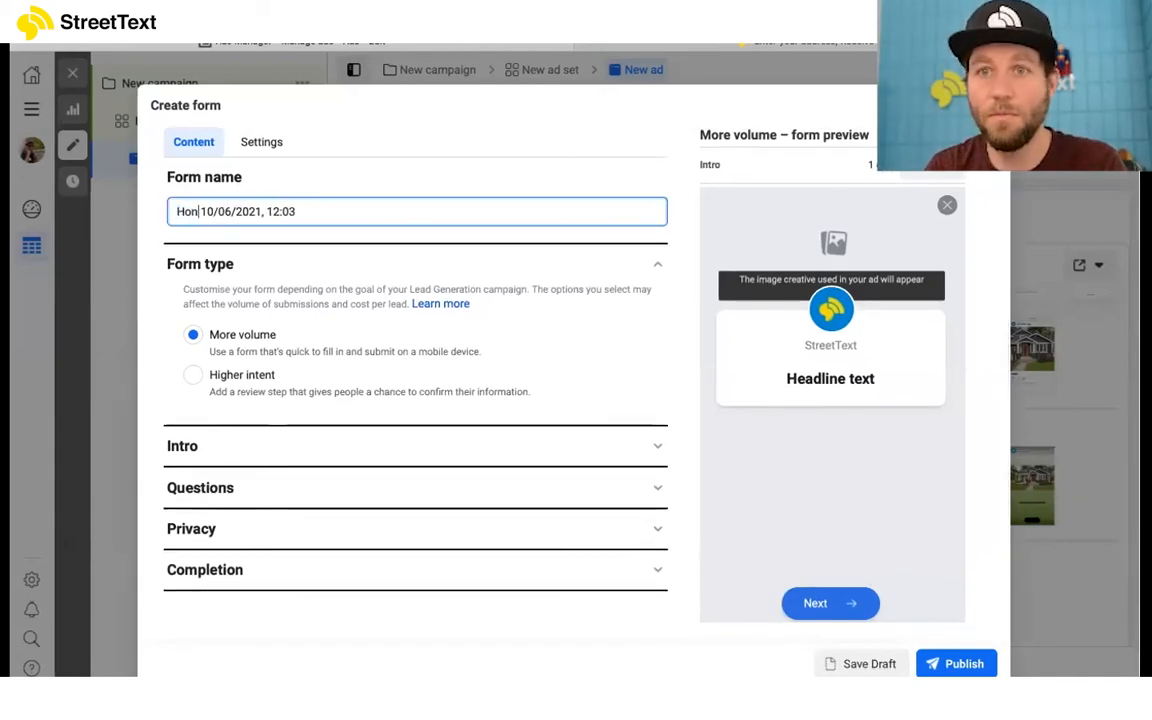
{"action": "type", "text": "lue reque"}
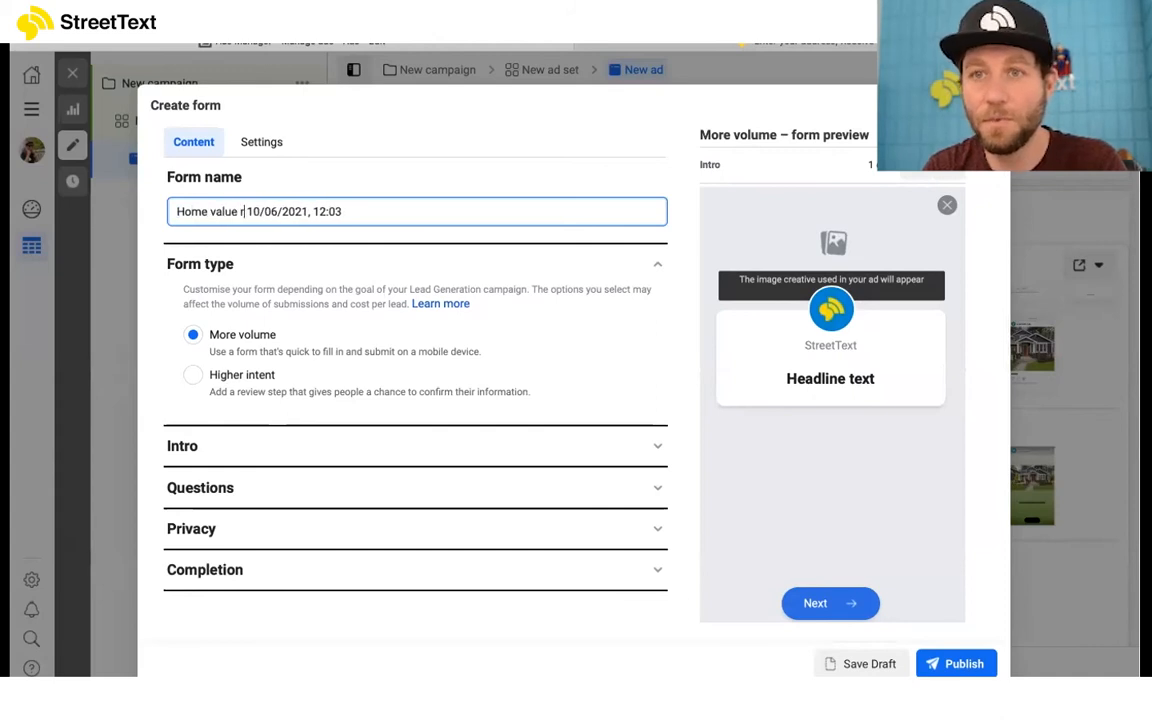
{"action": "type", "text": "st"}
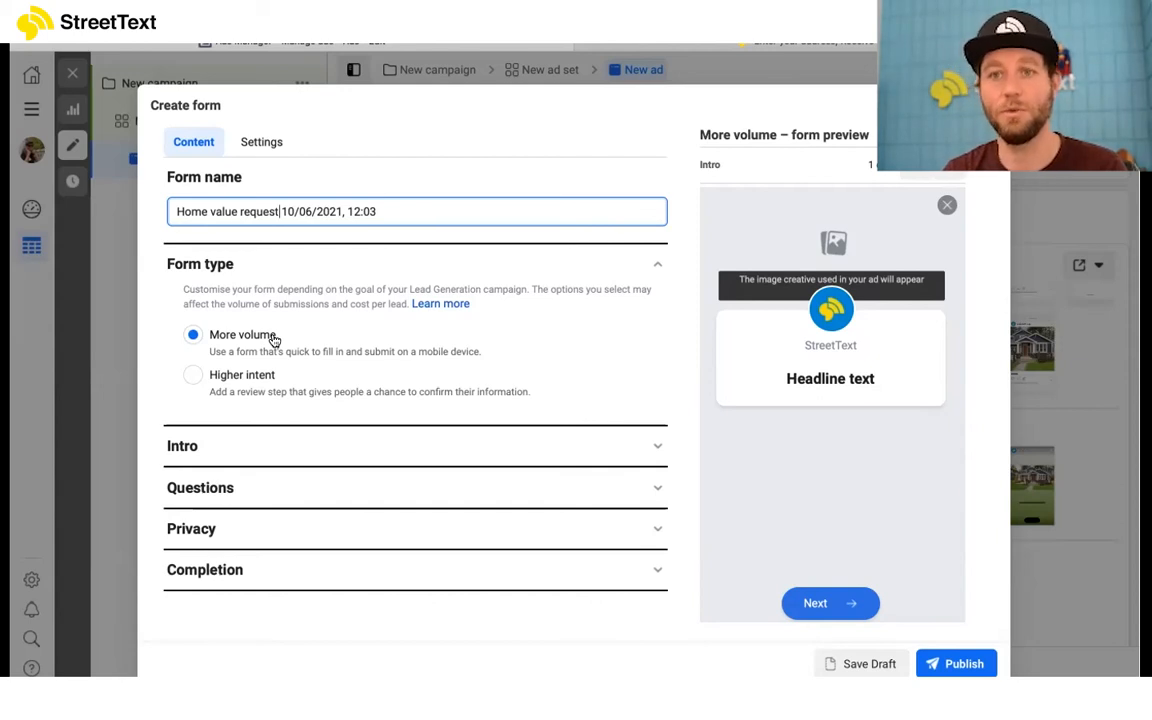
{"action": "left_click", "coordinate": [196, 378]}
{"action": "left_click", "coordinate": [194, 376]}
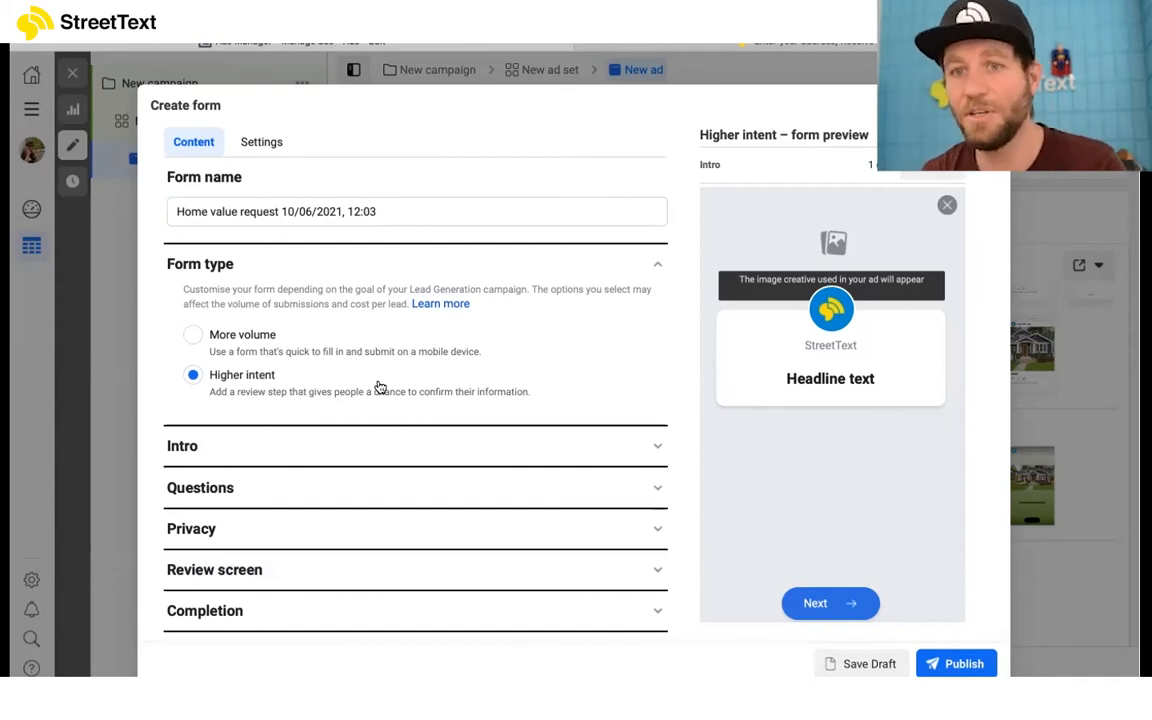
Step: In the form's intro, add the blue house photo as the background image
{"action": "scroll", "coordinate": [378, 390], "scroll_direction": "down", "scroll_amount": 1}
{"action": "left_click", "coordinate": [415, 437]}
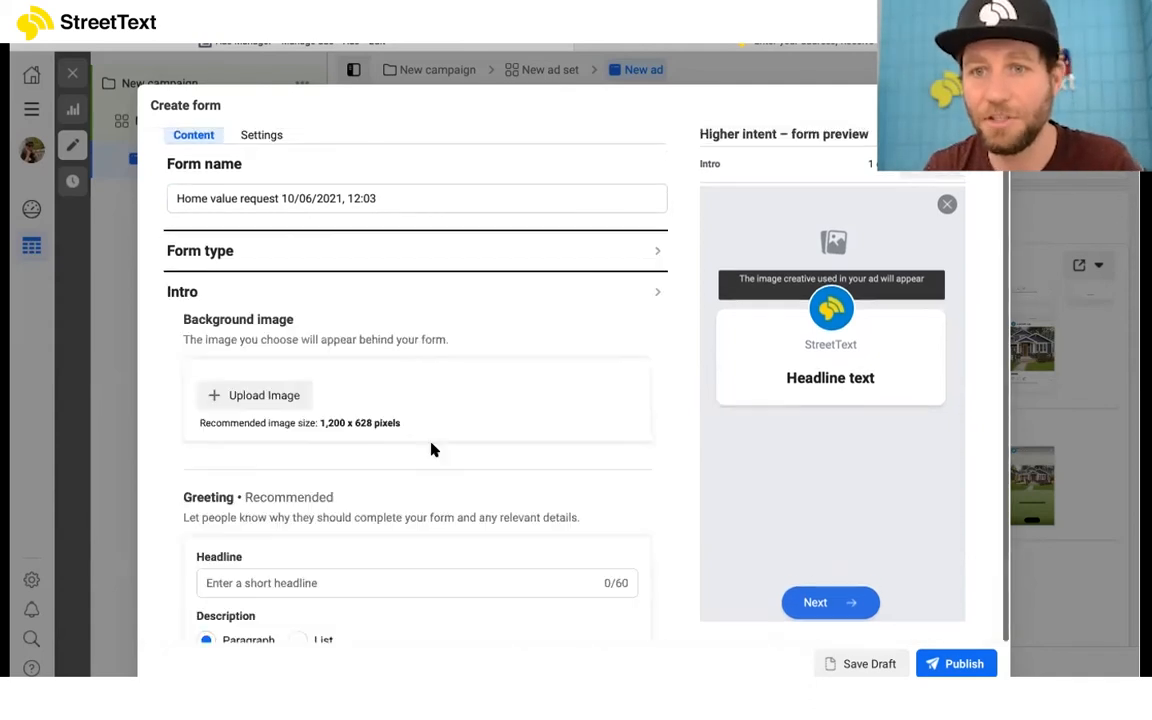
{"action": "scroll", "coordinate": [434, 424], "scroll_direction": "down", "scroll_amount": 1}
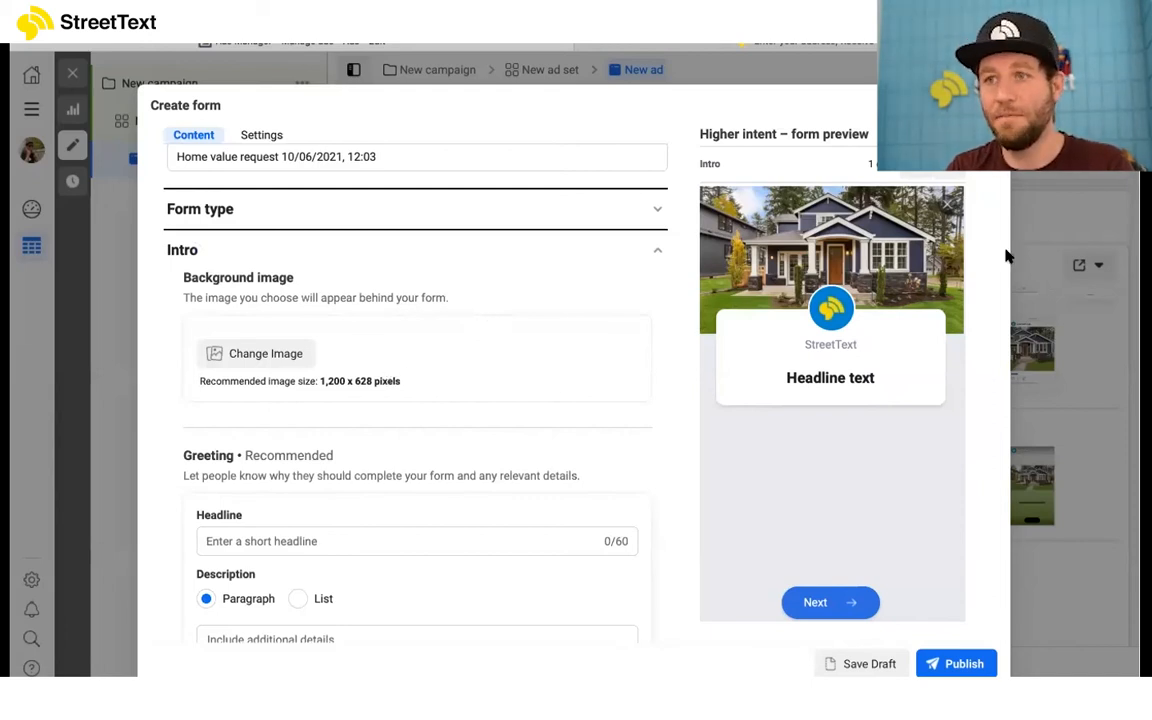
Step: Set the intro greeting's headline to "Receive your home's value"
{"action": "scroll", "coordinate": [558, 450], "scroll_direction": "down", "scroll_amount": 1}
{"action": "left_click", "coordinate": [457, 494]}
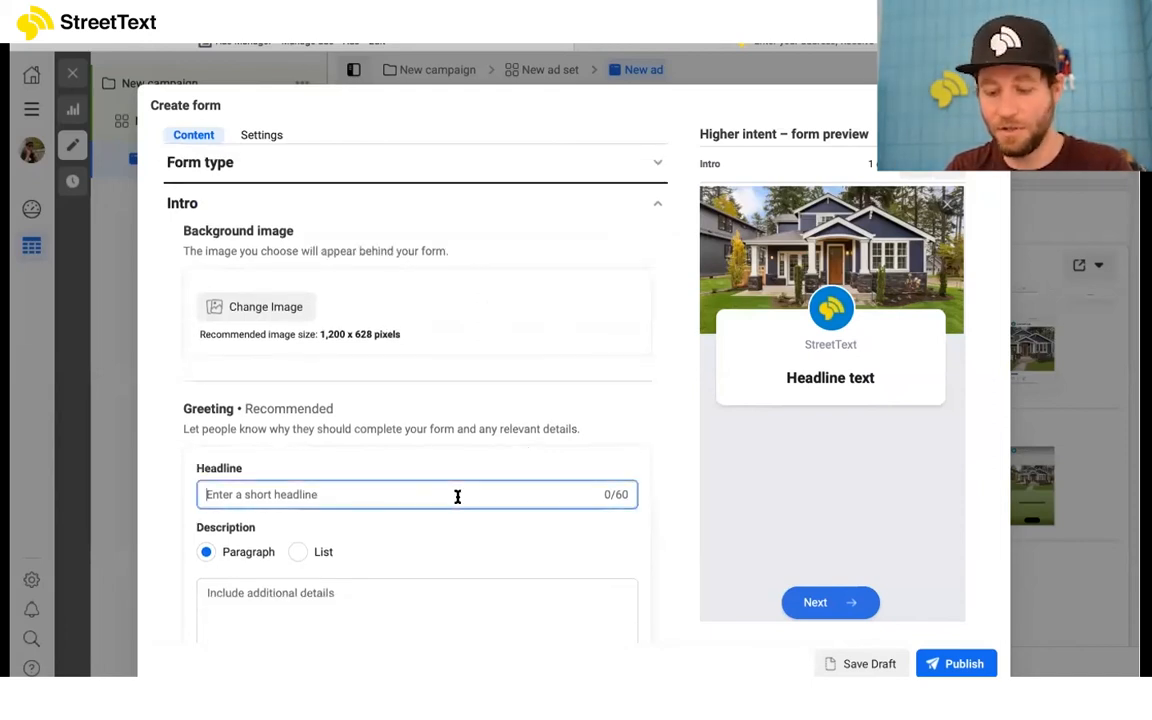
{"action": "type", "text": "https://streettext.com/web/4433/866353"}
{"action": "triple_click", "coordinate": [375, 494]}
{"action": "key", "text": "BackSpace"}
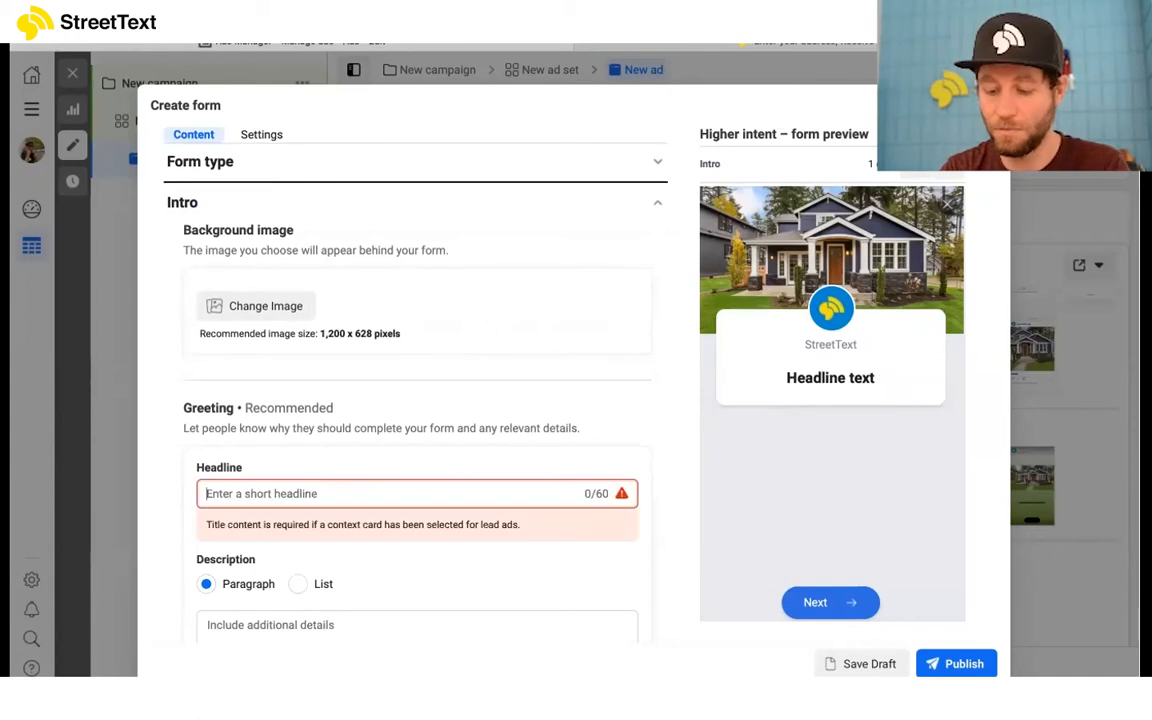
{"action": "type", "text": "Entery"}
{"action": "key", "text": "BackSpace"}
{"action": "type", "text": "your address; "}
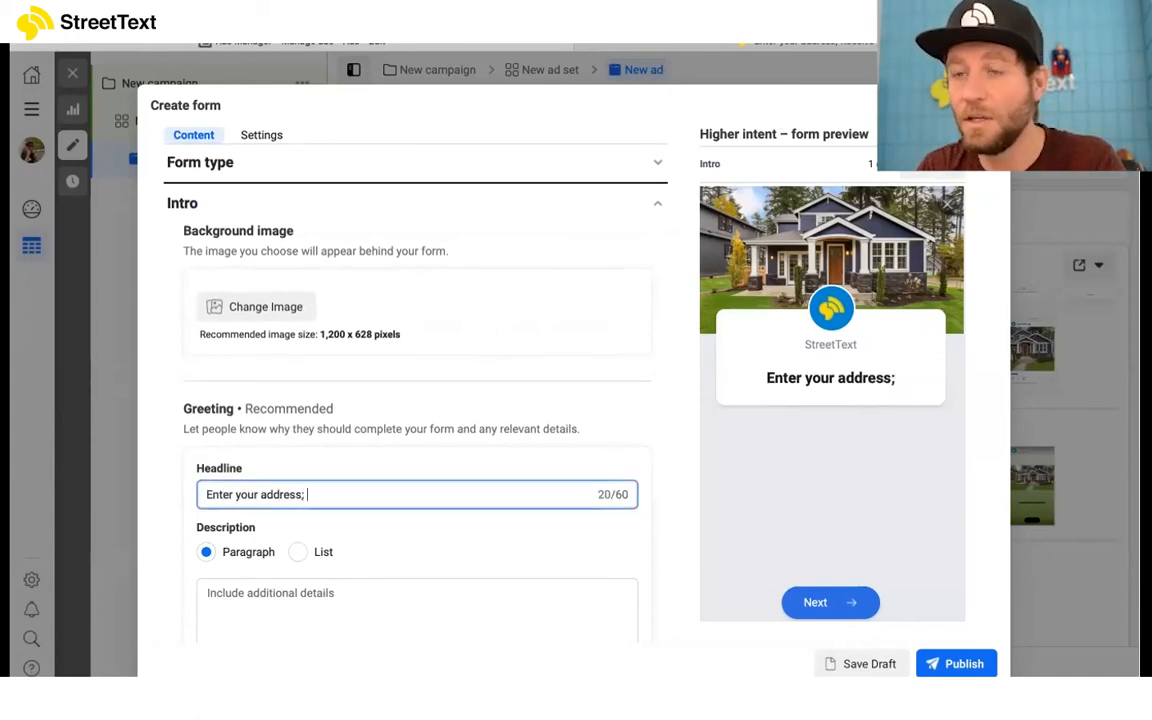
{"action": "type", "text": "Receiv"}
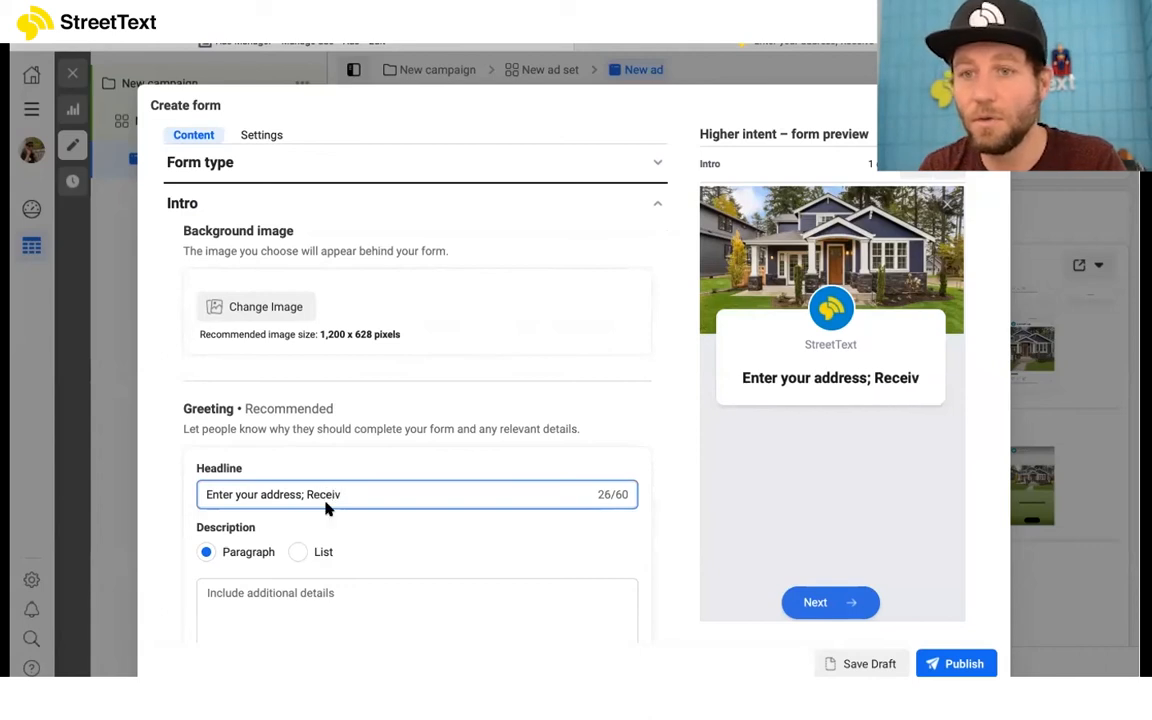
{"action": "left_click_drag", "start_coordinate": [310, 490], "coordinate": [175, 480]}
{"action": "key", "text": "BackSpace"}
{"action": "type", "text": "R"}
{"action": "left_click", "coordinate": [270, 491]}
{"action": "type", "text": "e your home's"}
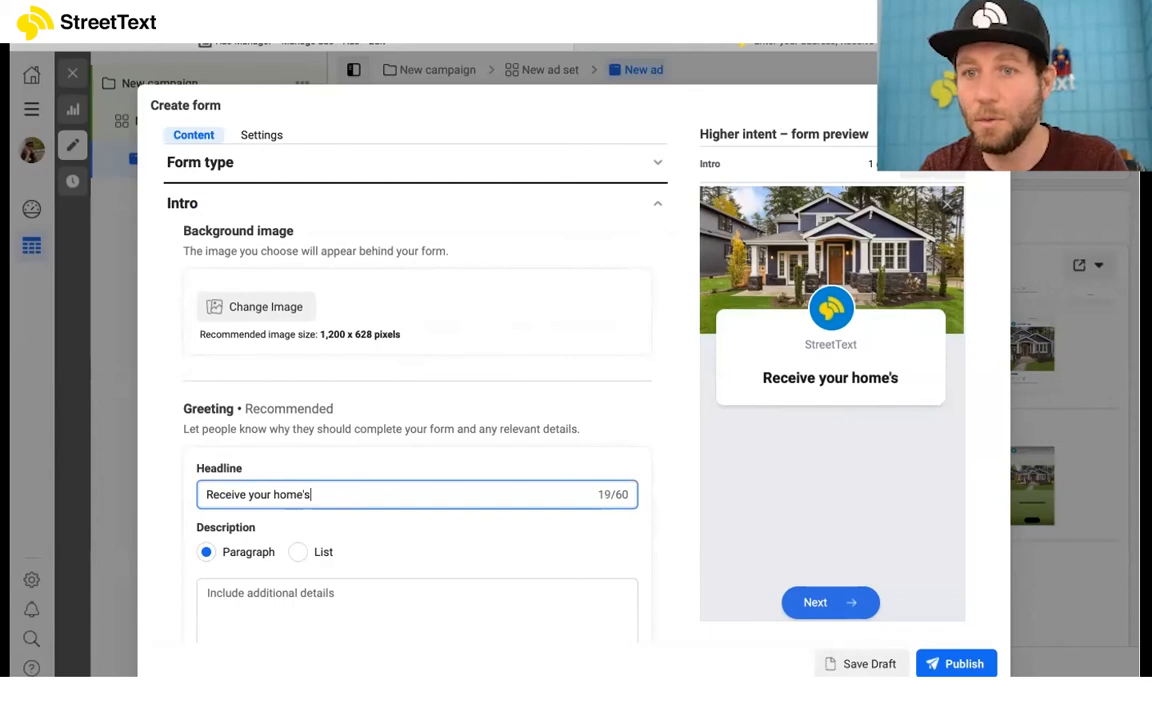
{"action": "type", "text": " value"}
Step: Enter "Find your value in today's market" as the greeting's paragraph description
{"action": "scroll", "coordinate": [370, 520], "scroll_direction": "down", "scroll_amount": 2}
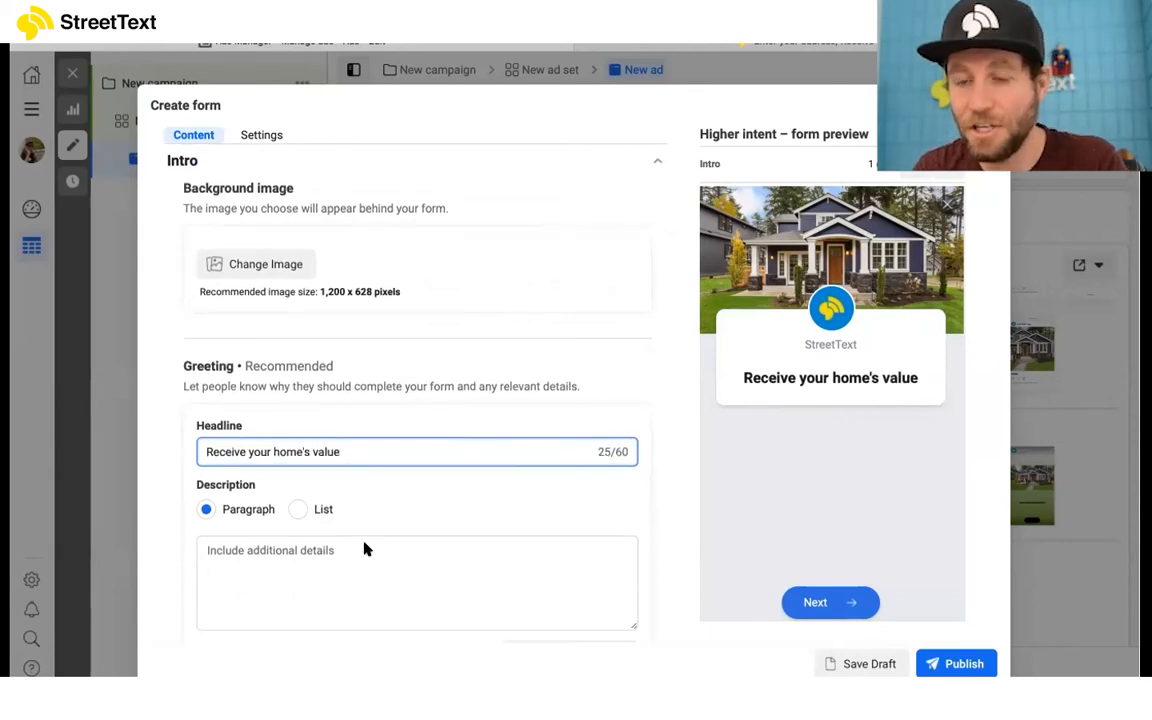
{"action": "left_click", "coordinate": [382, 510]}
{"action": "left_click", "coordinate": [422, 431]}
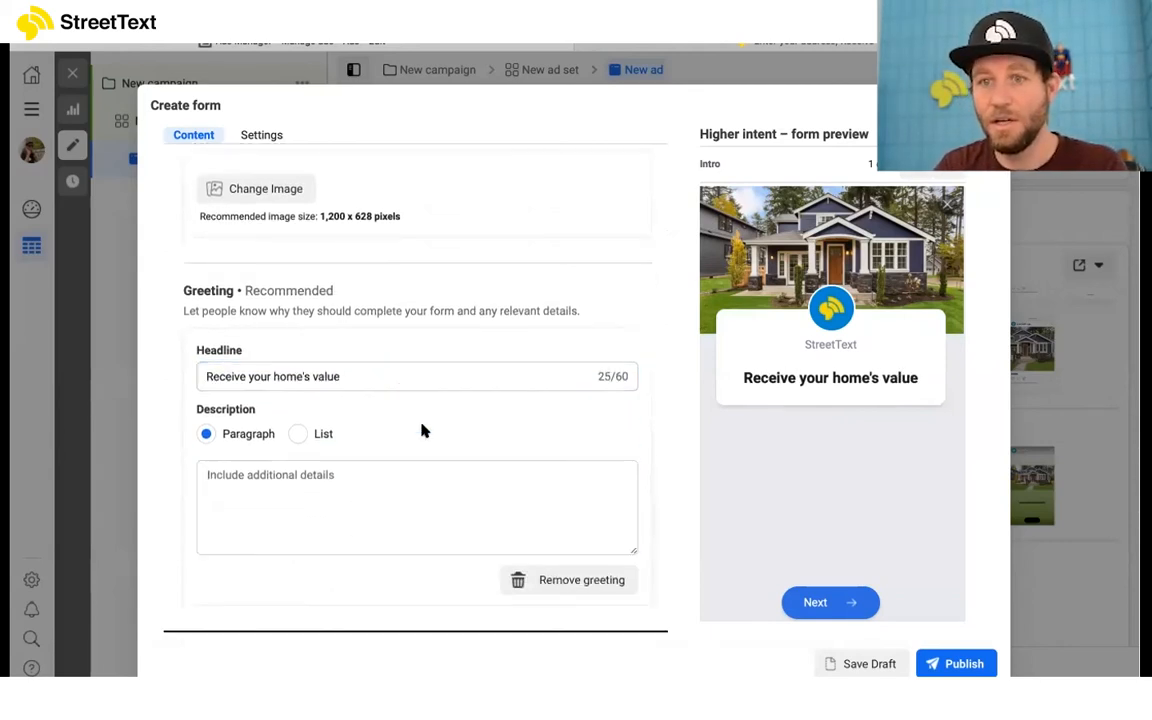
{"action": "left_click", "coordinate": [383, 490]}
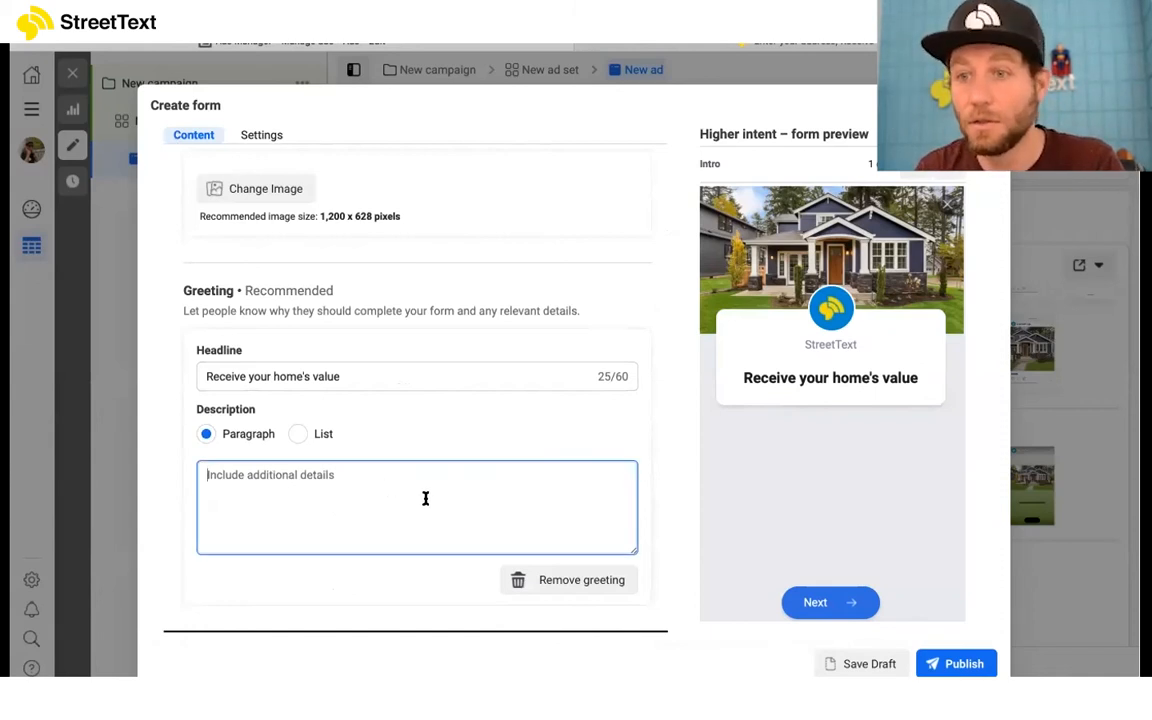
{"action": "scroll", "coordinate": [481, 512], "scroll_direction": "down", "scroll_amount": 1}
{"action": "type", "text": "Sum"}
{"action": "key", "text": "BackSpace"}
{"action": "key", "text": "BackSpace"}
{"action": "key", "text": "BackSpace"}
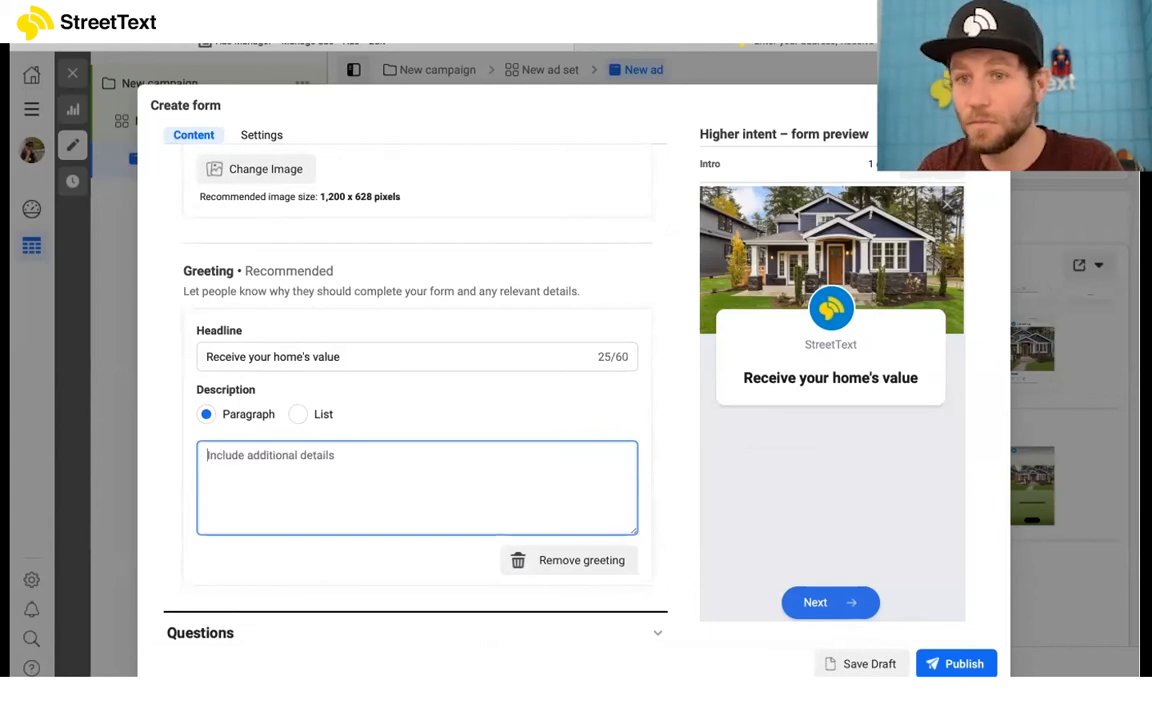
{"action": "type", "text": "Find your value "}
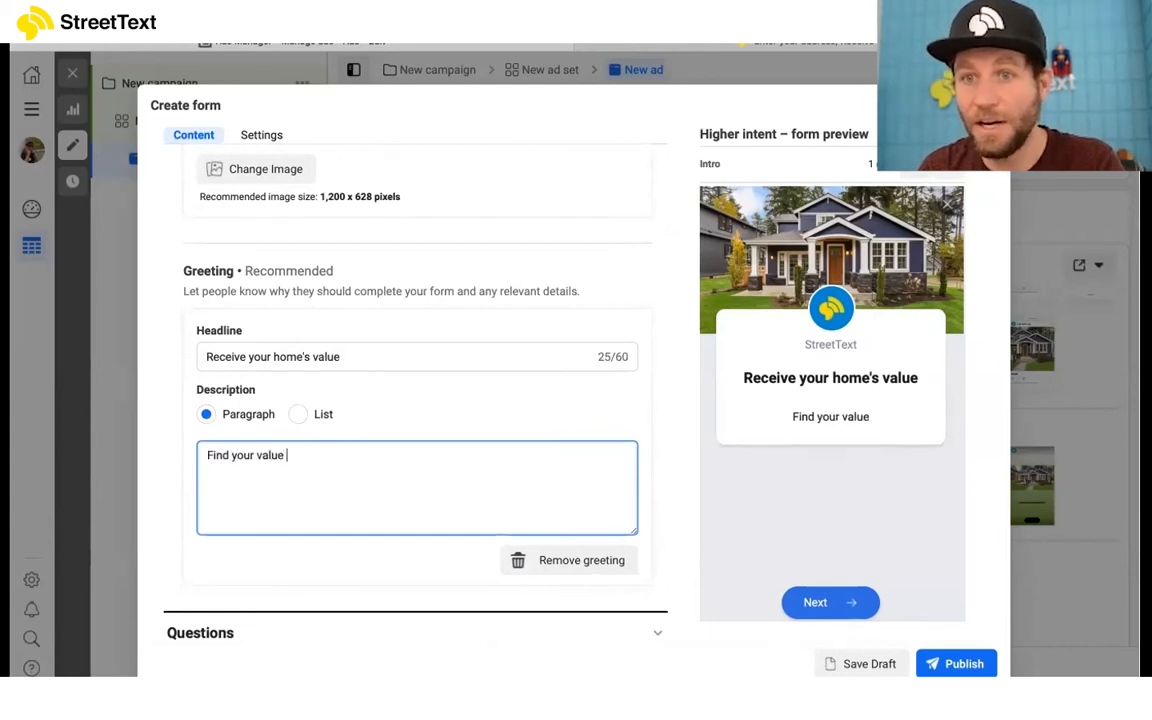
{"action": "type", "text": "in today's market"}
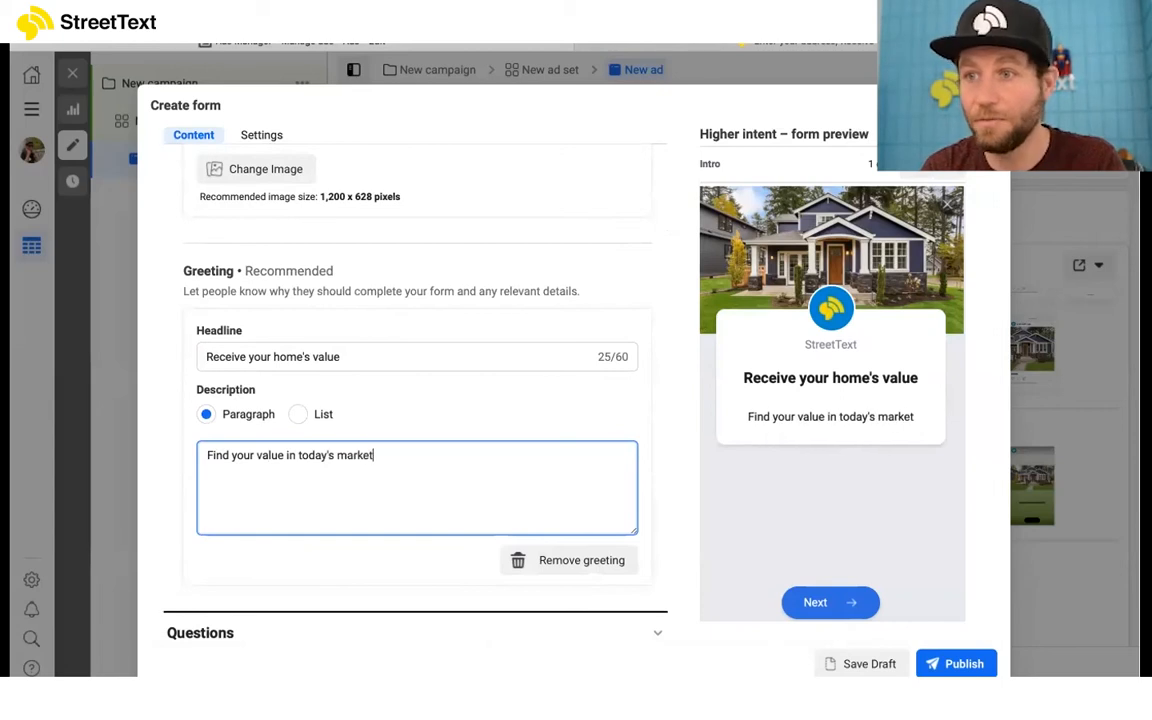
Step: Examine the form's question settings, including the custom question types and the prefilled contact information fields
{"action": "scroll", "coordinate": [597, 507], "scroll_direction": "down", "scroll_amount": 1}
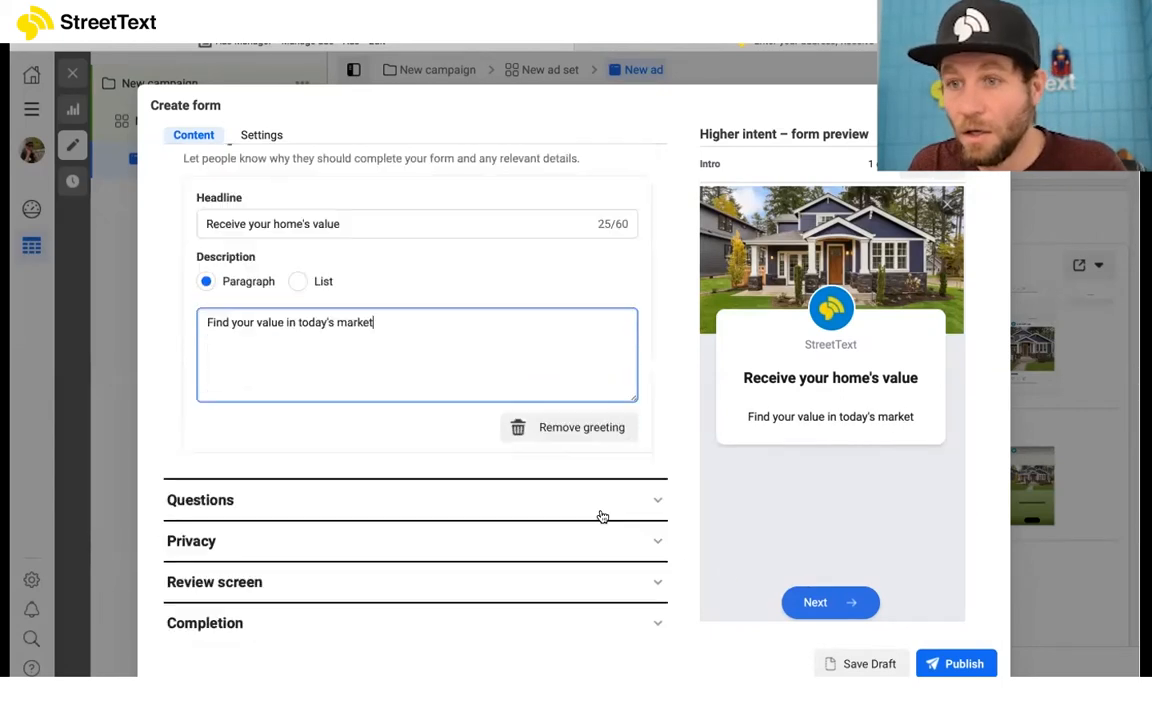
{"action": "left_click", "coordinate": [630, 501]}
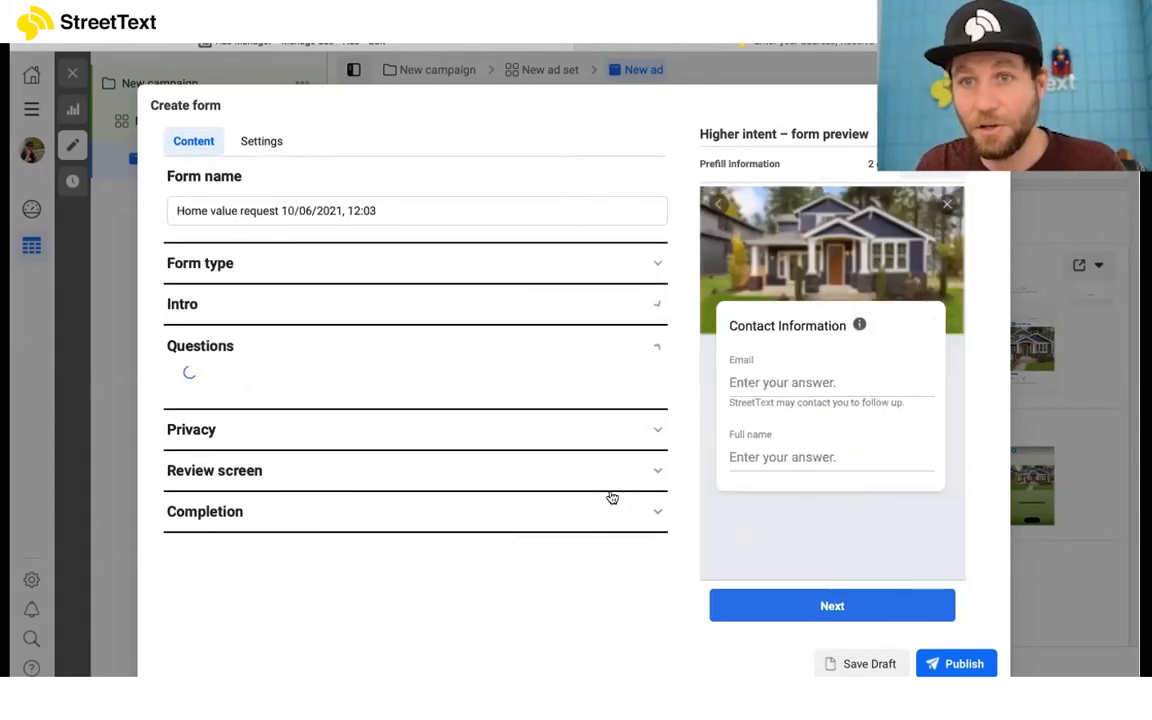
{"action": "left_click", "coordinate": [291, 389]}
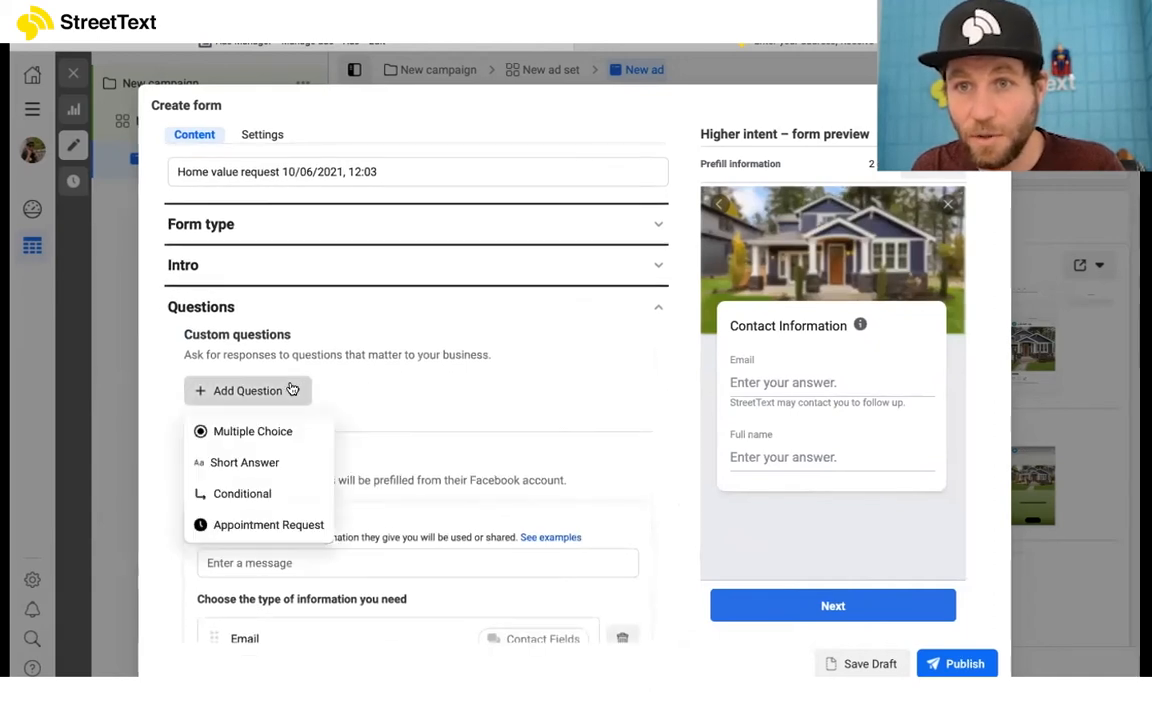
{"action": "left_click", "coordinate": [463, 400]}
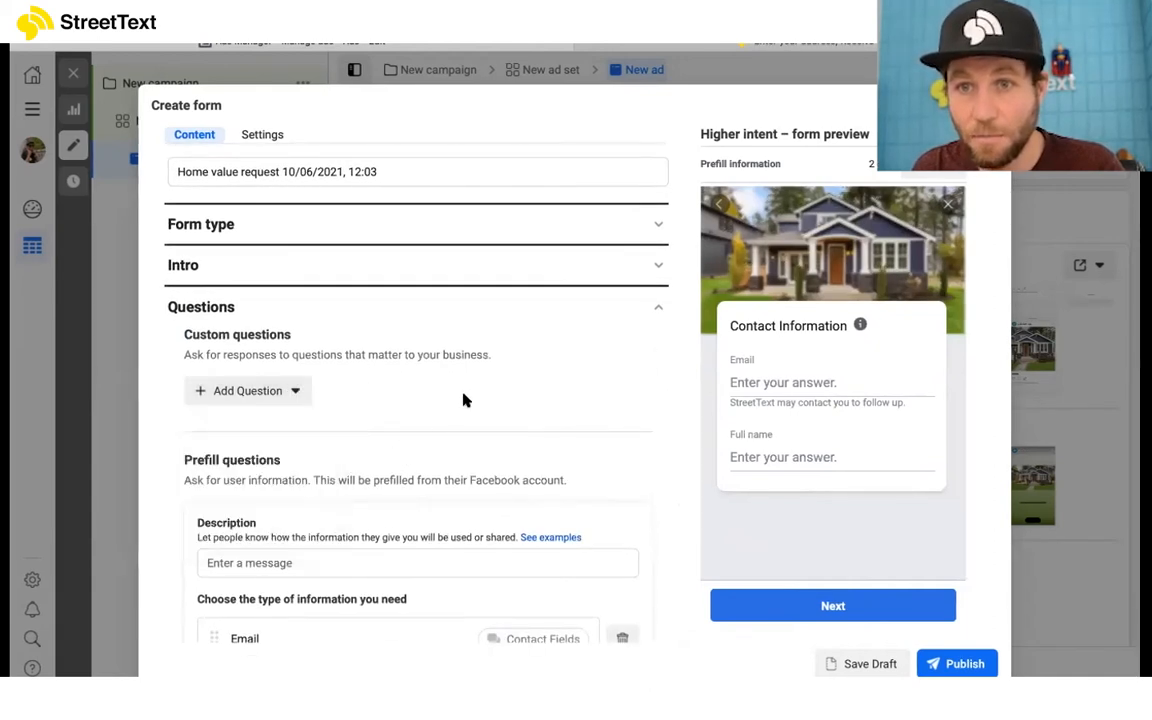
{"action": "scroll", "coordinate": [463, 399], "scroll_direction": "down", "scroll_amount": 3}
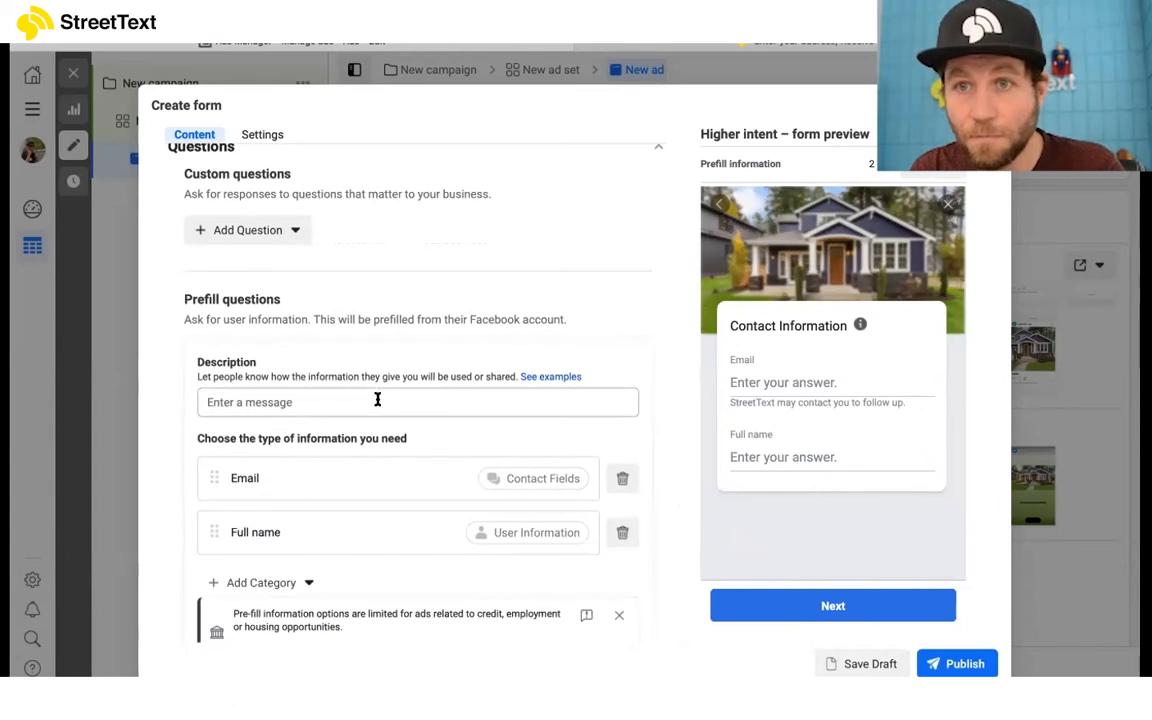
{"action": "scroll", "coordinate": [377, 399], "scroll_direction": "down", "scroll_amount": 1}
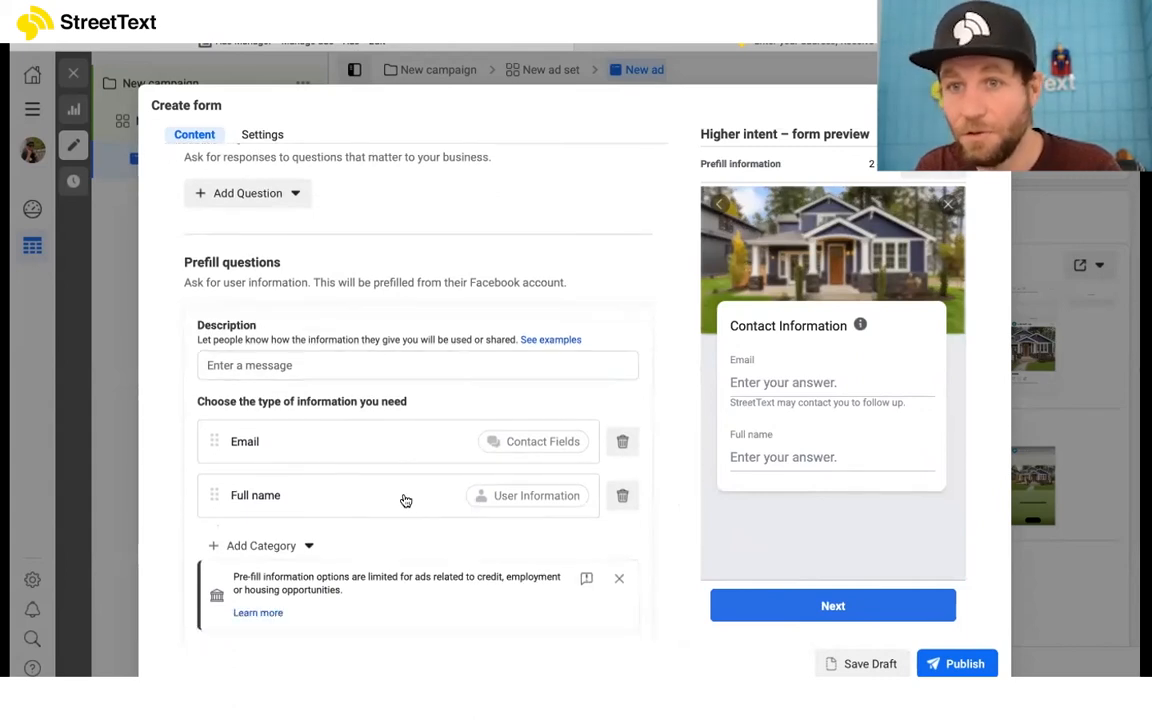
{"action": "scroll", "coordinate": [404, 501], "scroll_direction": "down", "scroll_amount": 1}
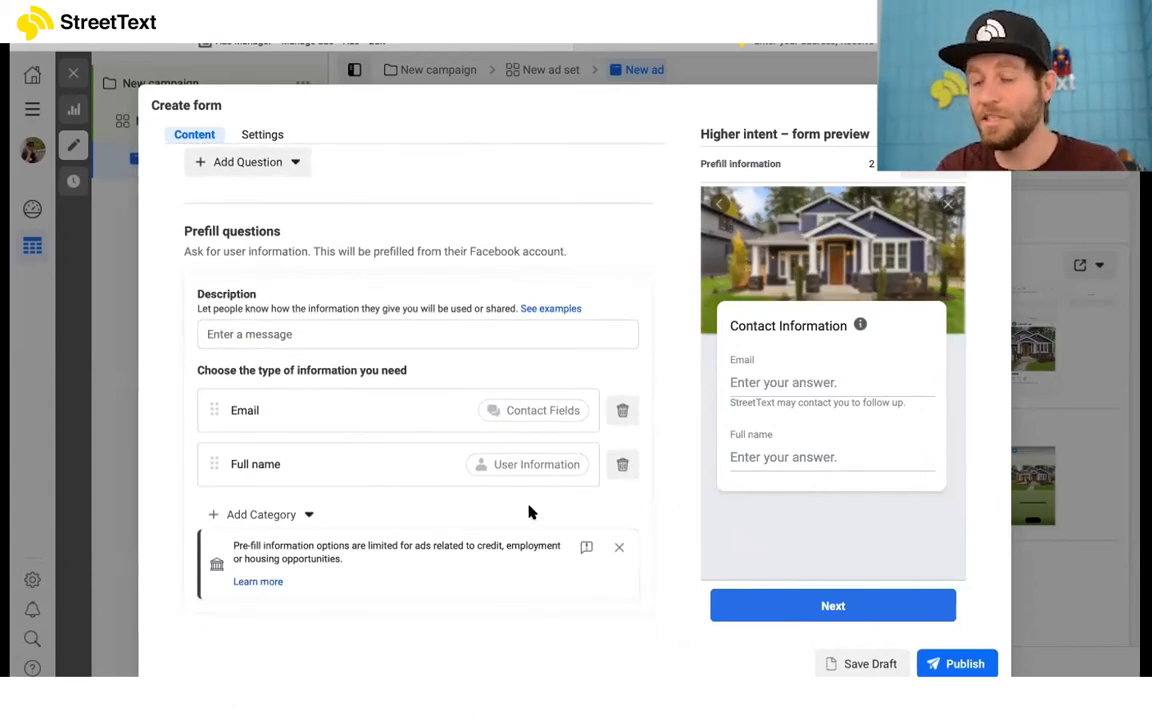
{"action": "scroll", "coordinate": [530, 512], "scroll_direction": "down", "scroll_amount": 3}
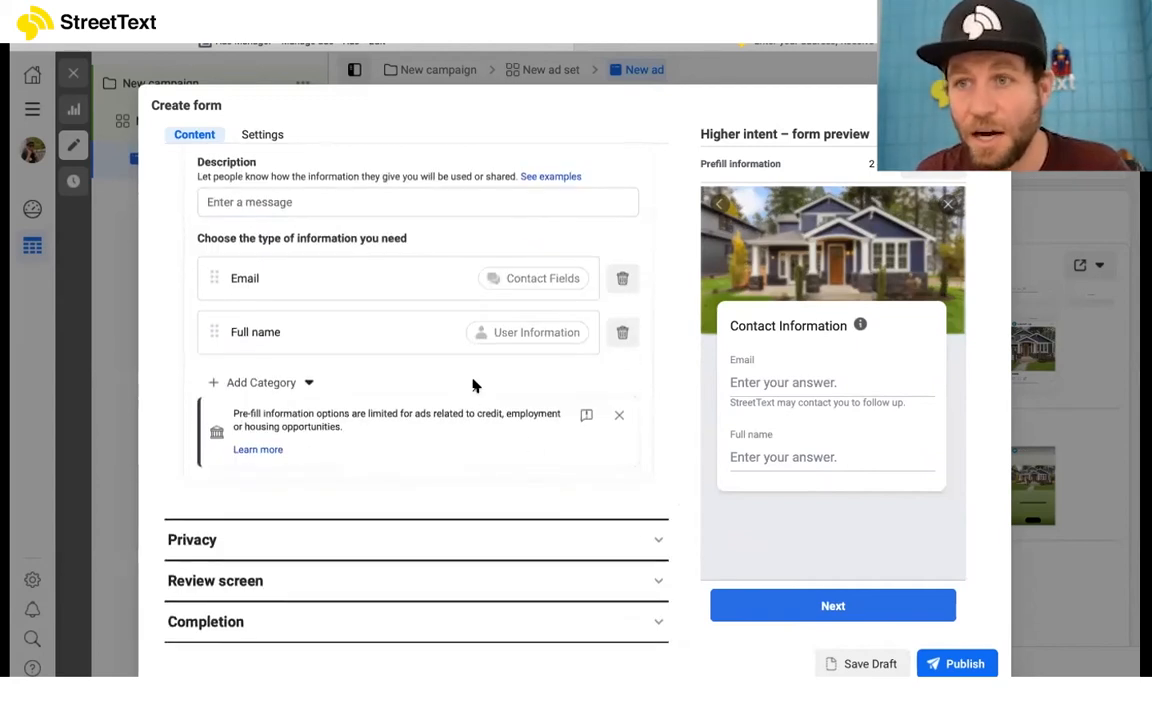
Step: Set the prefill questions' description to "Enter your address on the next landing page"
{"action": "scroll", "coordinate": [474, 386], "scroll_direction": "up", "scroll_amount": 1}
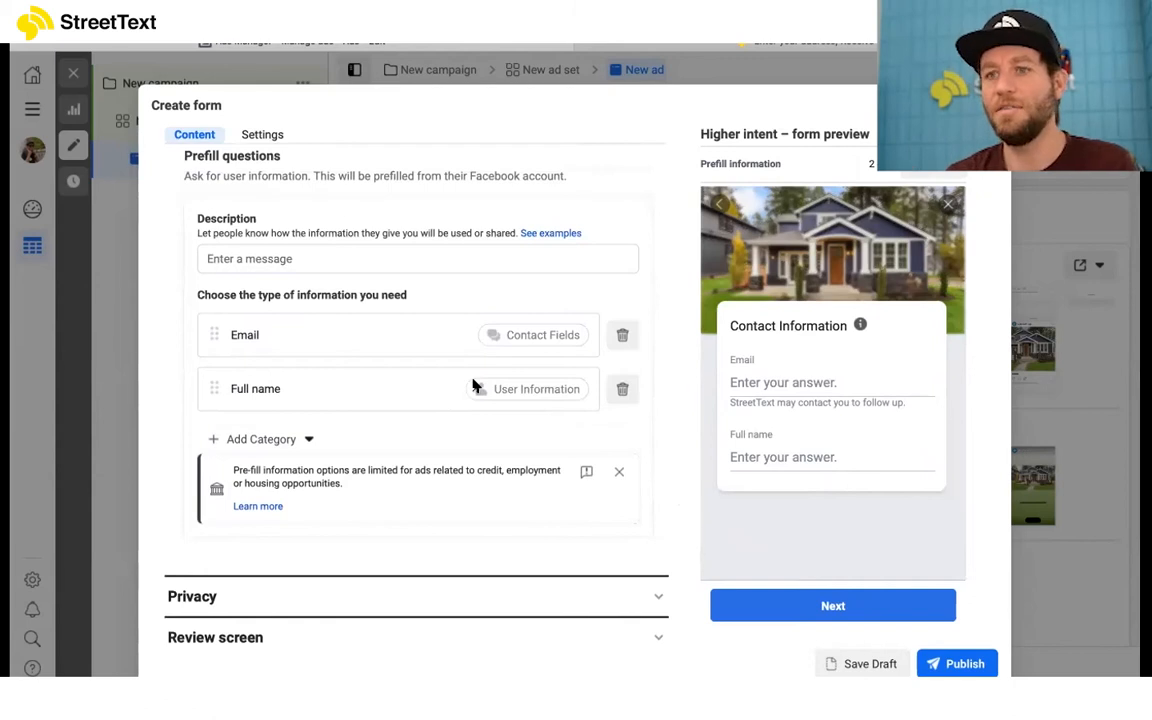
{"action": "left_click", "coordinate": [414, 262]}
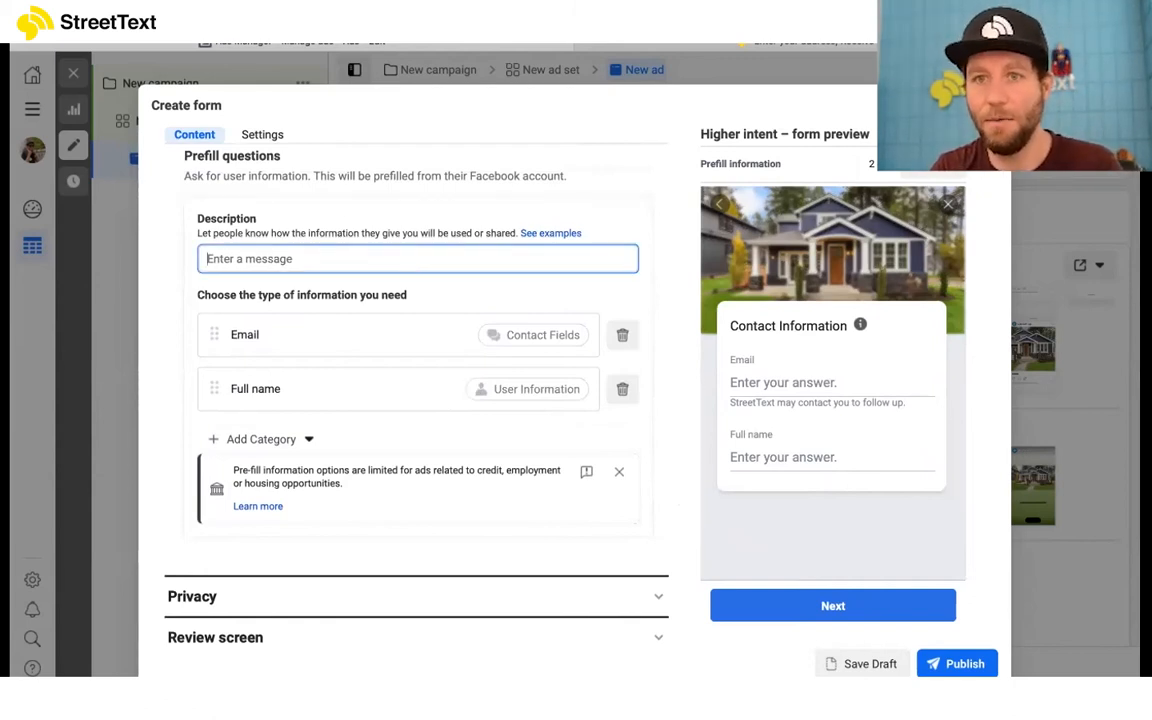
{"action": "type", "text": "Enter your address on the next land"}
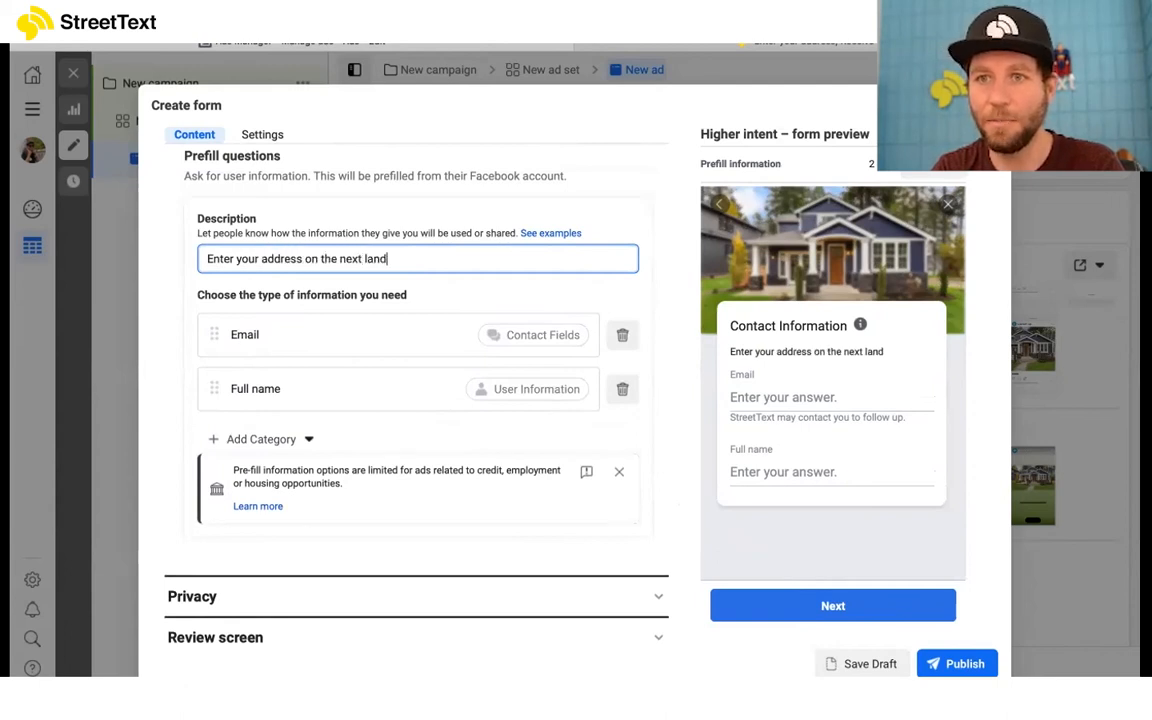
{"action": "type", "text": "ing page"}
{"action": "left_click", "coordinate": [184, 256]}
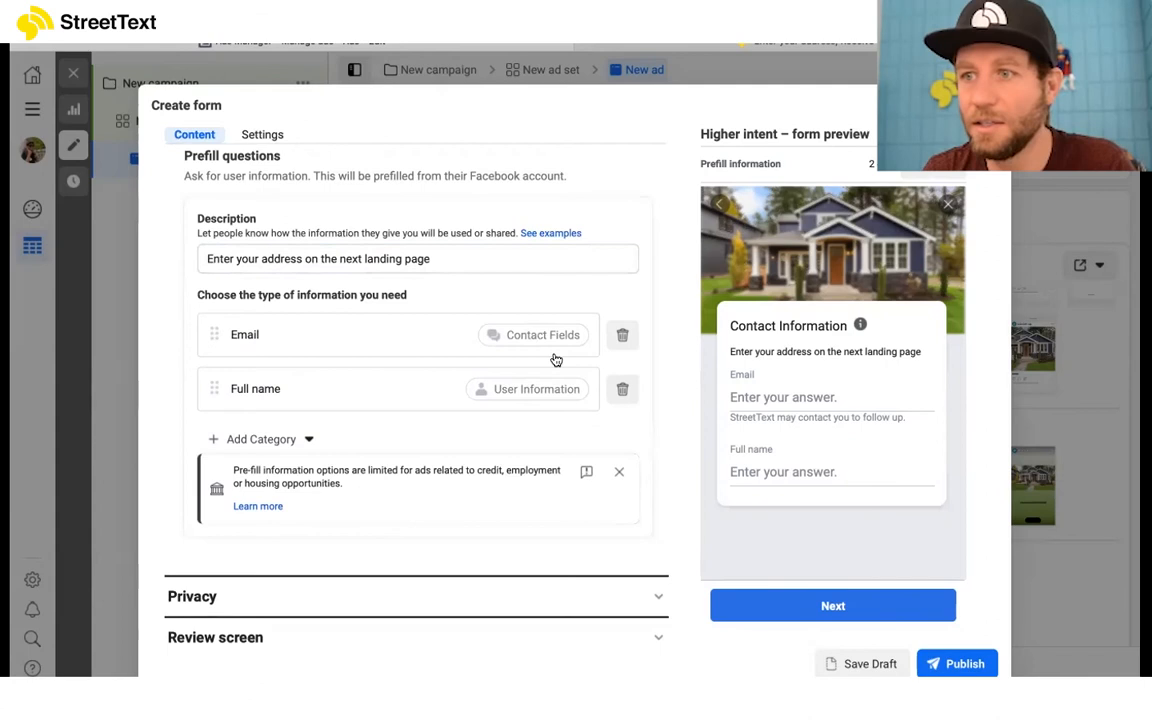
{"action": "scroll", "coordinate": [537, 486], "scroll_direction": "down", "scroll_amount": 1}
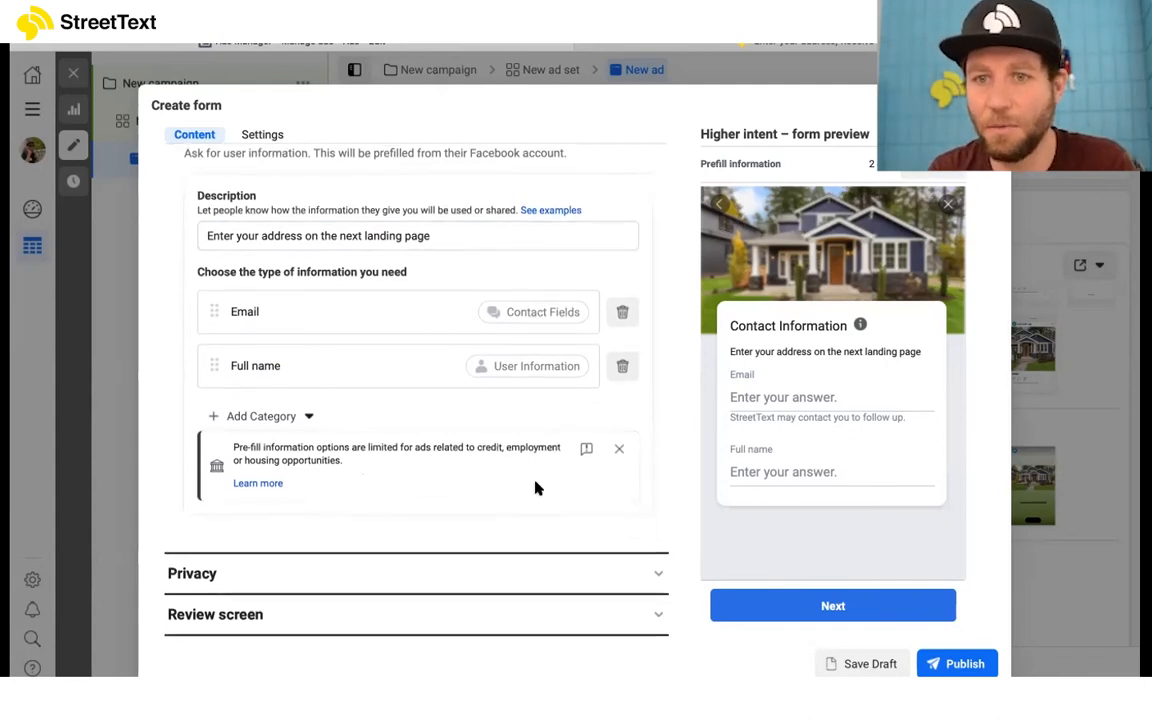
{"action": "left_click", "coordinate": [590, 540]}
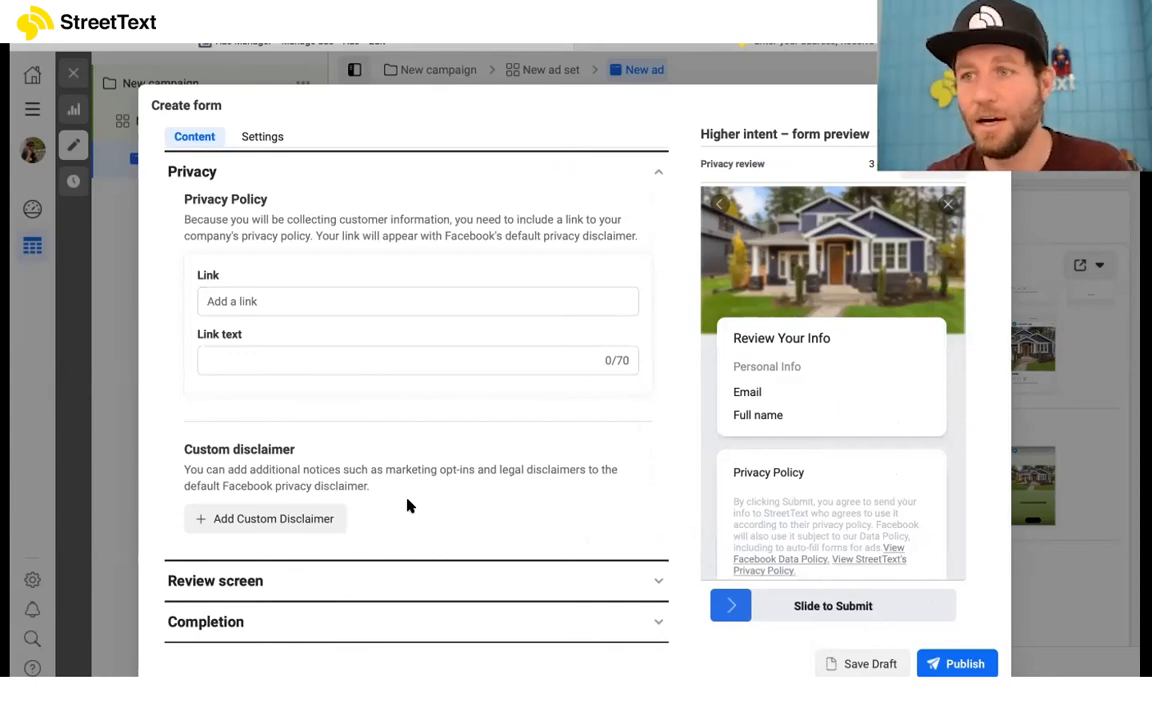
{"action": "left_click", "coordinate": [340, 299]}
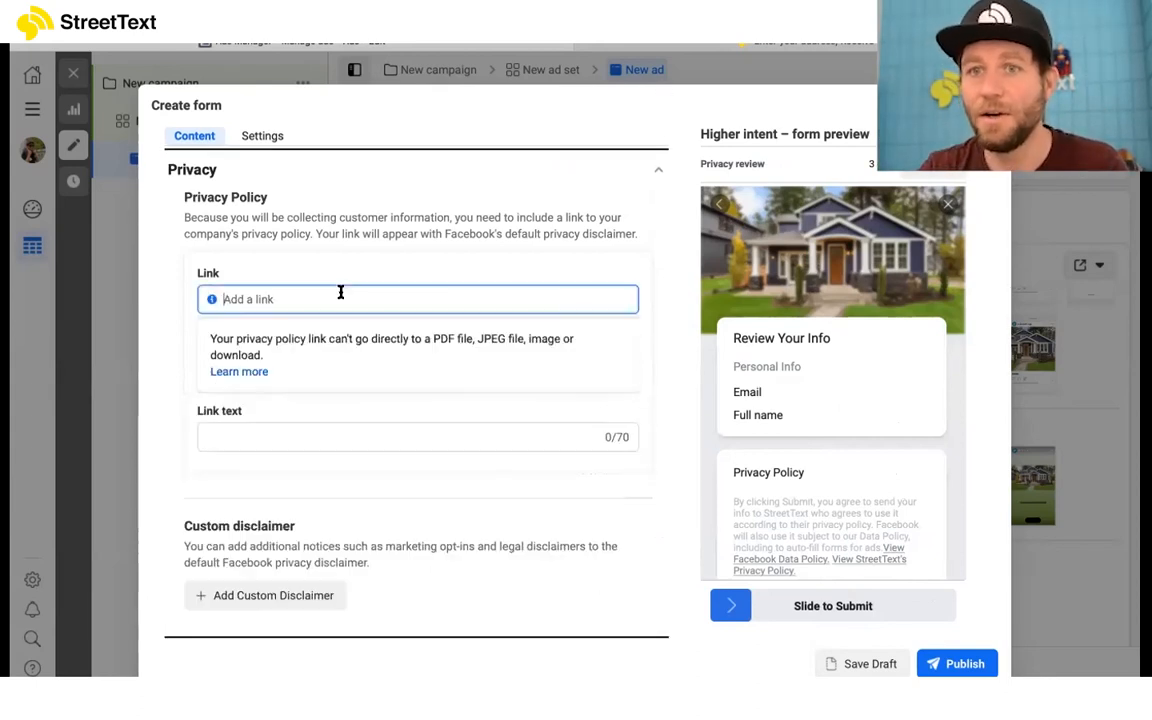
{"action": "type", "text": "https://streettext.com/privacy"}
Step: Set the link text of the form's privacy policy to "Privacy Policy"
{"action": "left_click", "coordinate": [406, 358]}
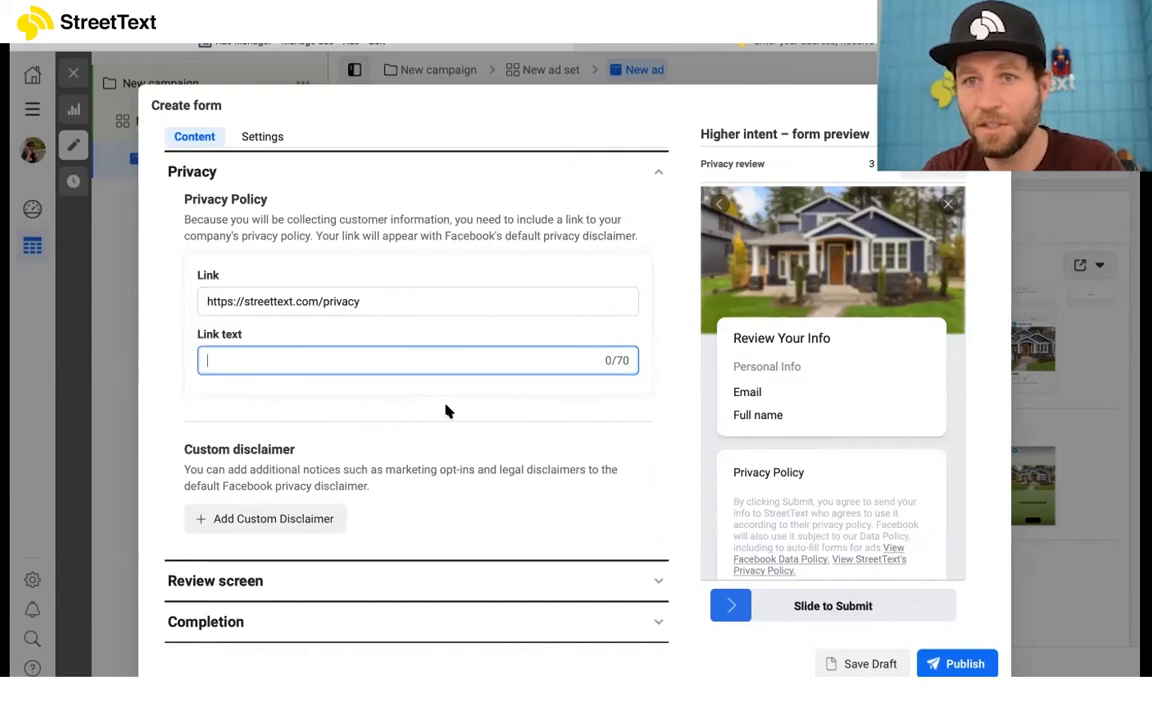
{"action": "type", "text": "Priva"}
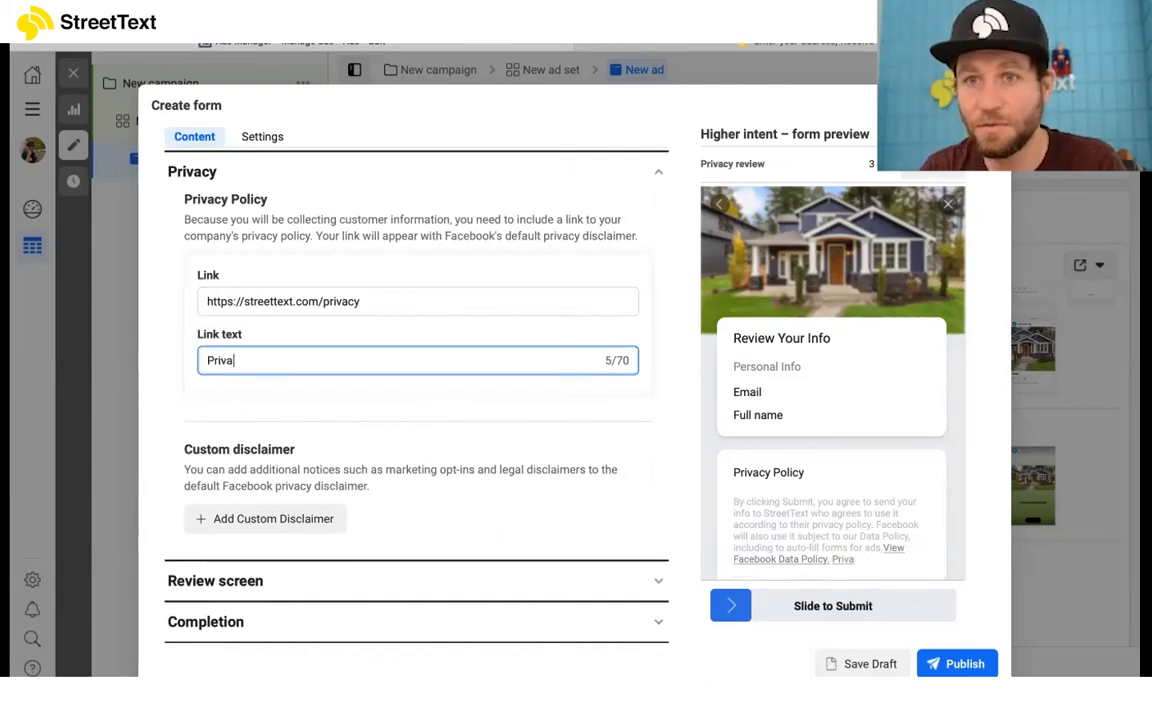
{"action": "type", "text": "cy Policy"}
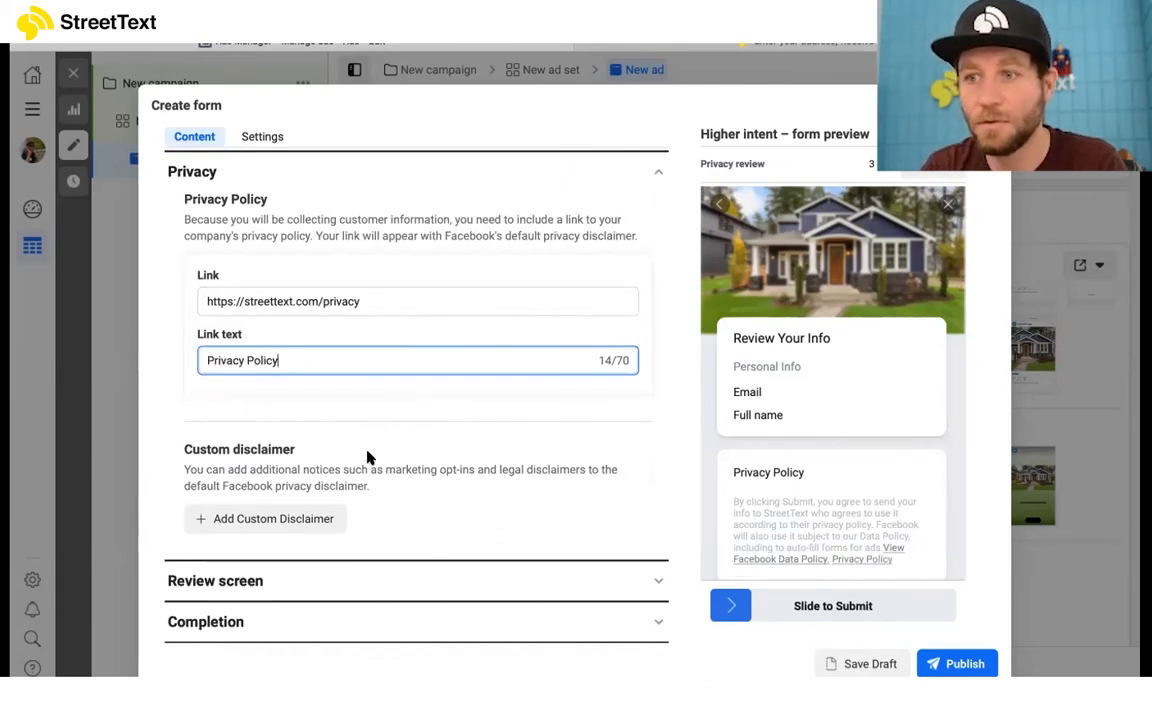
{"action": "left_click", "coordinate": [188, 408]}
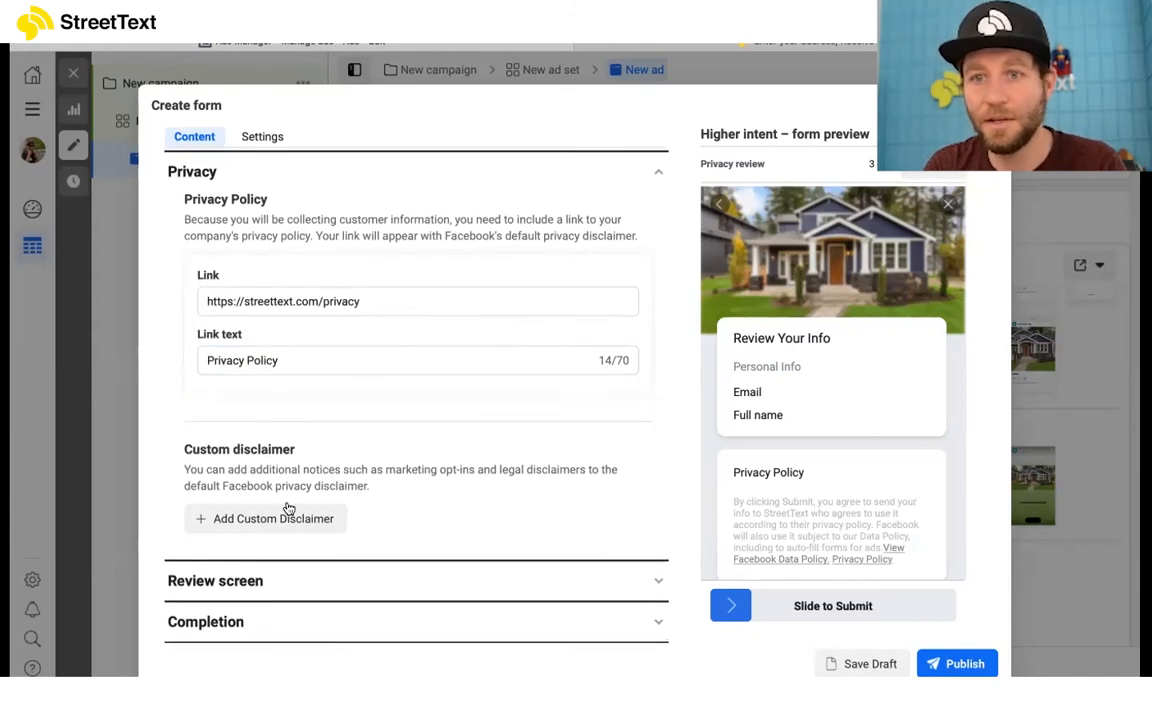
Step: Replace the completion message's description with "Visit our website to complete your request"
{"action": "left_click", "coordinate": [471, 581]}
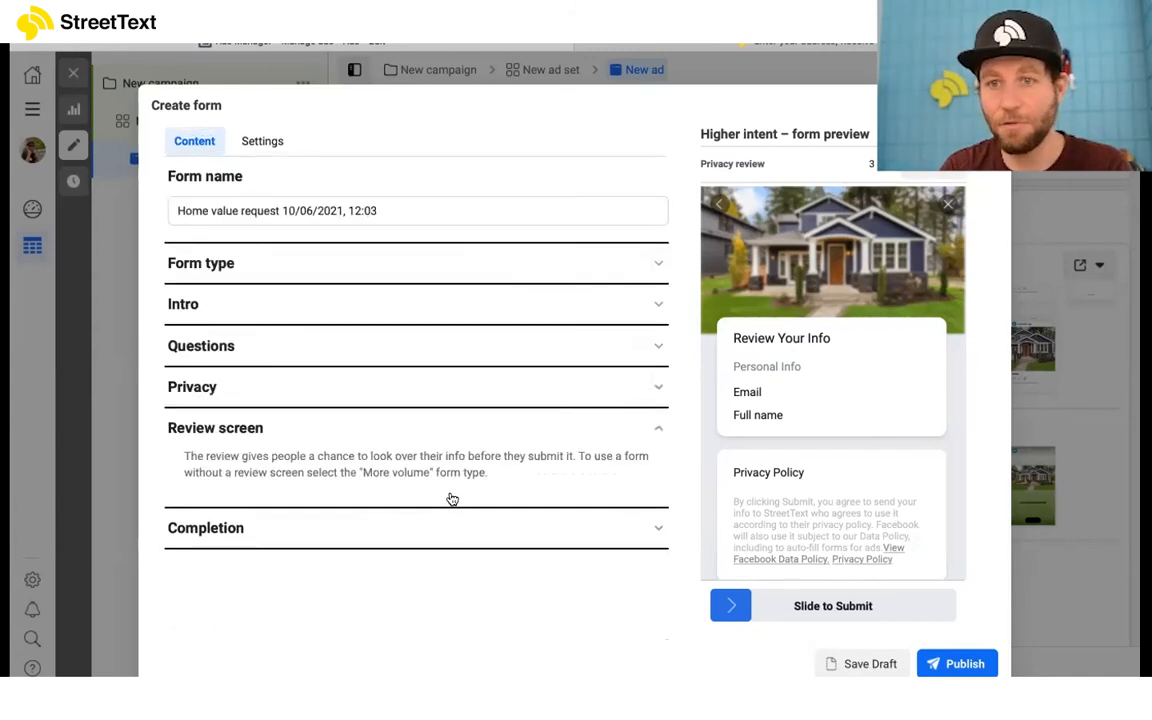
{"action": "left_click", "coordinate": [468, 536]}
{"action": "scroll", "coordinate": [465, 535], "scroll_direction": "down", "scroll_amount": 3}
{"action": "left_click", "coordinate": [446, 517]}
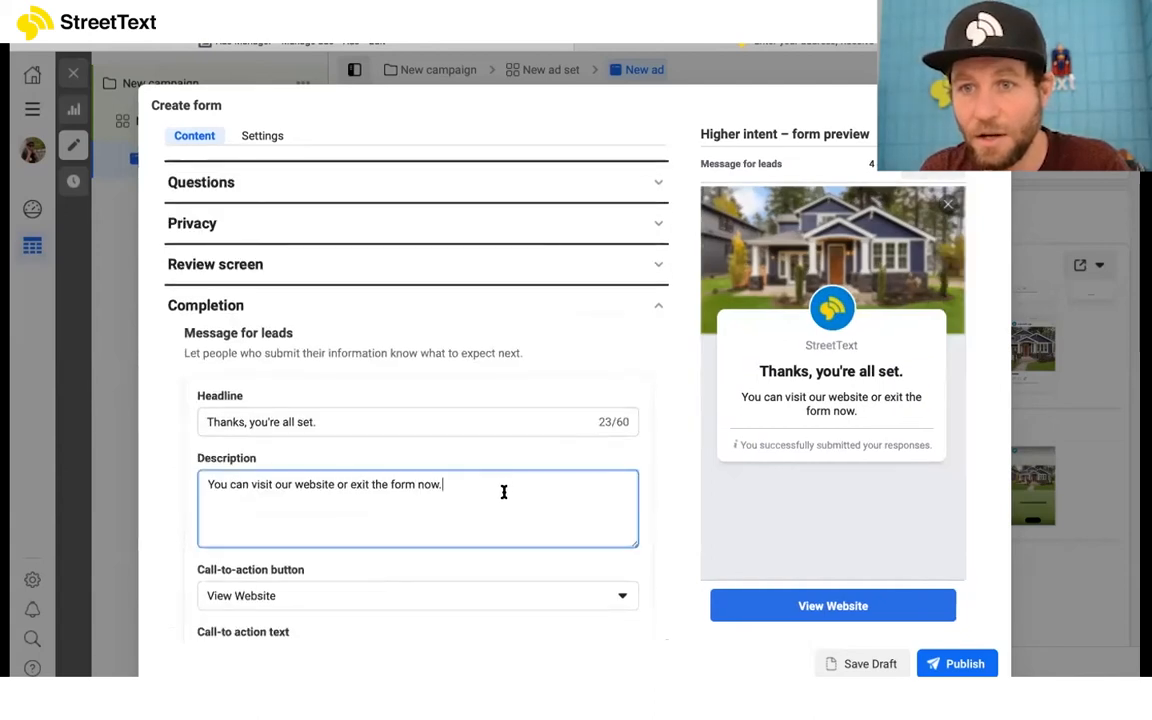
{"action": "key", "text": "ctrl+a"}
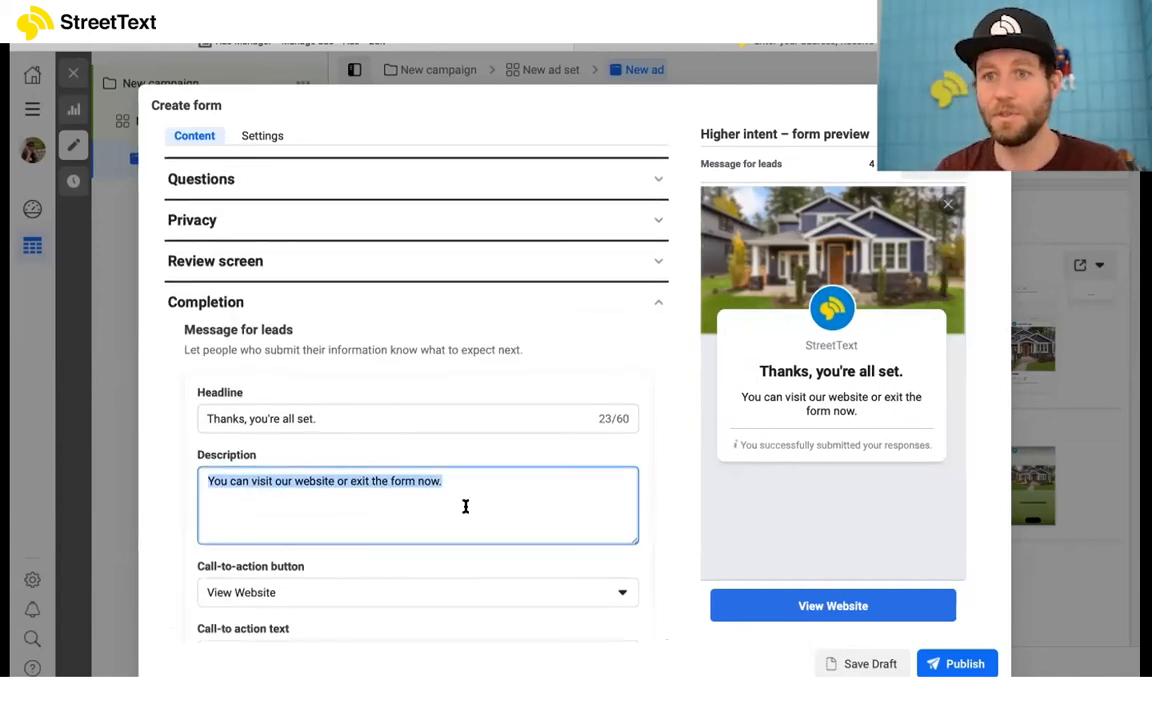
{"action": "type", "text": "Visit "}
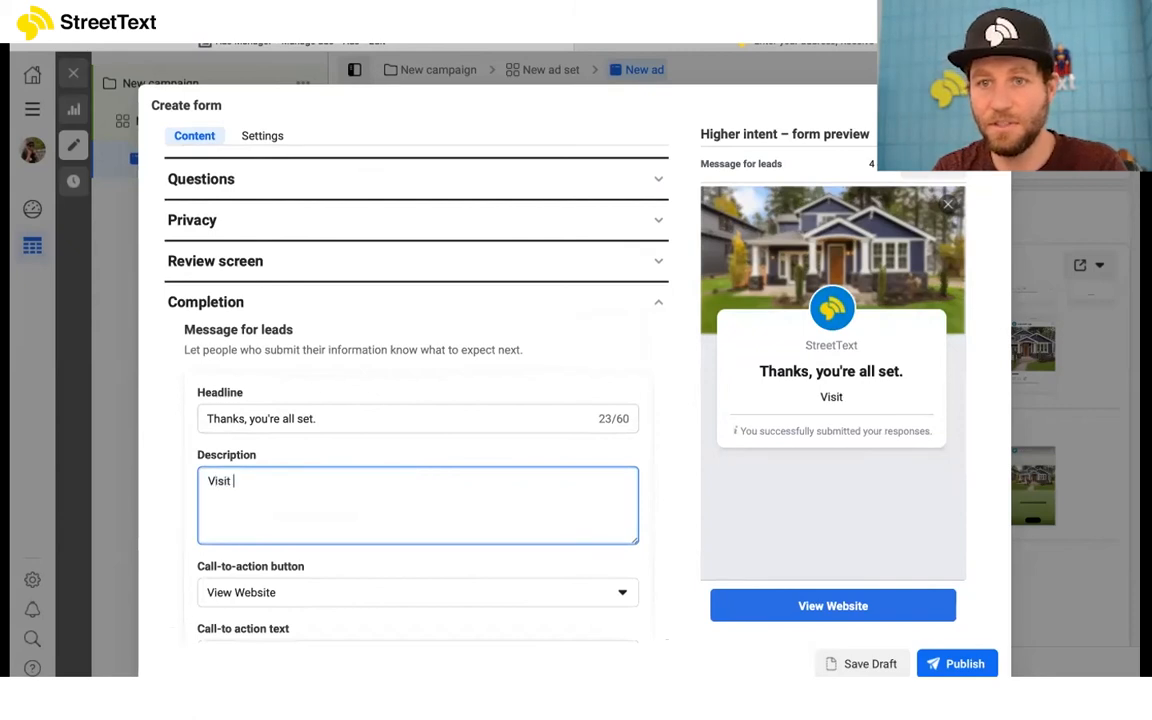
{"action": "type", "text": "our website to comp"}
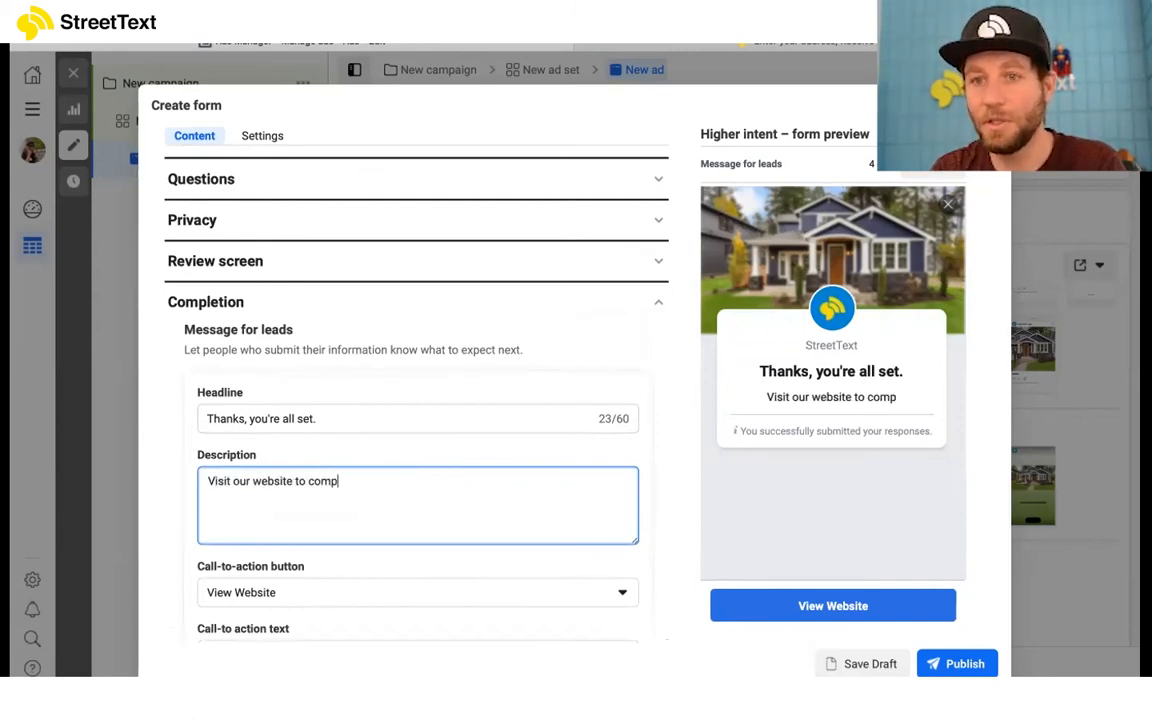
{"action": "type", "text": "lete your request"}
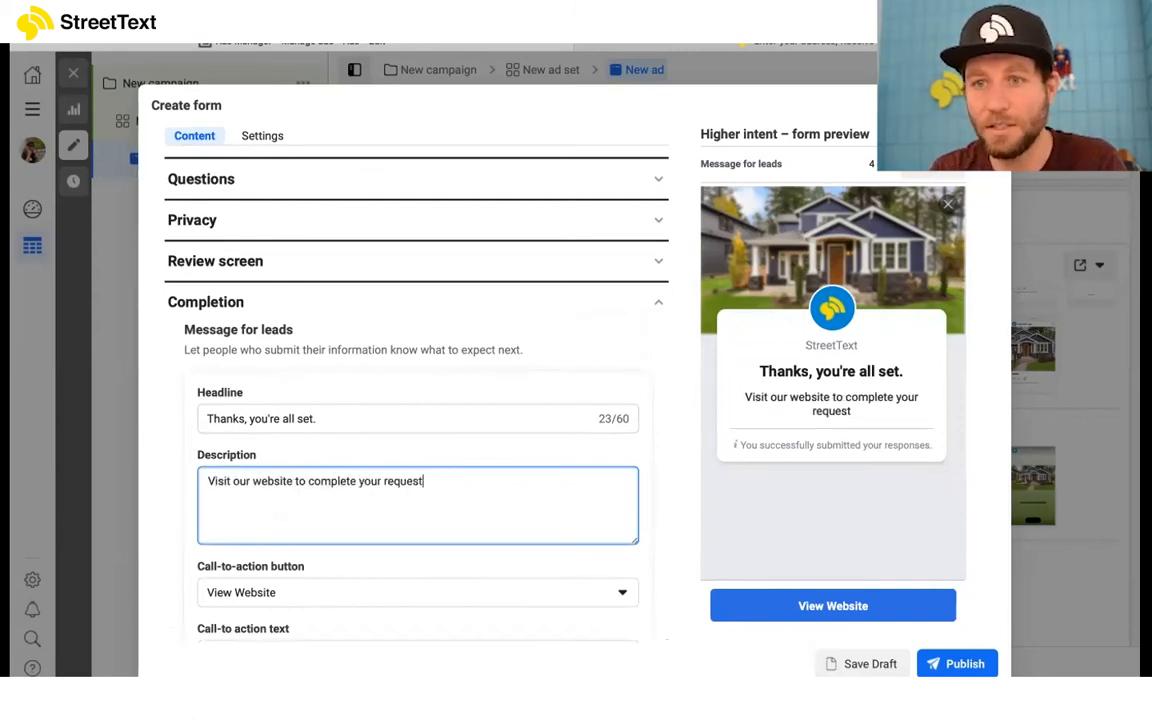
{"action": "left_click", "coordinate": [194, 463]}
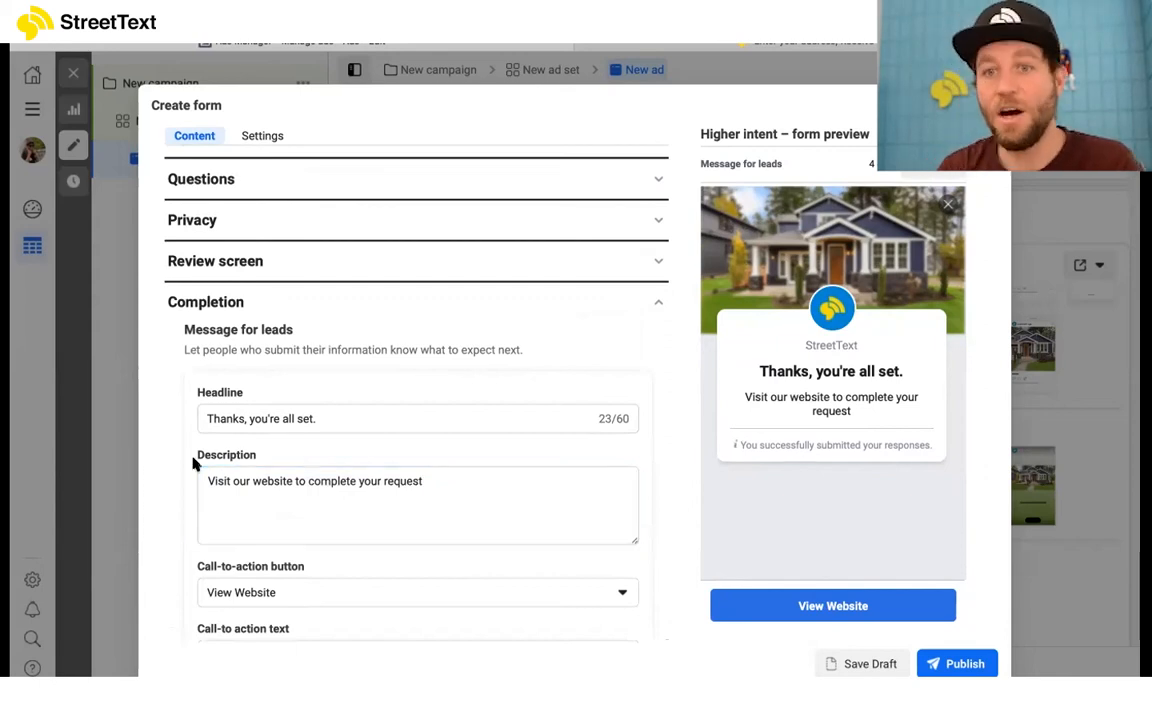
Step: Change the completion message's call-to-action text to "Complete Request"
{"action": "scroll", "coordinate": [194, 463], "scroll_direction": "down", "scroll_amount": 1}
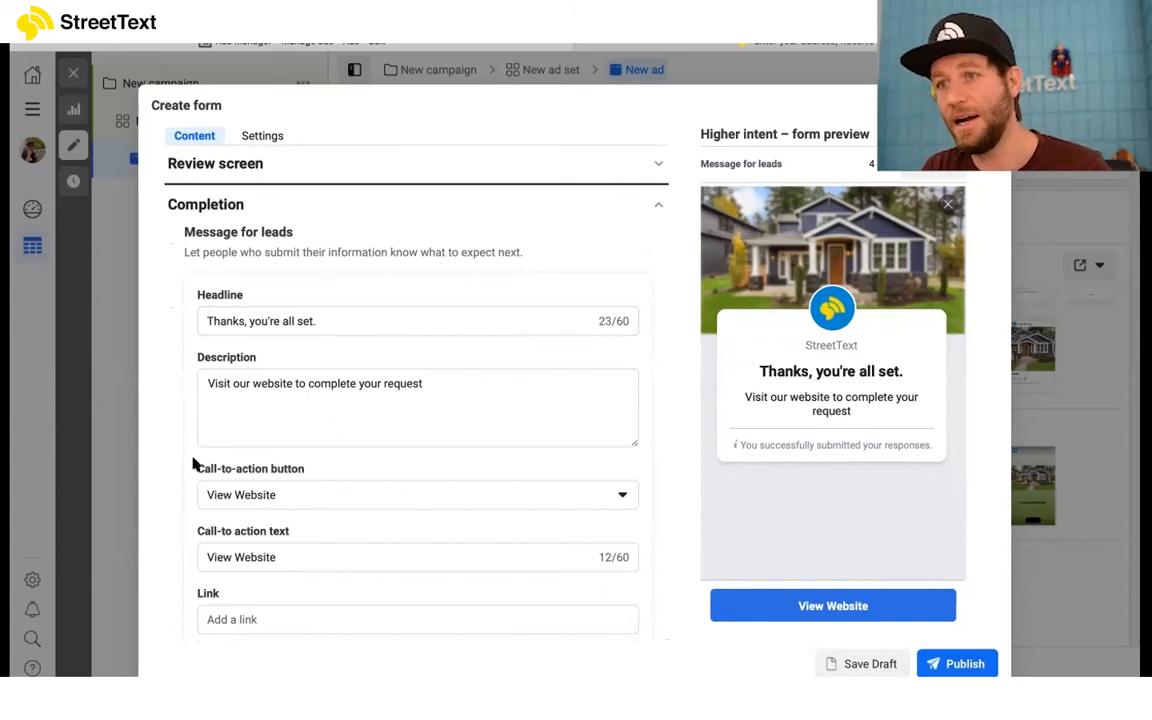
{"action": "scroll", "coordinate": [319, 486], "scroll_direction": "down", "scroll_amount": 1}
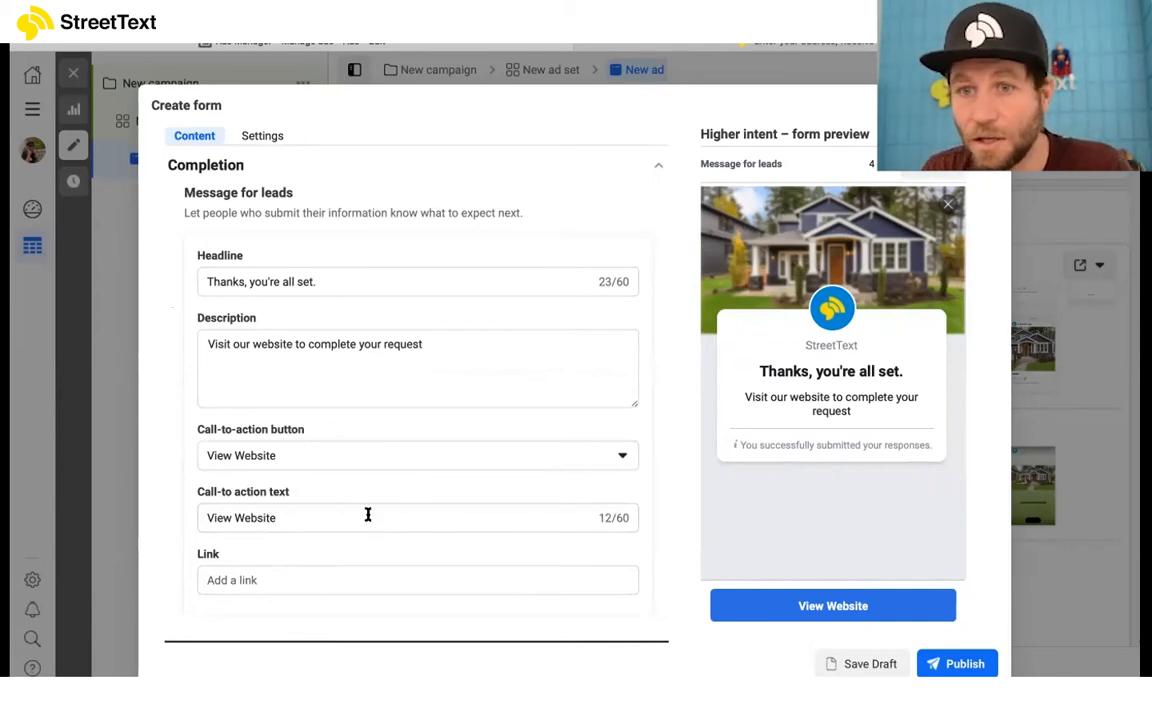
{"action": "left_click_drag", "start_coordinate": [368, 514], "coordinate": [123, 509]}
{"action": "type", "text": "Complete Request"}
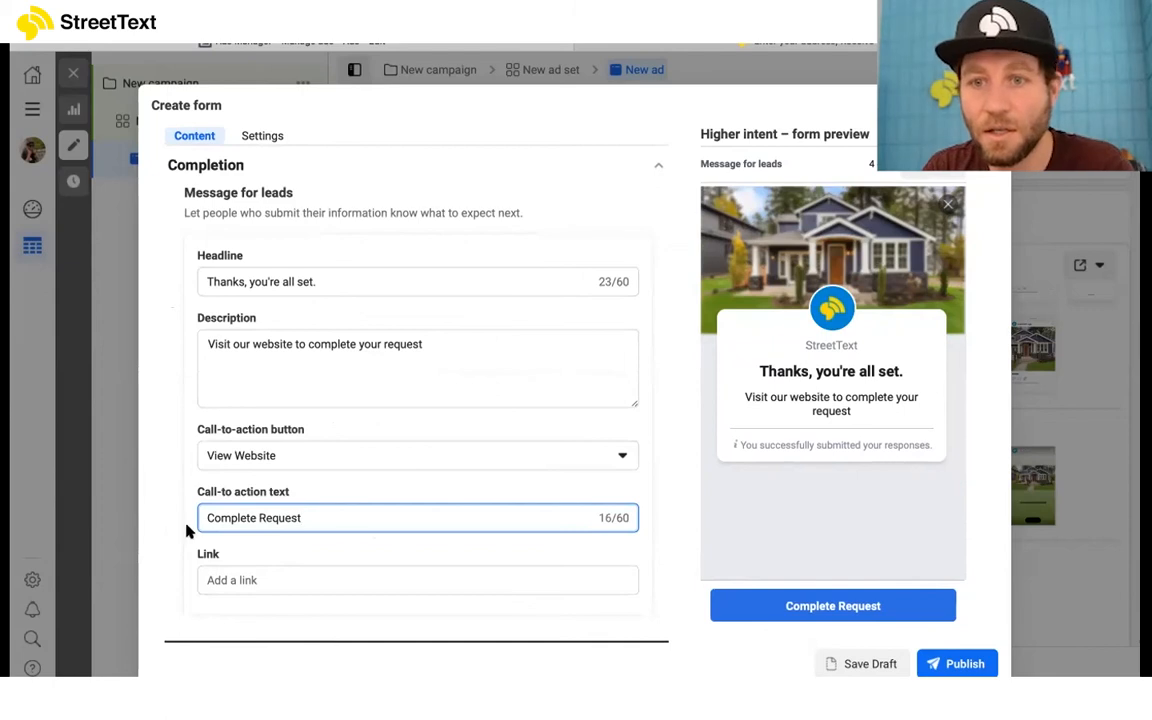
{"action": "left_click", "coordinate": [263, 572]}
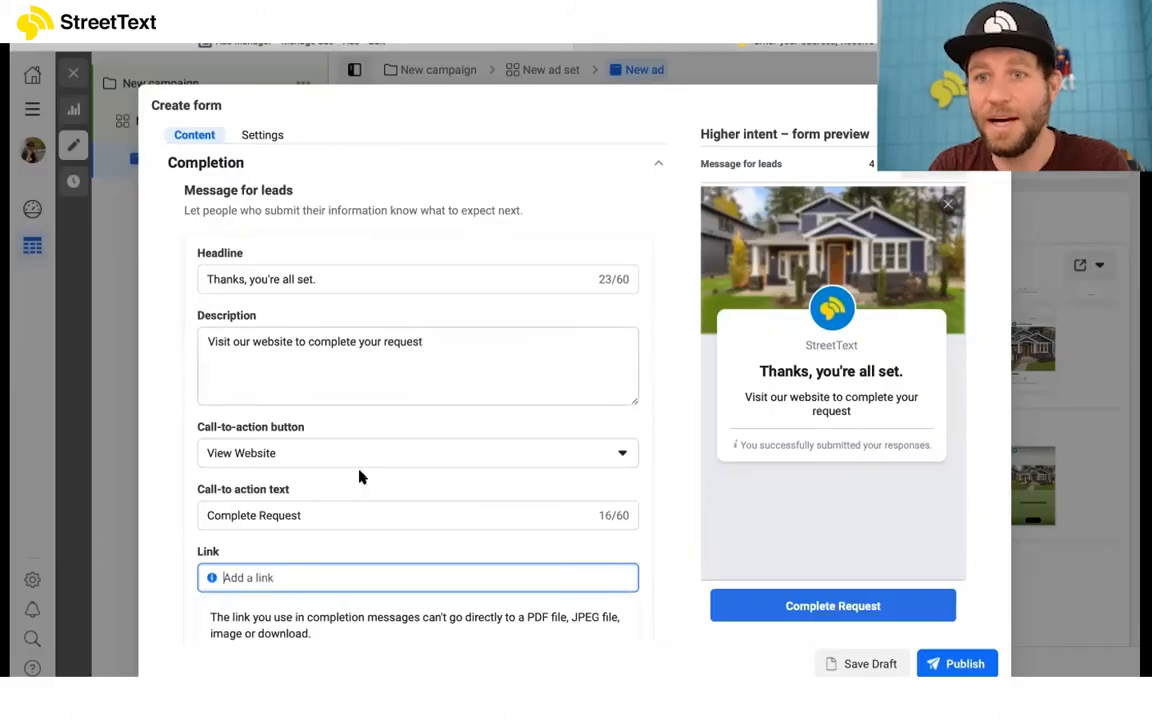
{"action": "type", "text": "https://streettext.com/web/4433/866353"}
{"action": "left_click", "coordinate": [236, 548]}
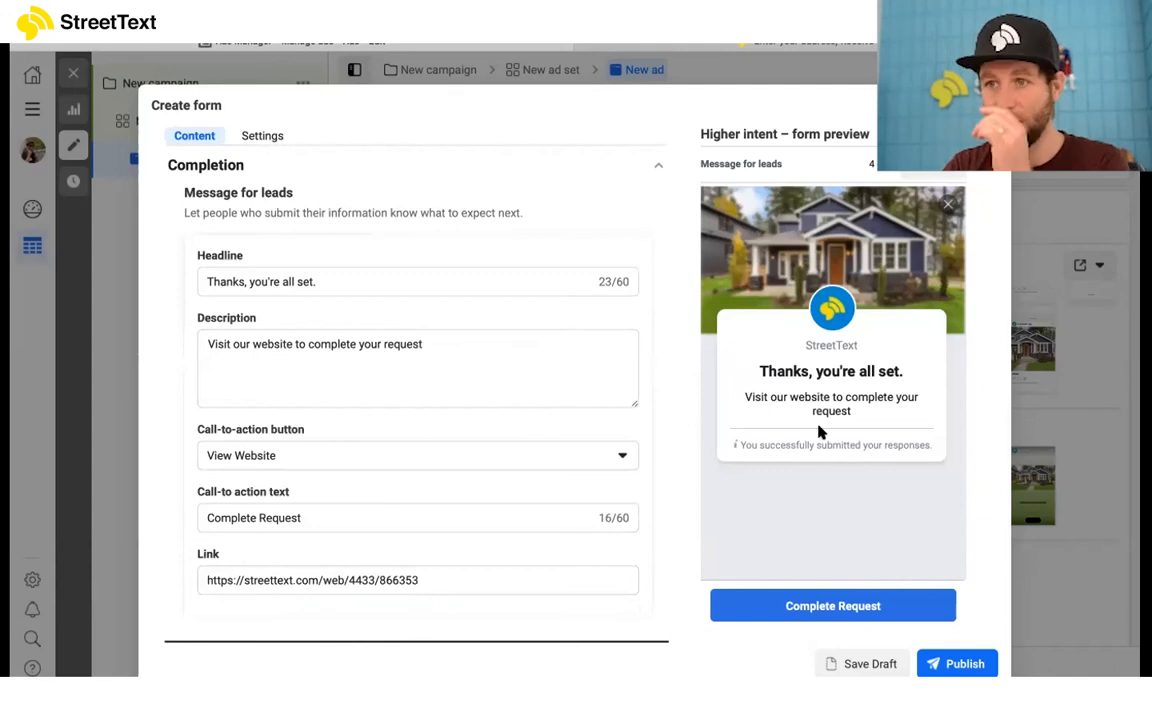
Step: Reword the completion message's headline to "Thanks, you're almost done."
{"action": "scroll", "coordinate": [308, 333], "scroll_direction": "up", "scroll_amount": 1}
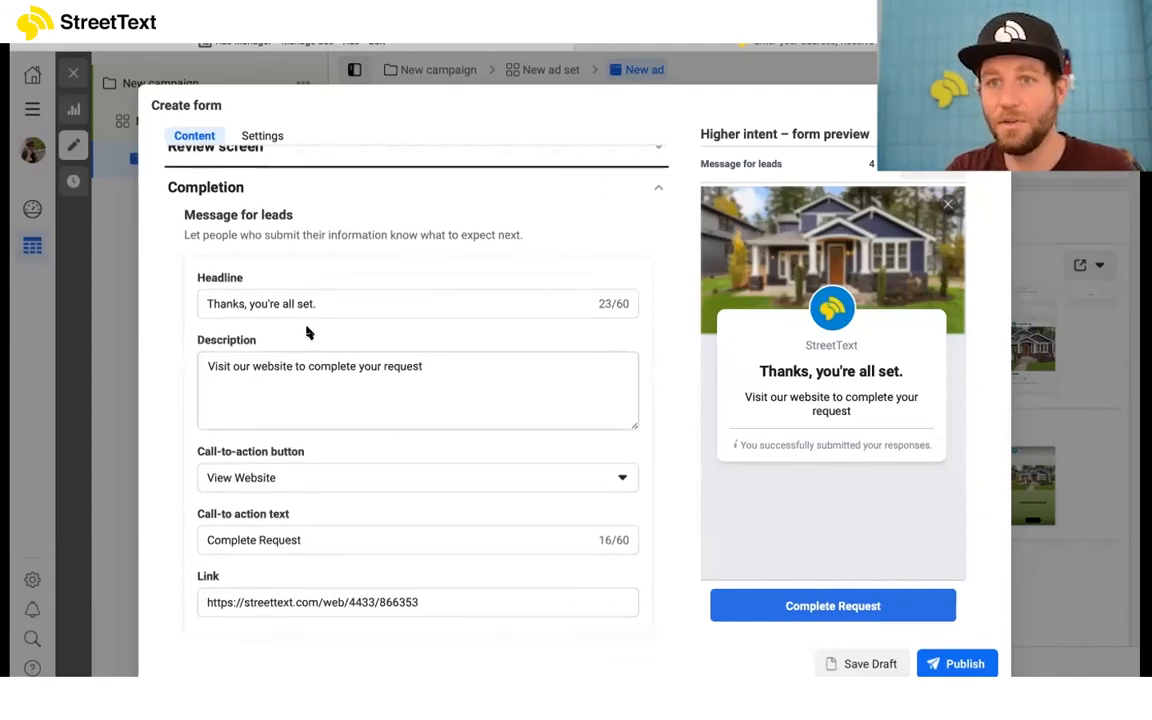
{"action": "left_click", "coordinate": [282, 303]}
{"action": "type", "text": "am"}
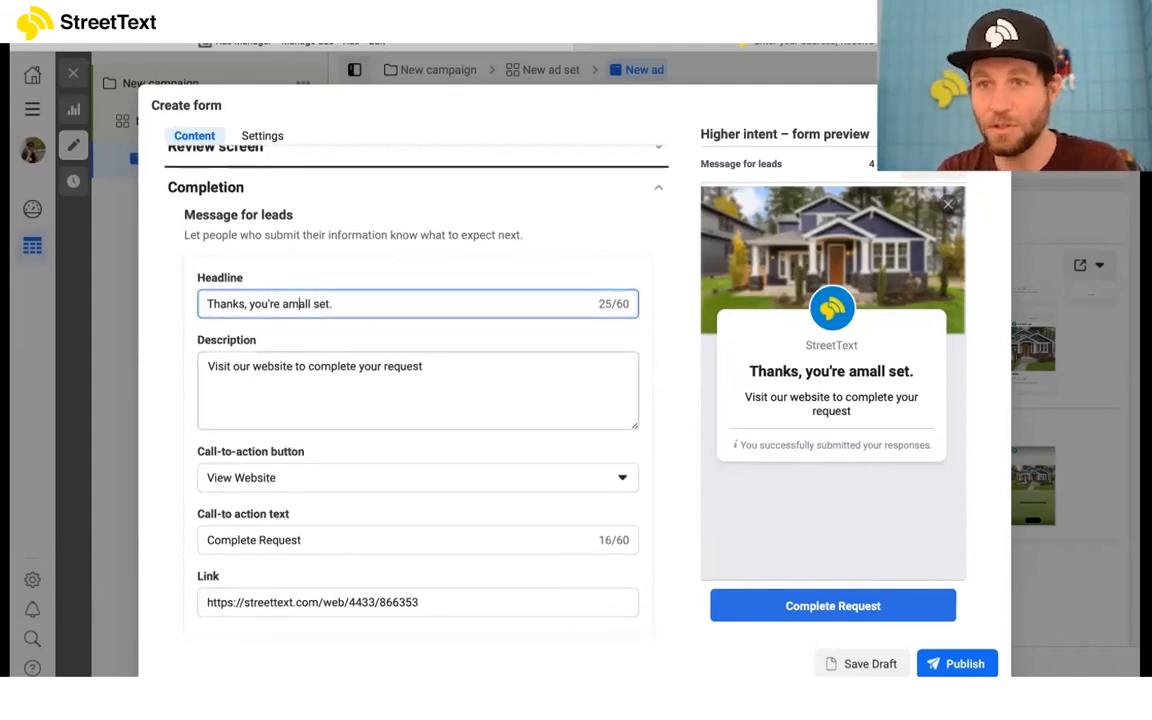
{"action": "key", "text": "BackSpace"}
{"action": "type", "text": "lmost"}
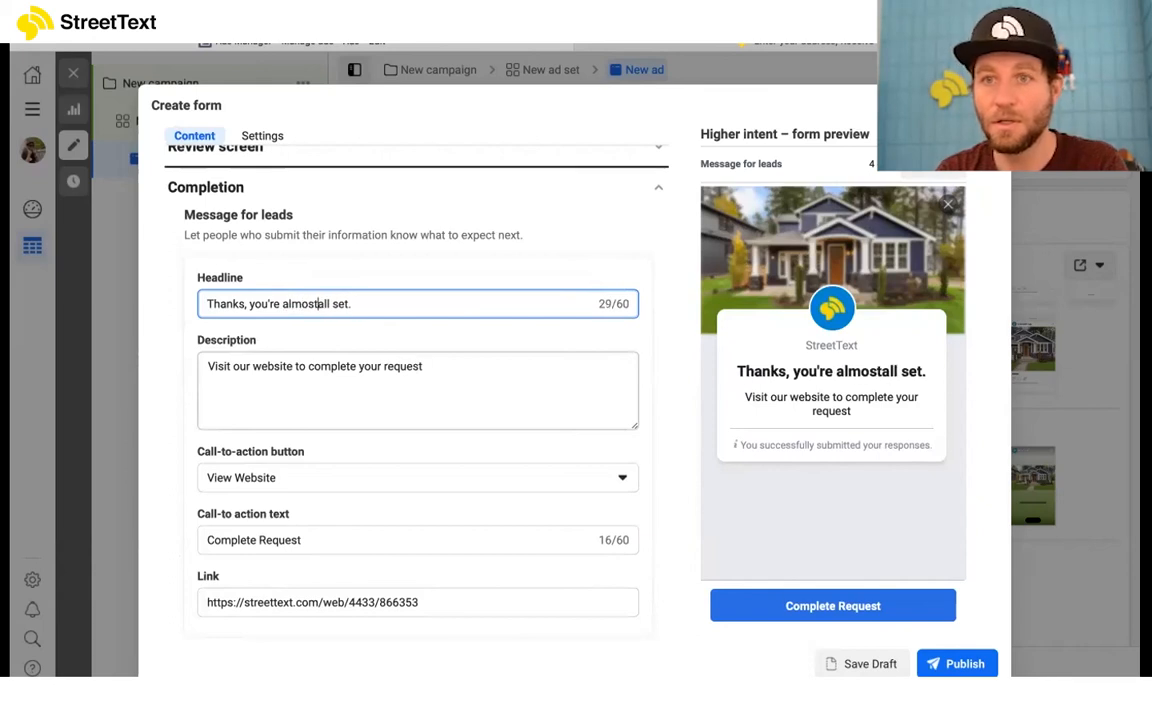
{"action": "left_click_drag", "start_coordinate": [320, 303], "coordinate": [349, 303]}
{"action": "type", "text": "done"}
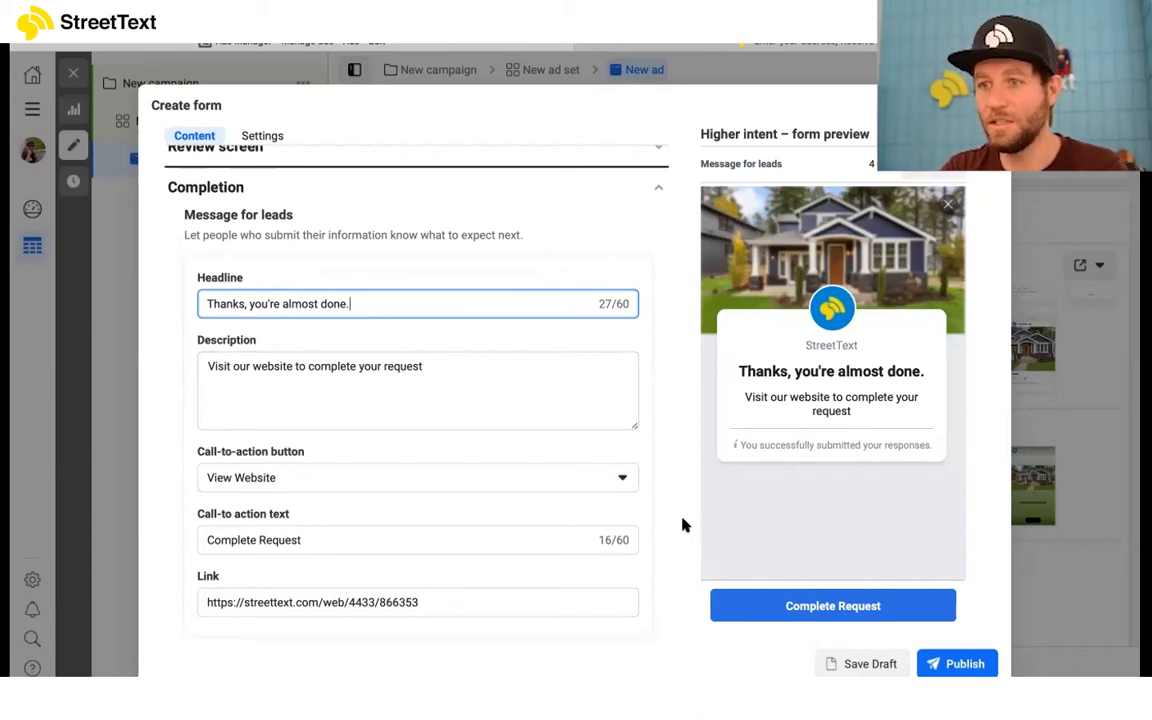
{"action": "scroll", "coordinate": [931, 615], "scroll_direction": "down", "scroll_amount": 1}
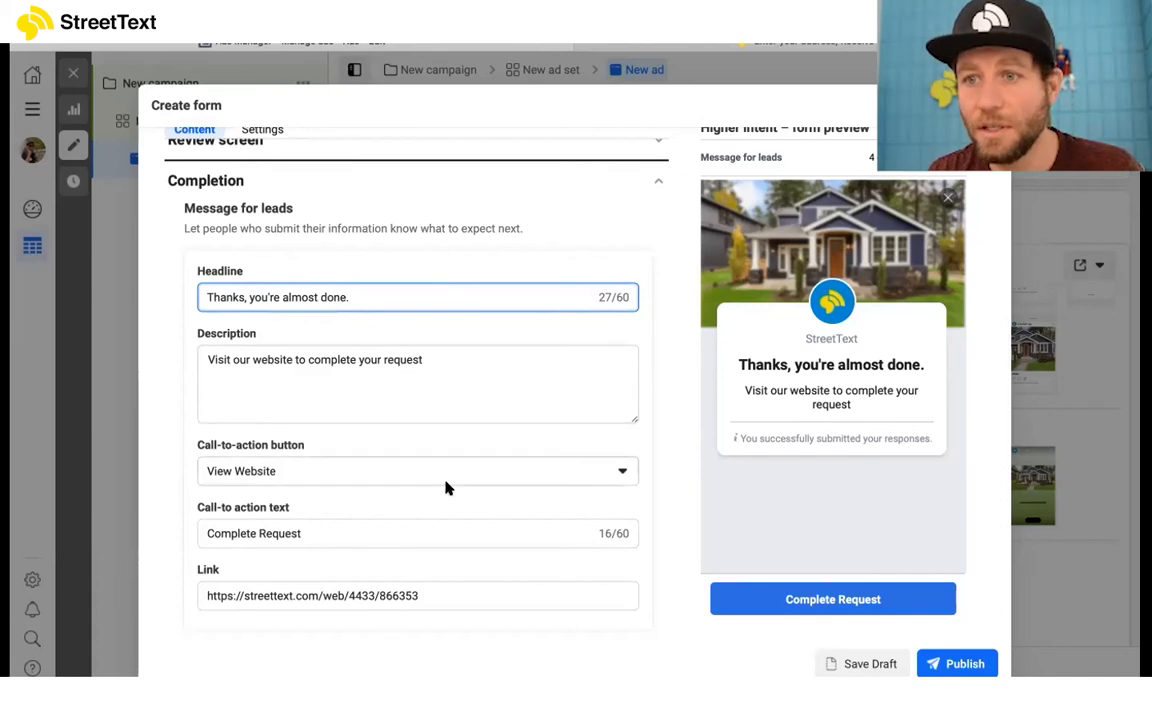
{"action": "scroll", "coordinate": [446, 483], "scroll_direction": "up", "scroll_amount": 1}
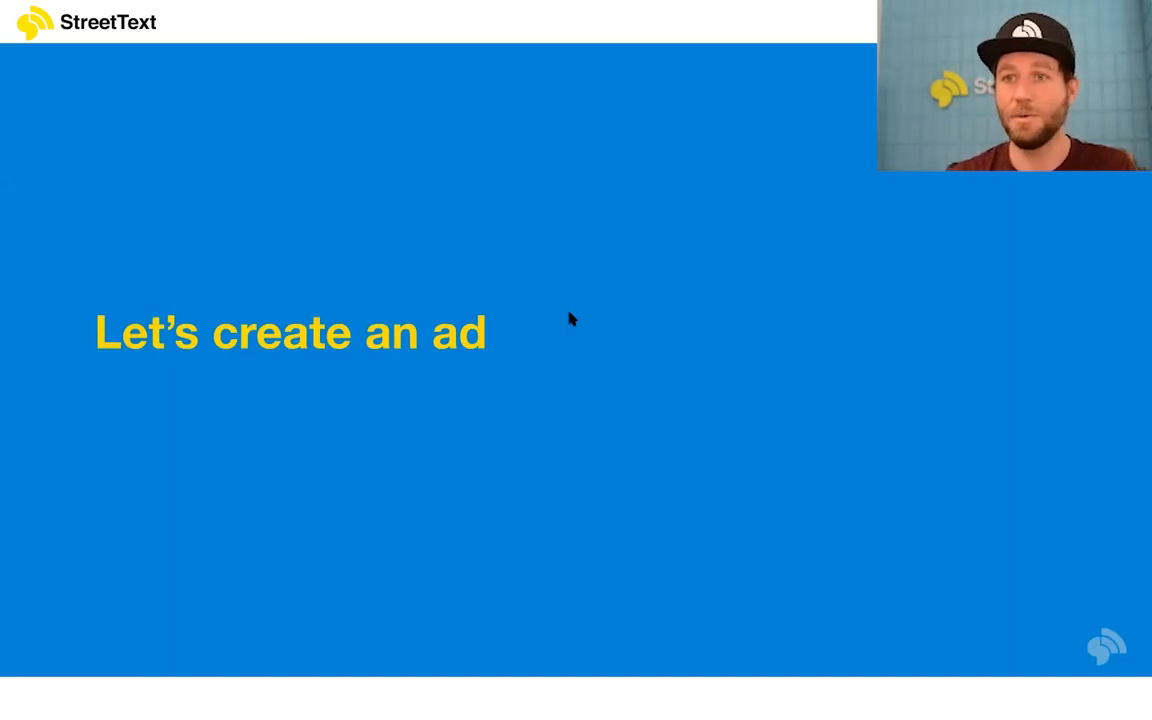
{"action": "key", "text": "Right"}
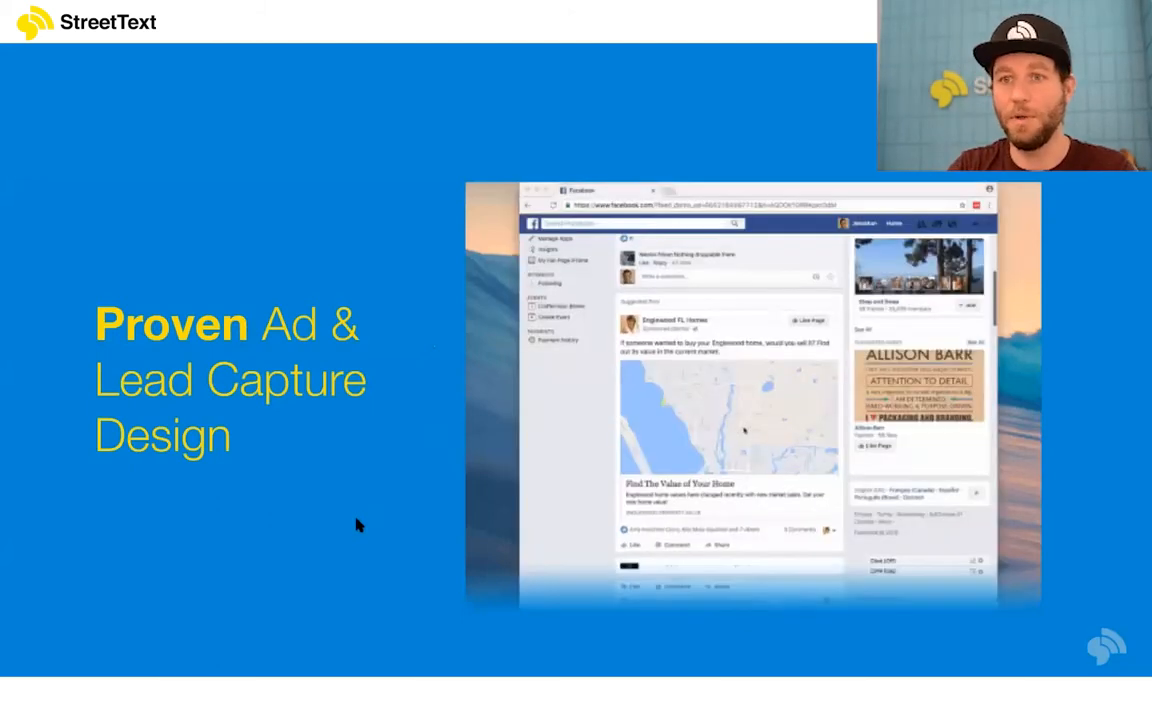
{"action": "left_click", "coordinate": [357, 522]}
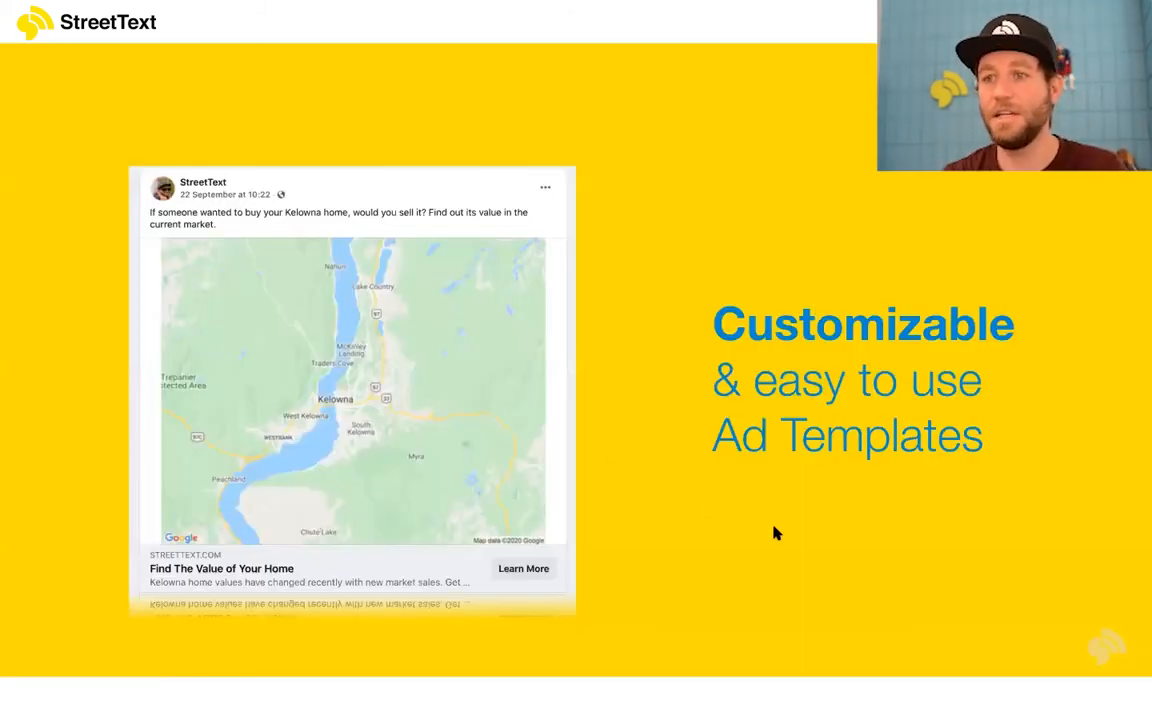